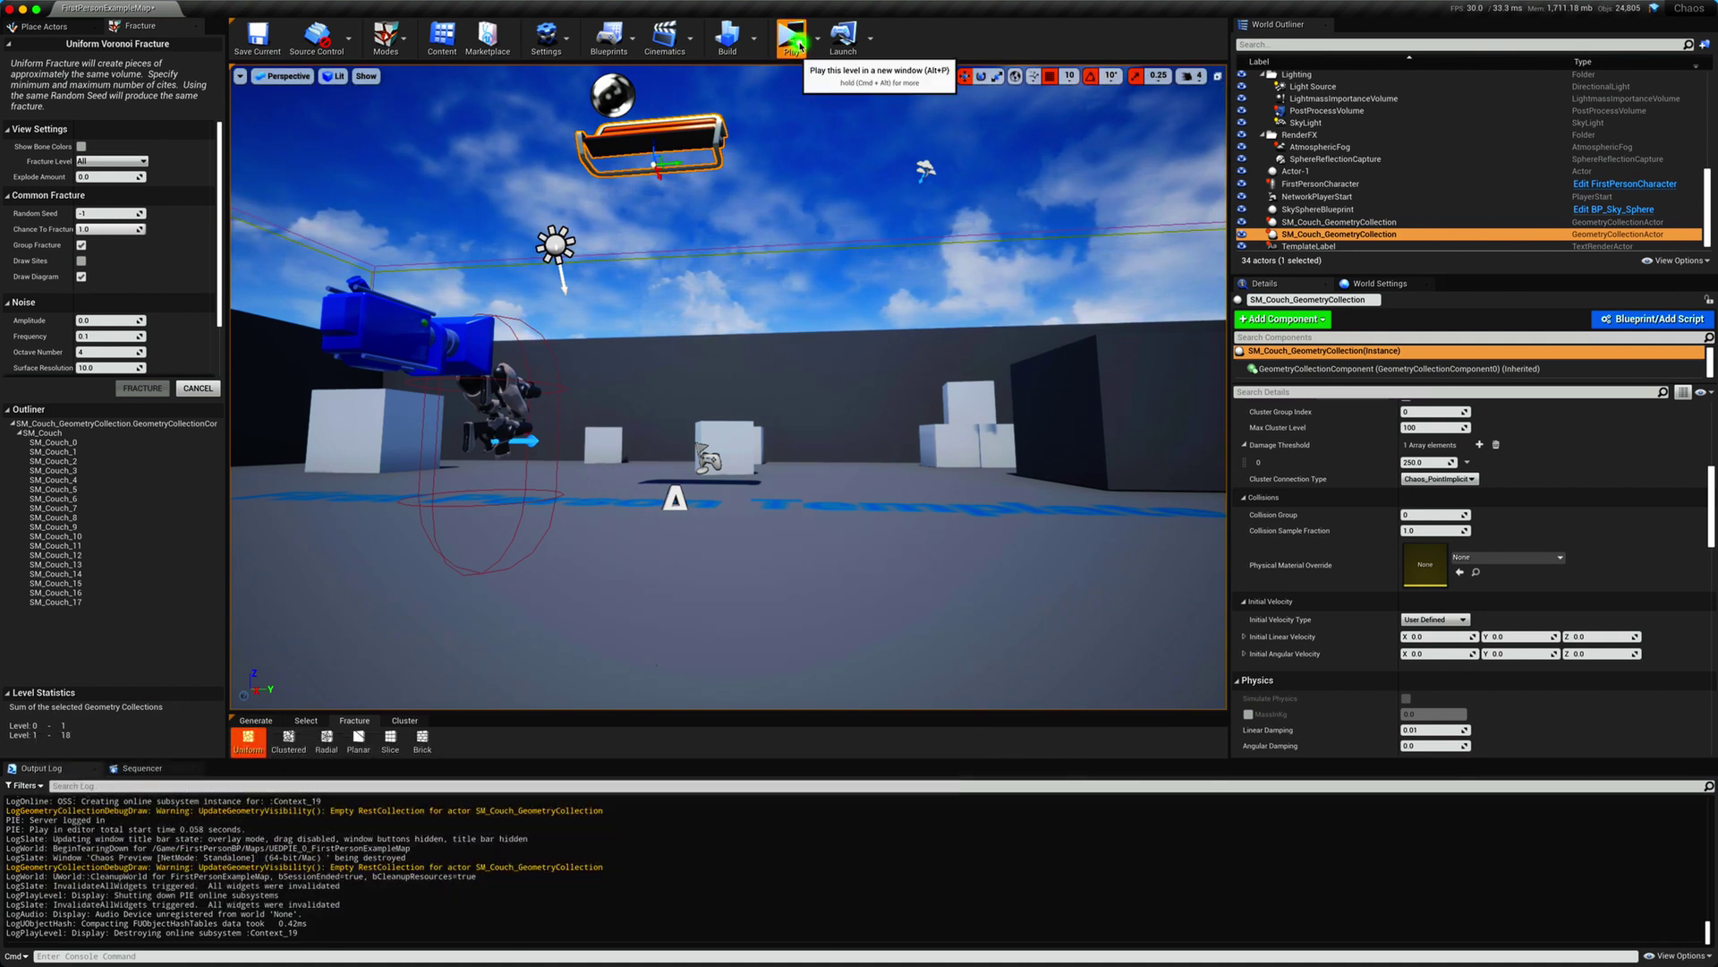
# - Briefly play the level to watch the couch fall, then add an engine slot and browse its version list
pyautogui.click(790, 36)
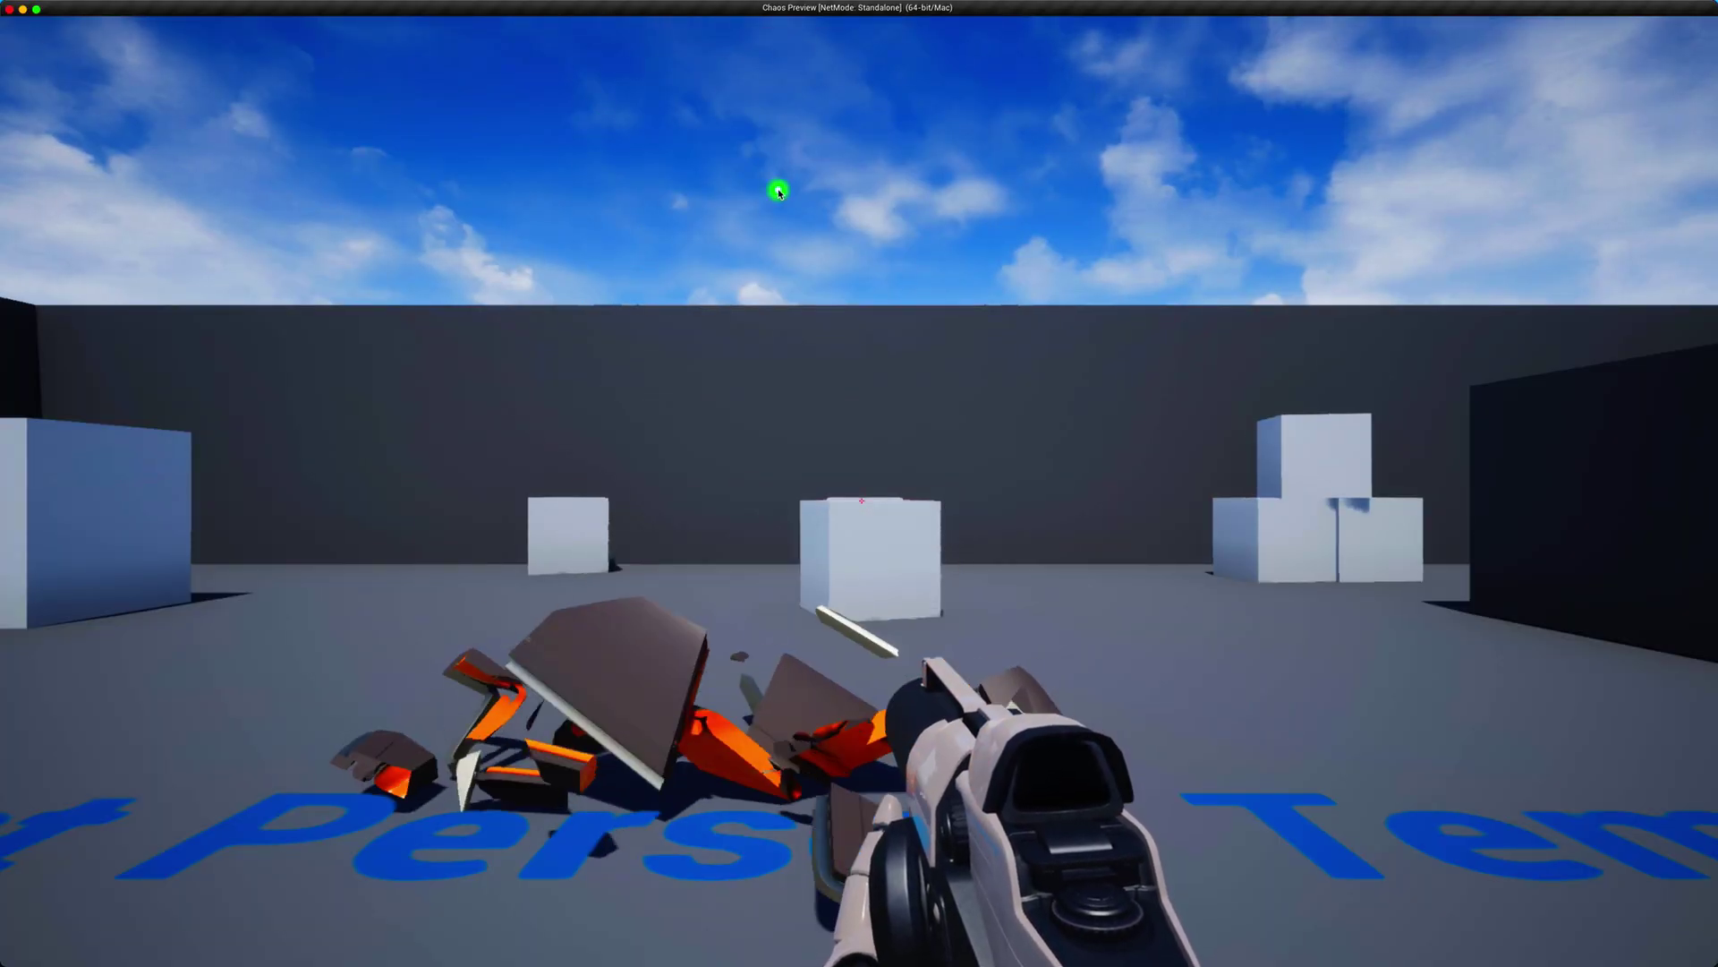
pyautogui.press('Escape')
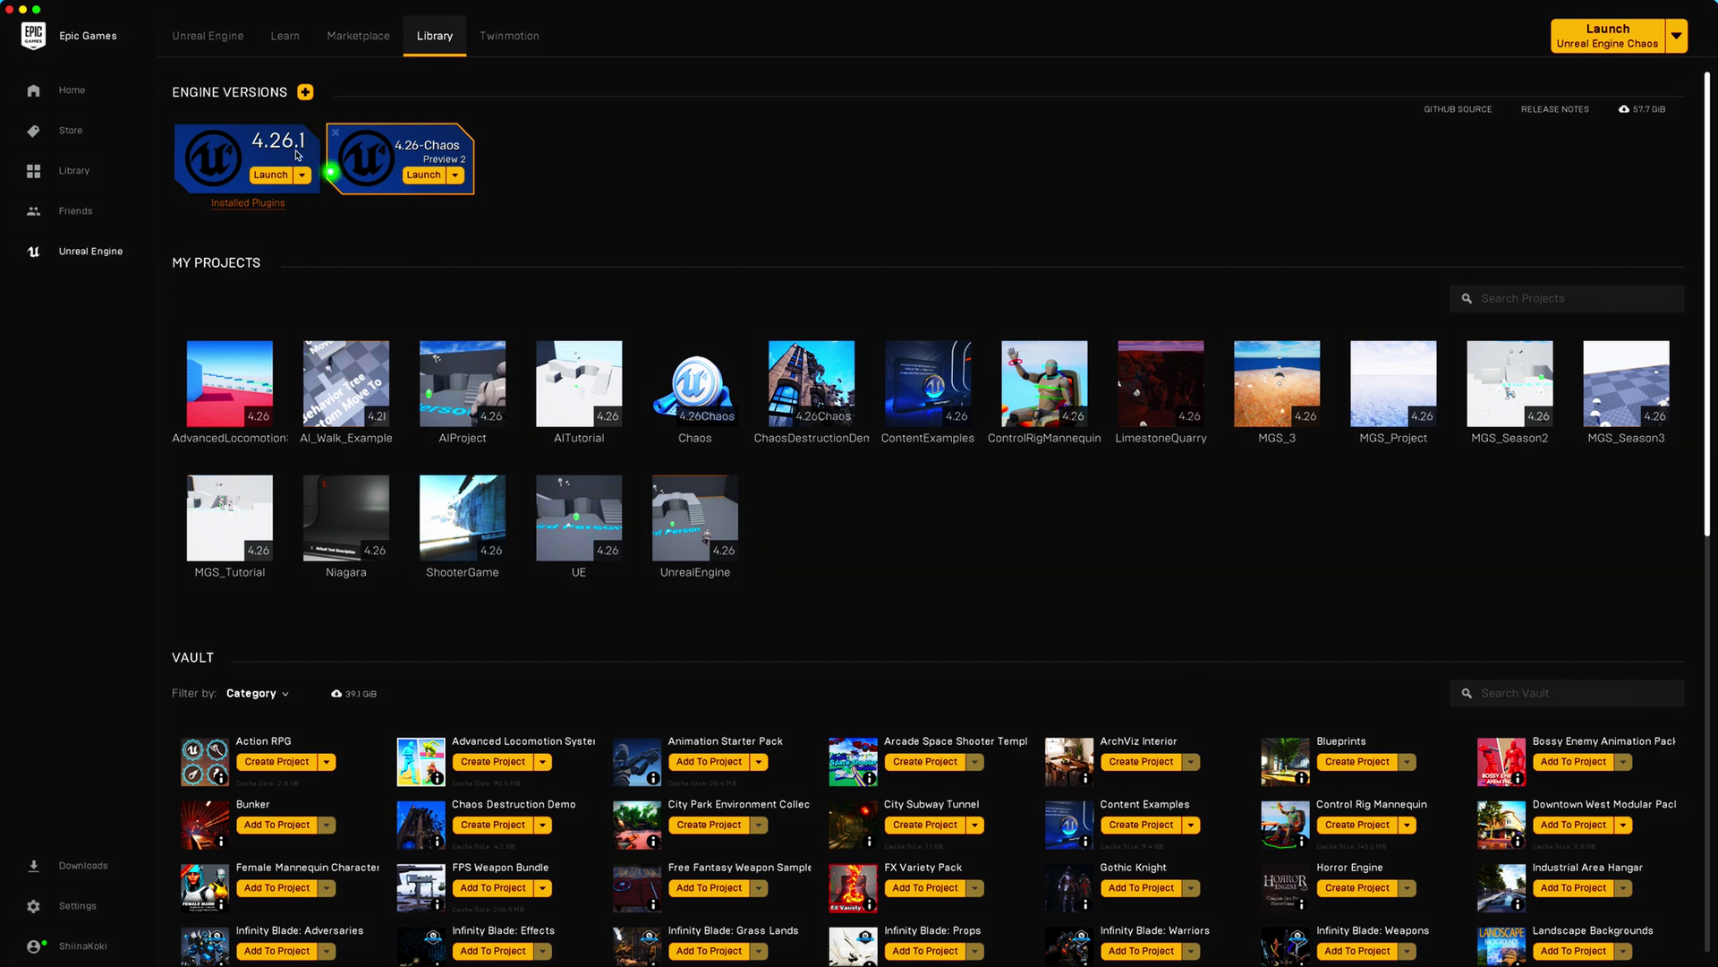
pyautogui.click(305, 92)
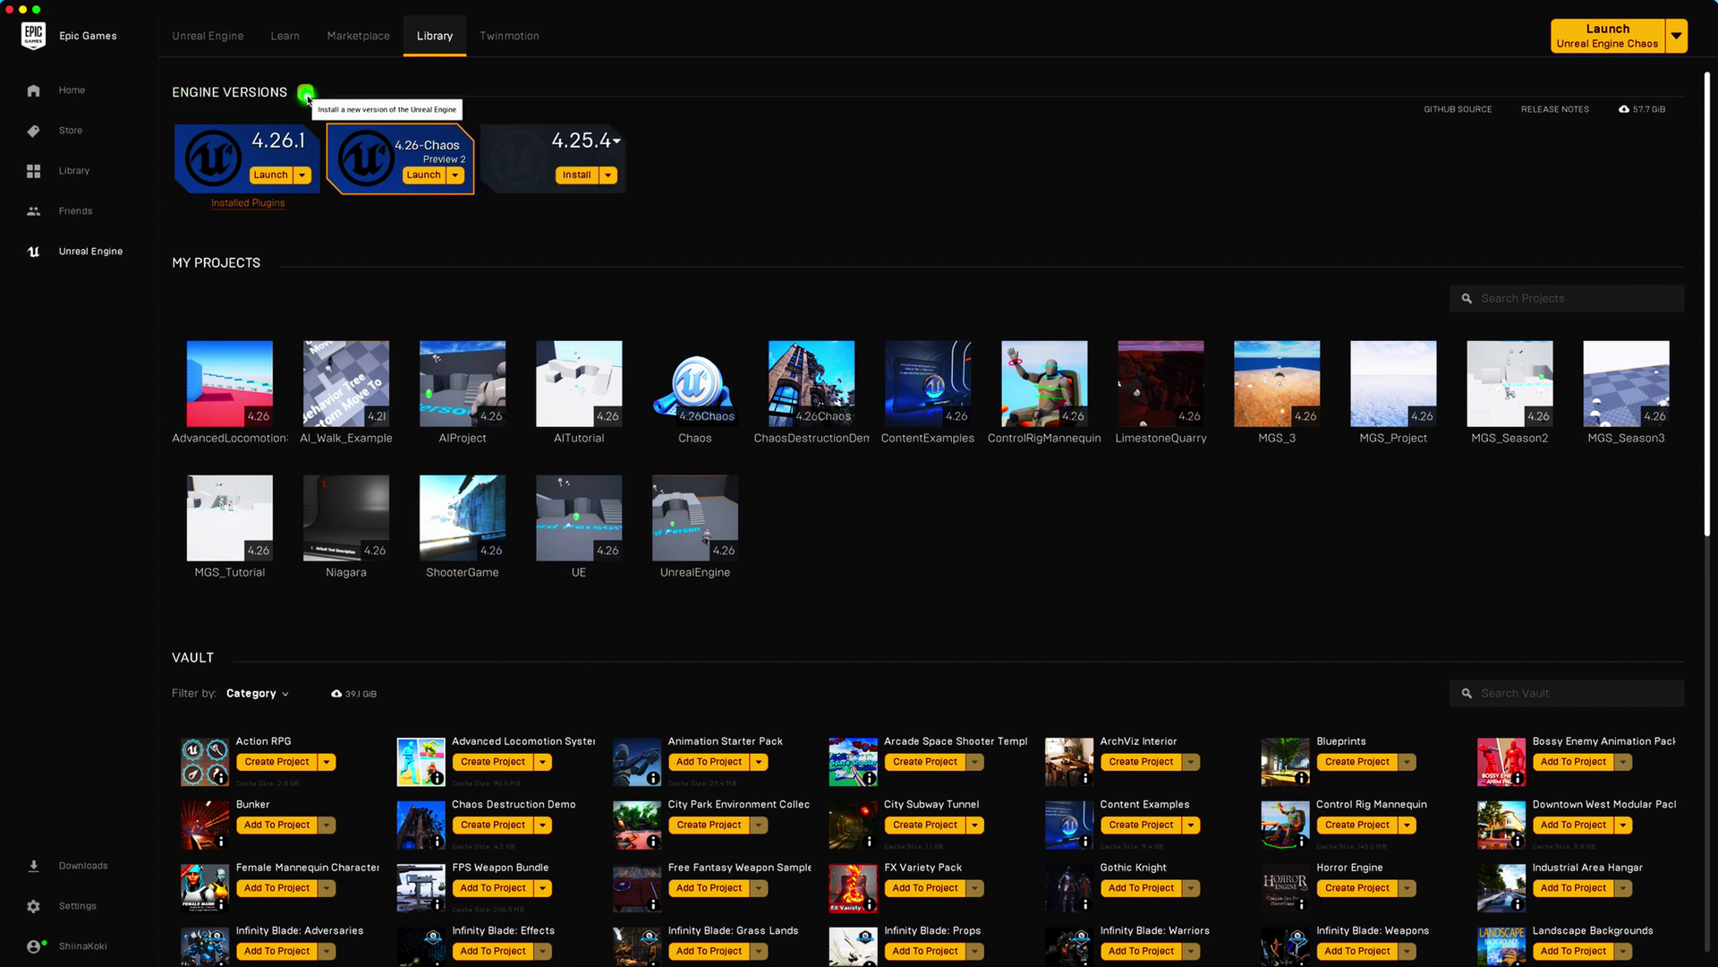
pyautogui.click(619, 142)
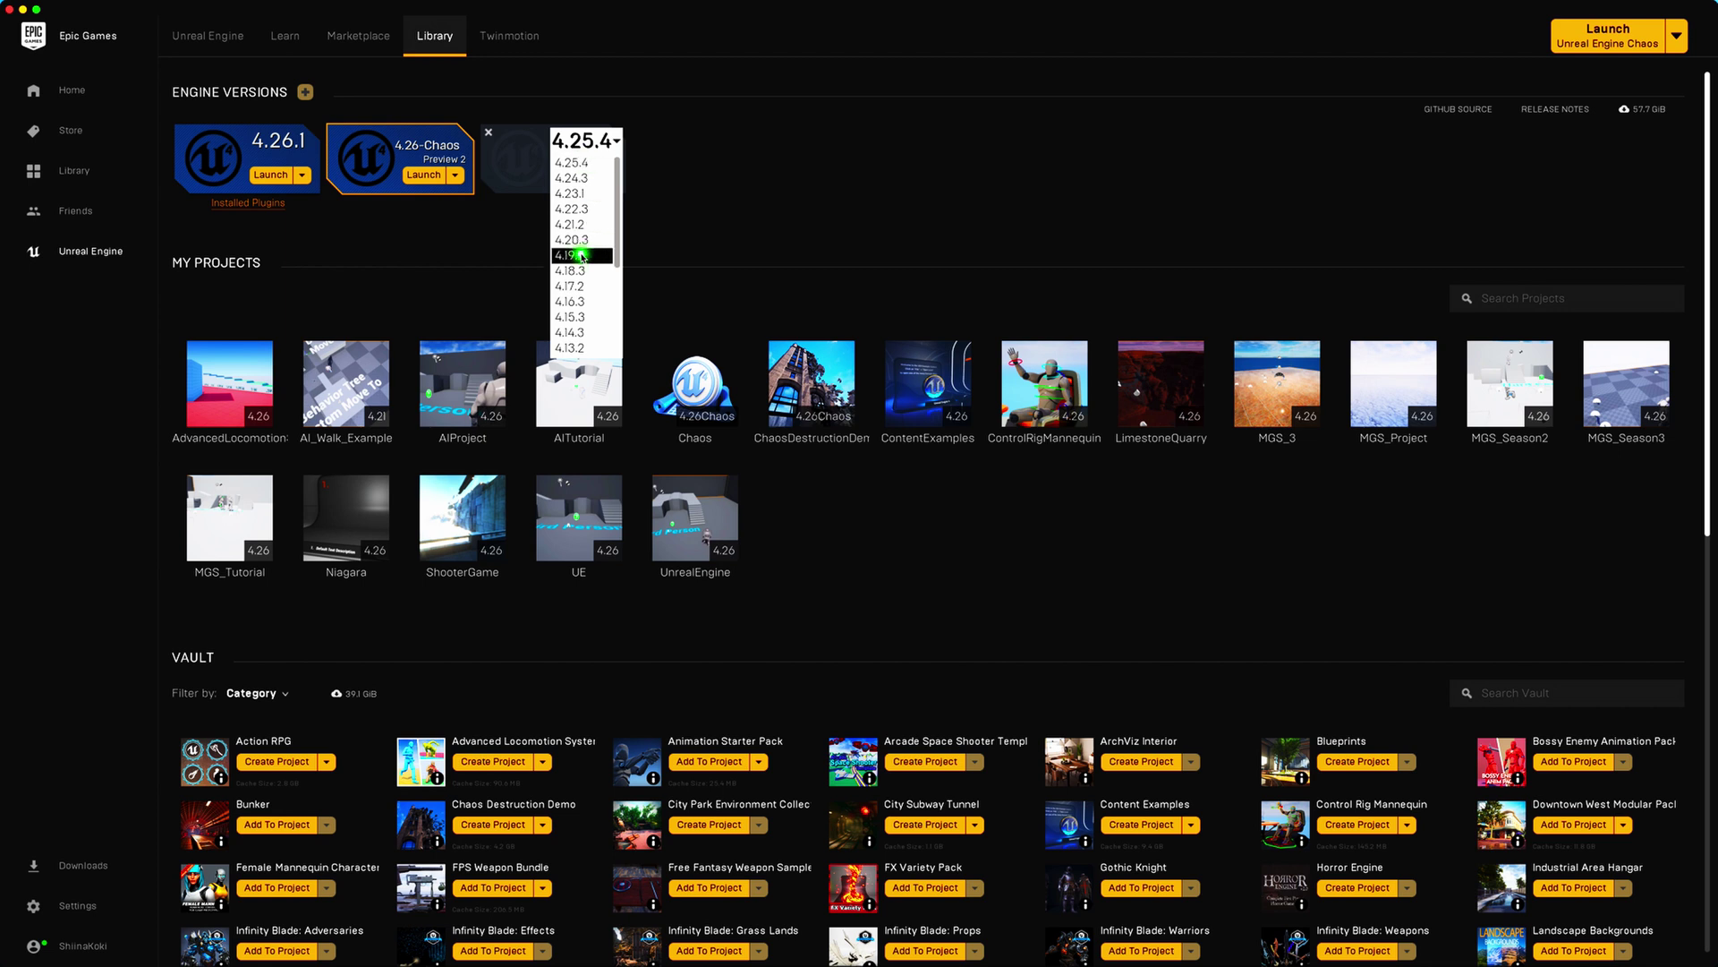
pyautogui.scroll(-5, 569, 255)
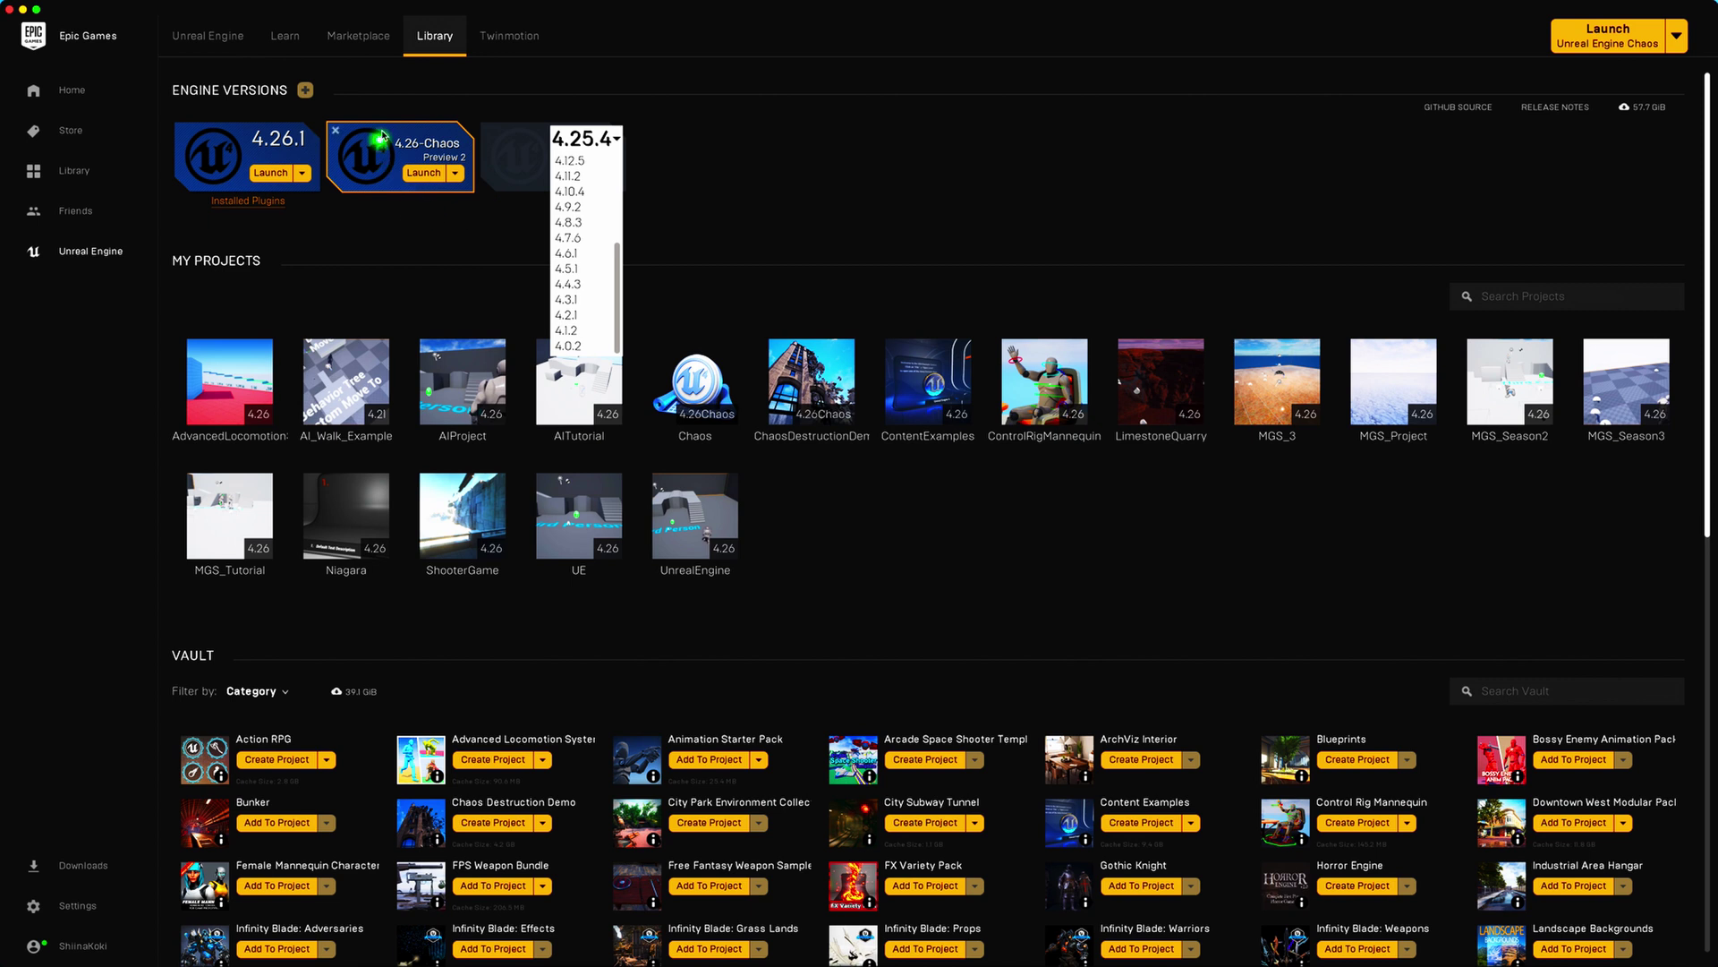
pyautogui.click(670, 209)
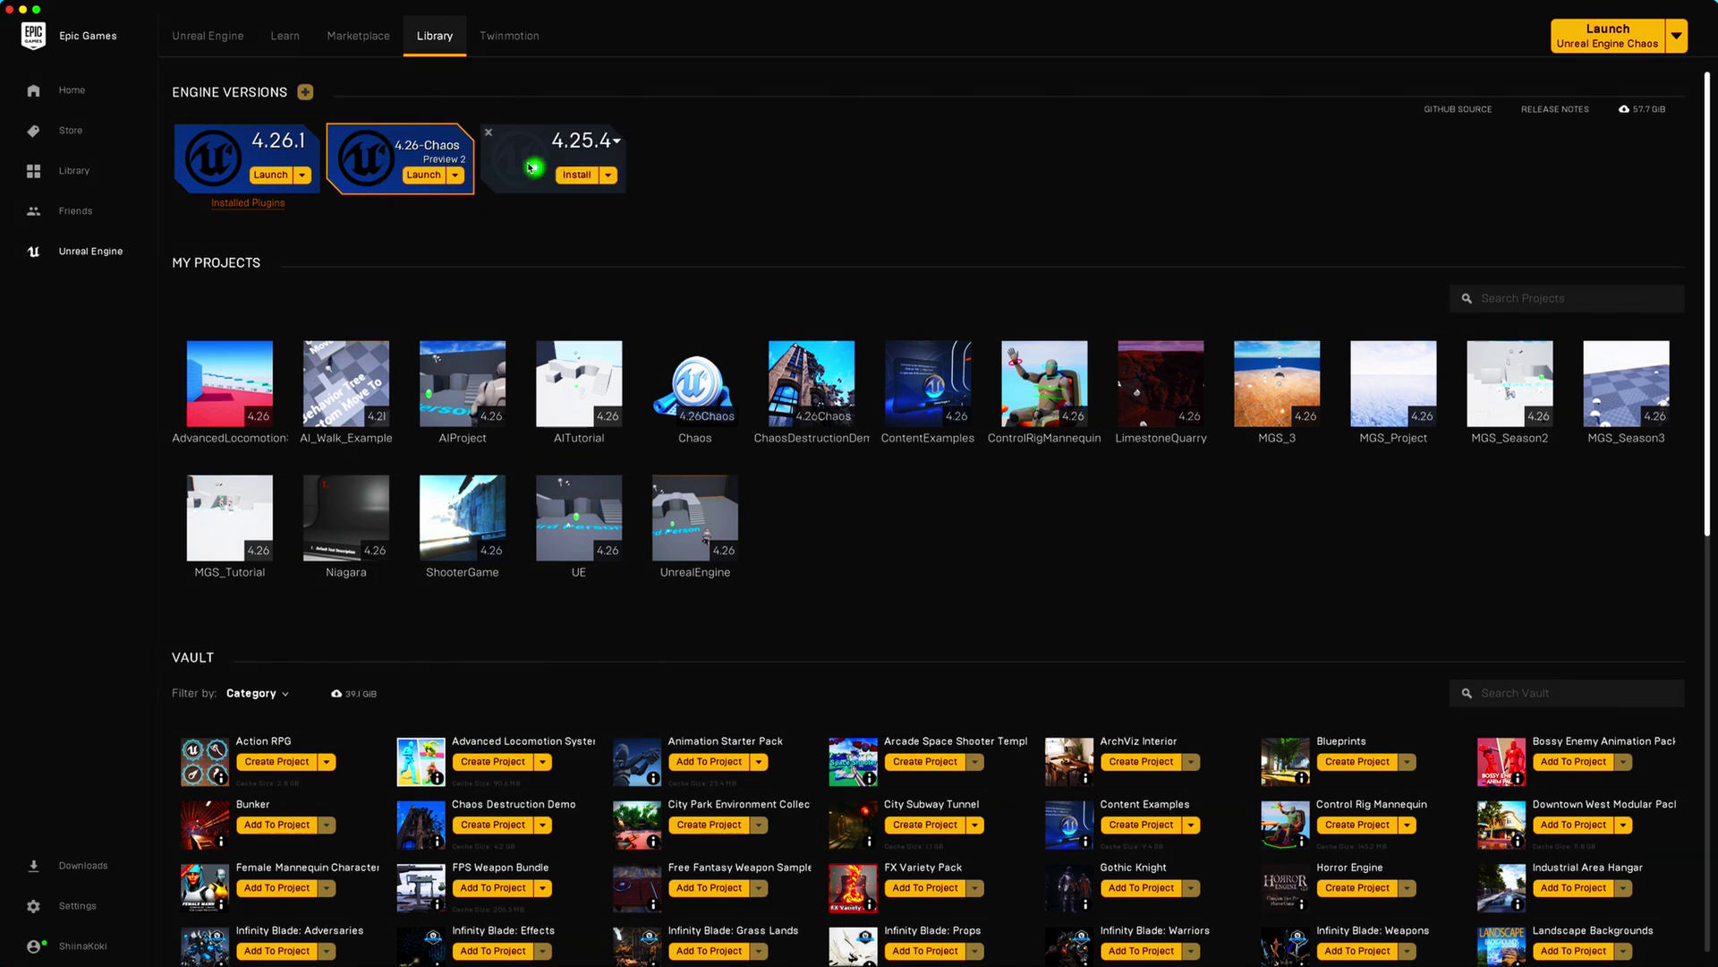
# - Remove the added 4.25.4 engine slot and launch the Unreal Engine Chaos build
pyautogui.click(490, 133)
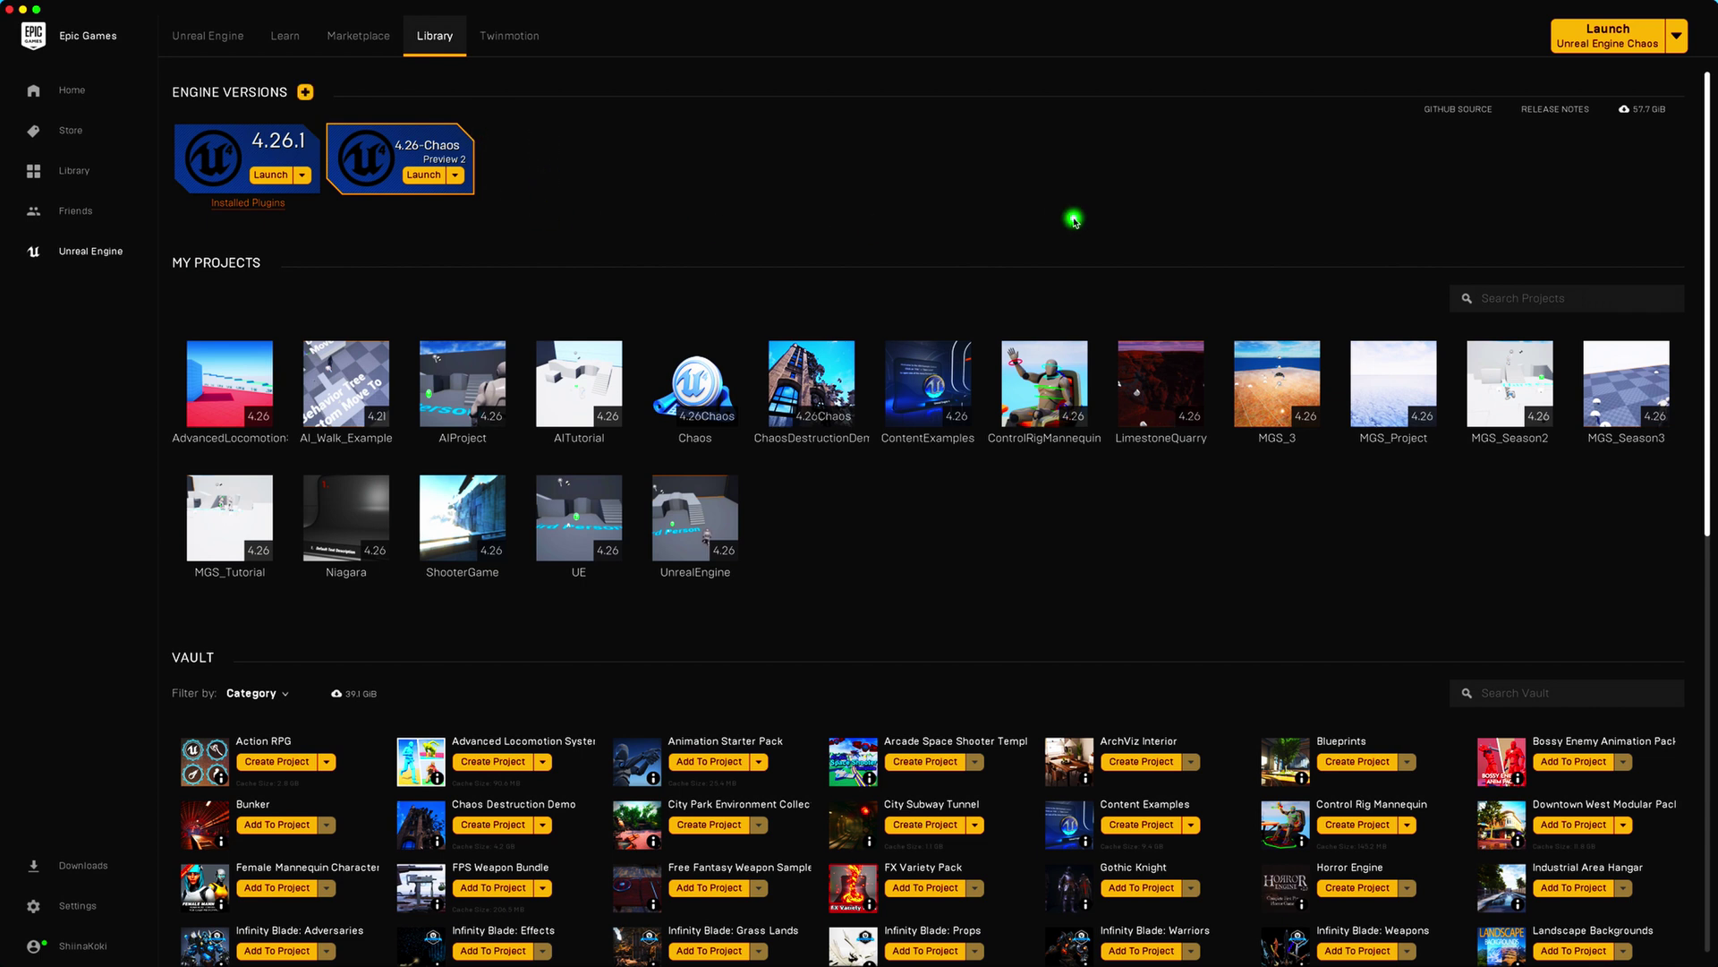
pyautogui.click(1680, 37)
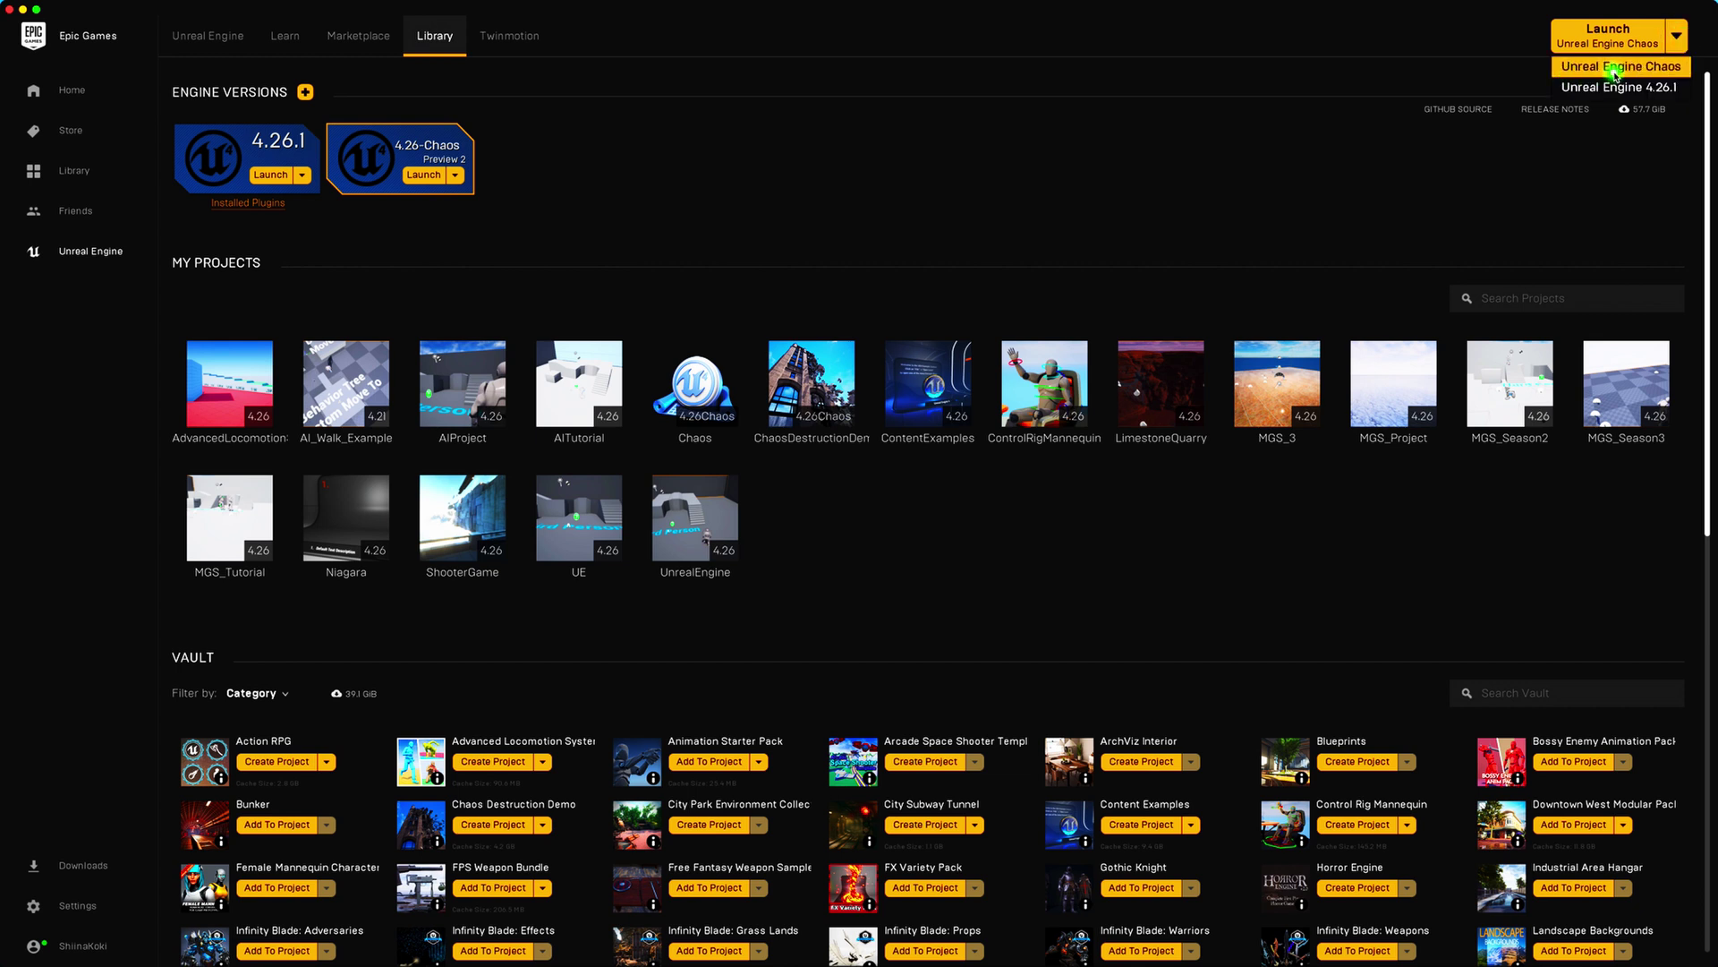
pyautogui.click(1616, 75)
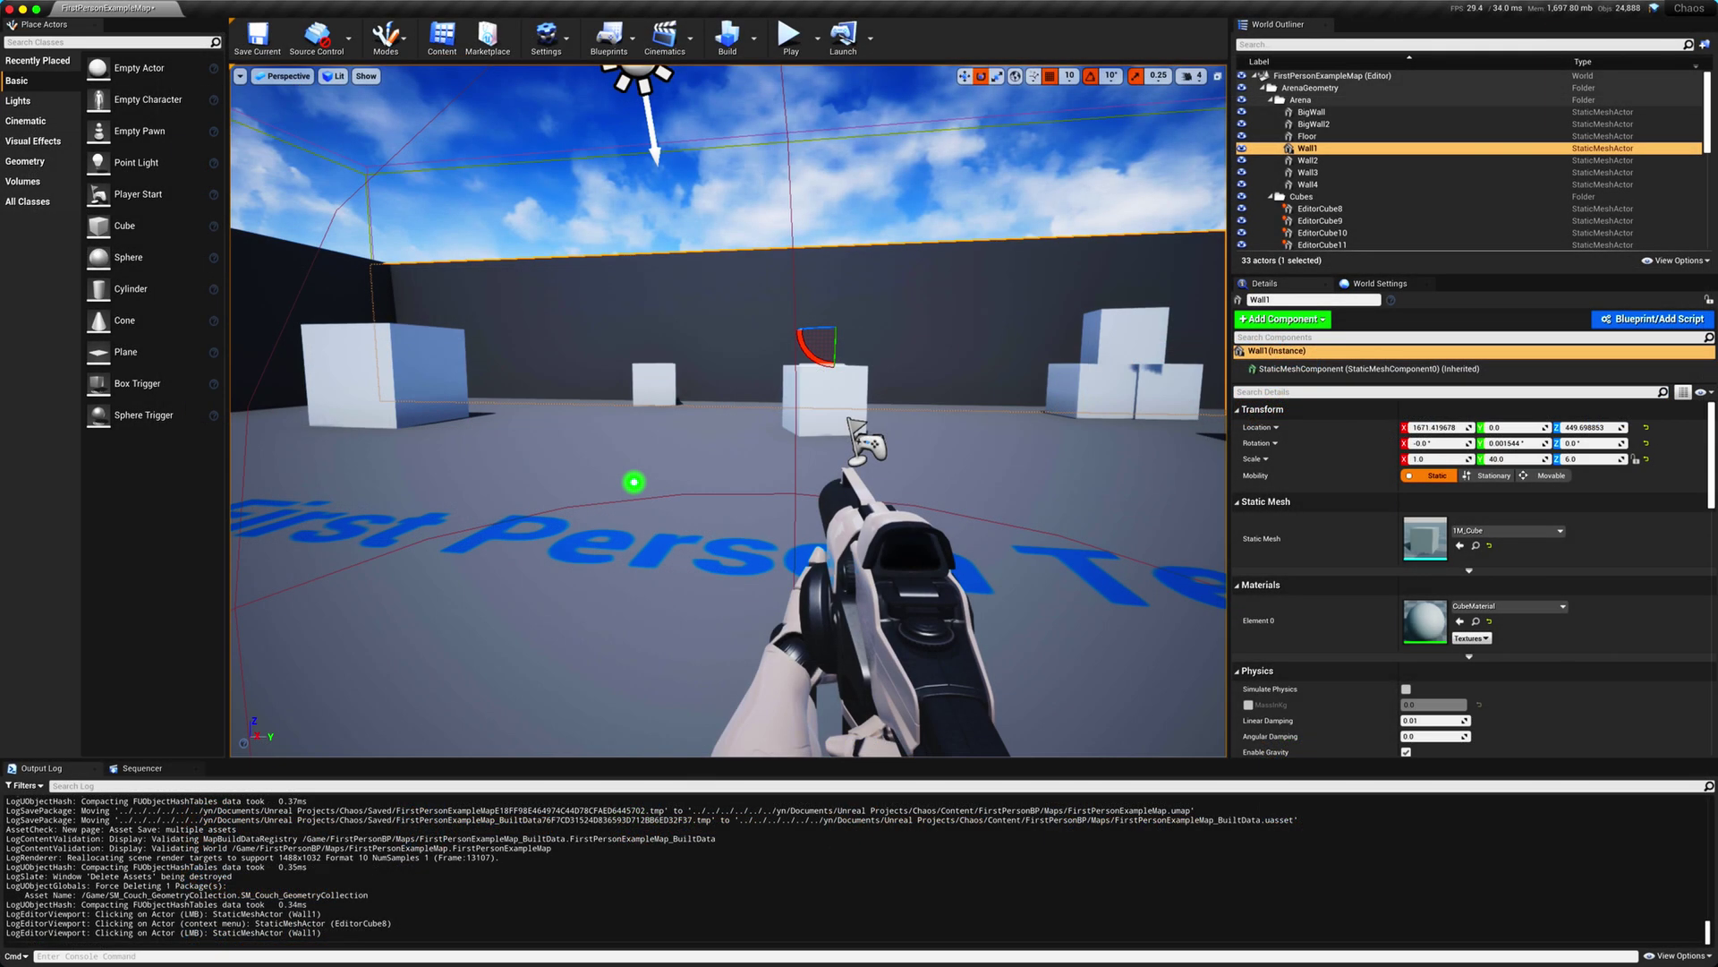
# - Frame the arena floor and browse to StarterContent > Props in the Content Browser
pyautogui.moveTo(634, 481); pyautogui.dragTo(644, 484, button='right')
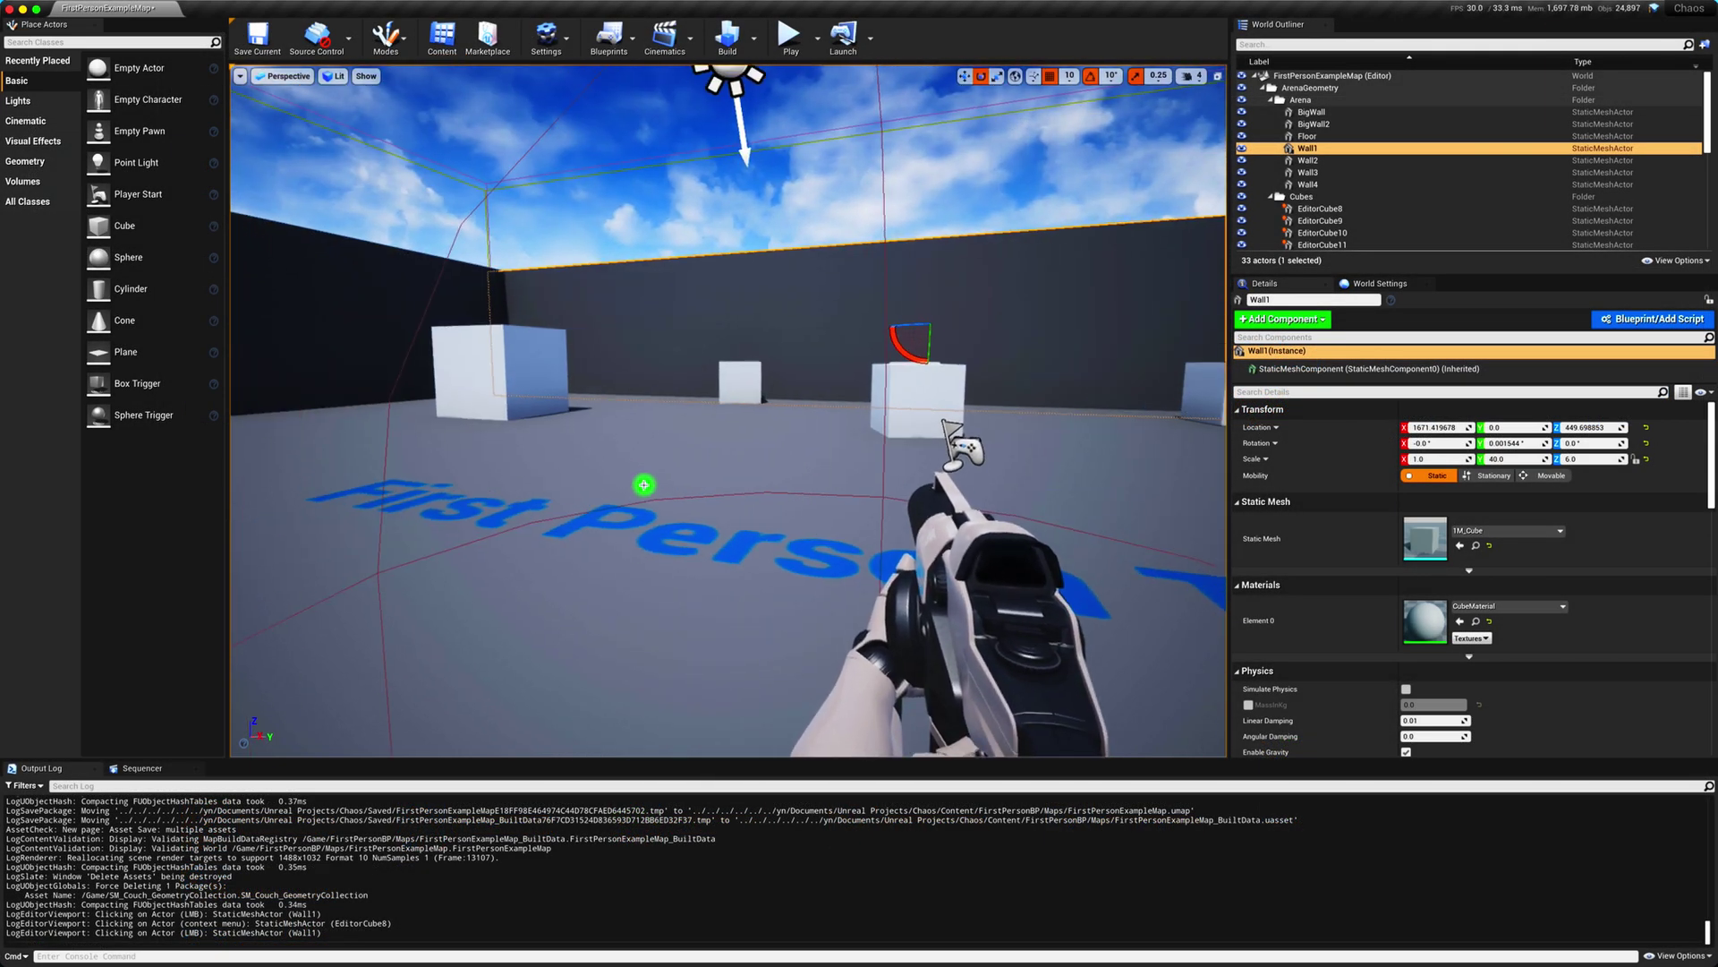
pyautogui.moveTo(644, 485); pyautogui.dragTo(692, 327, button='right')
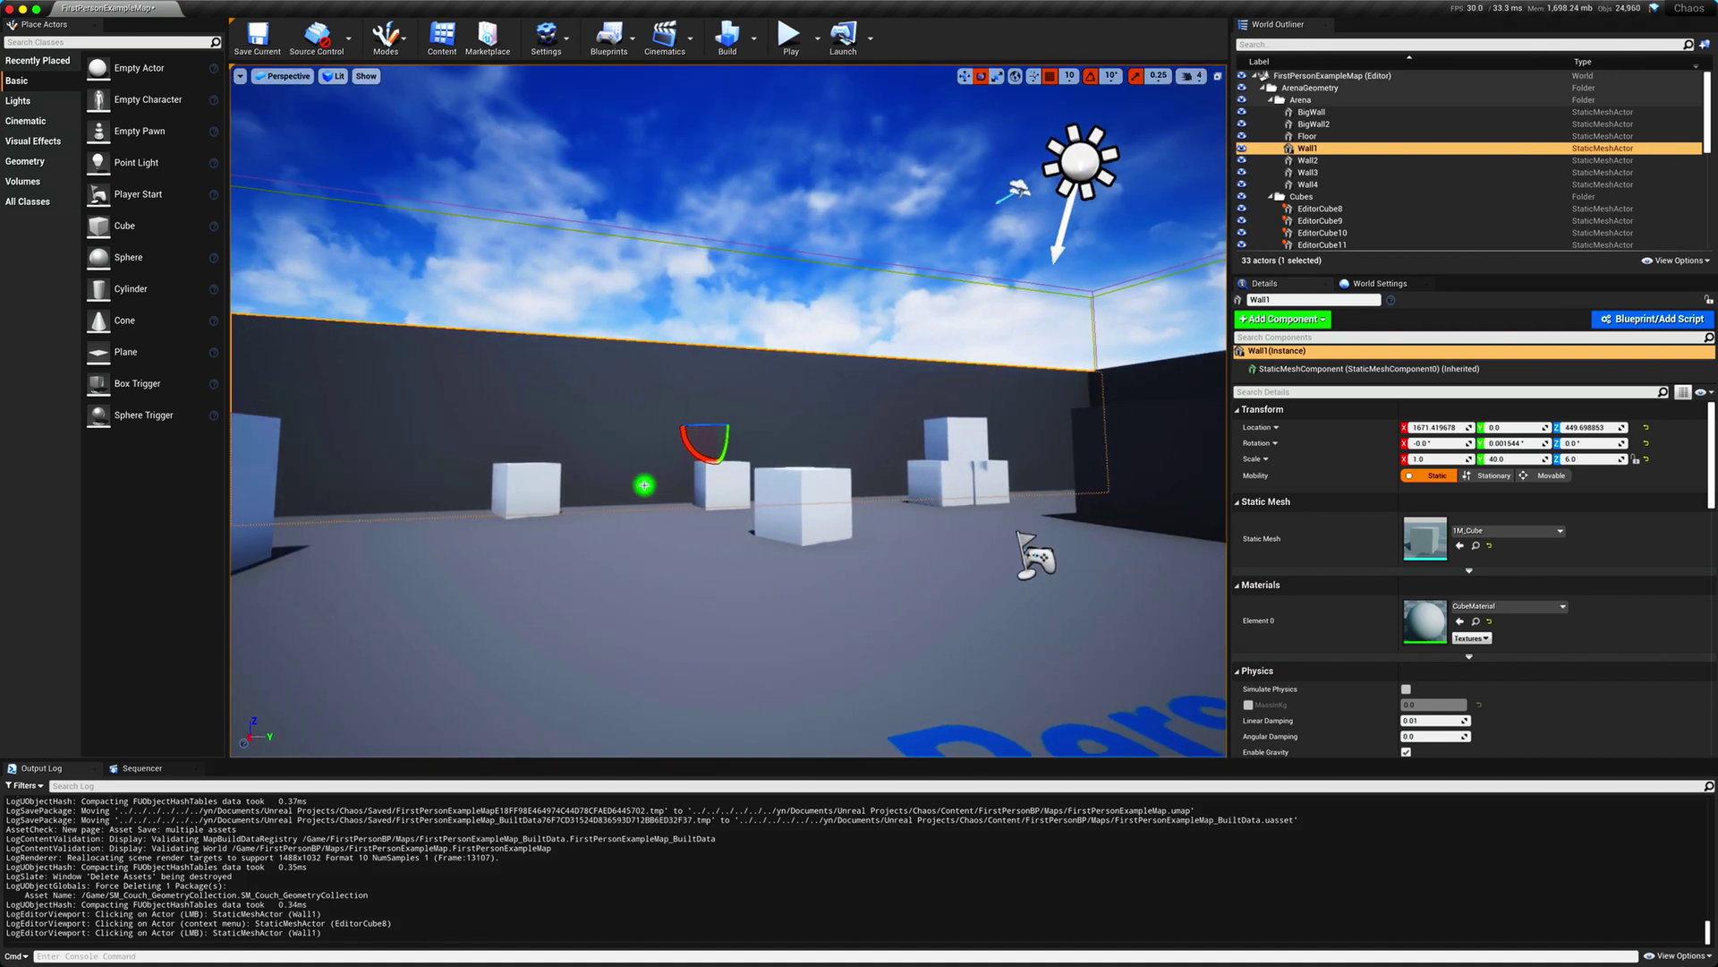
pyautogui.click(442, 40)
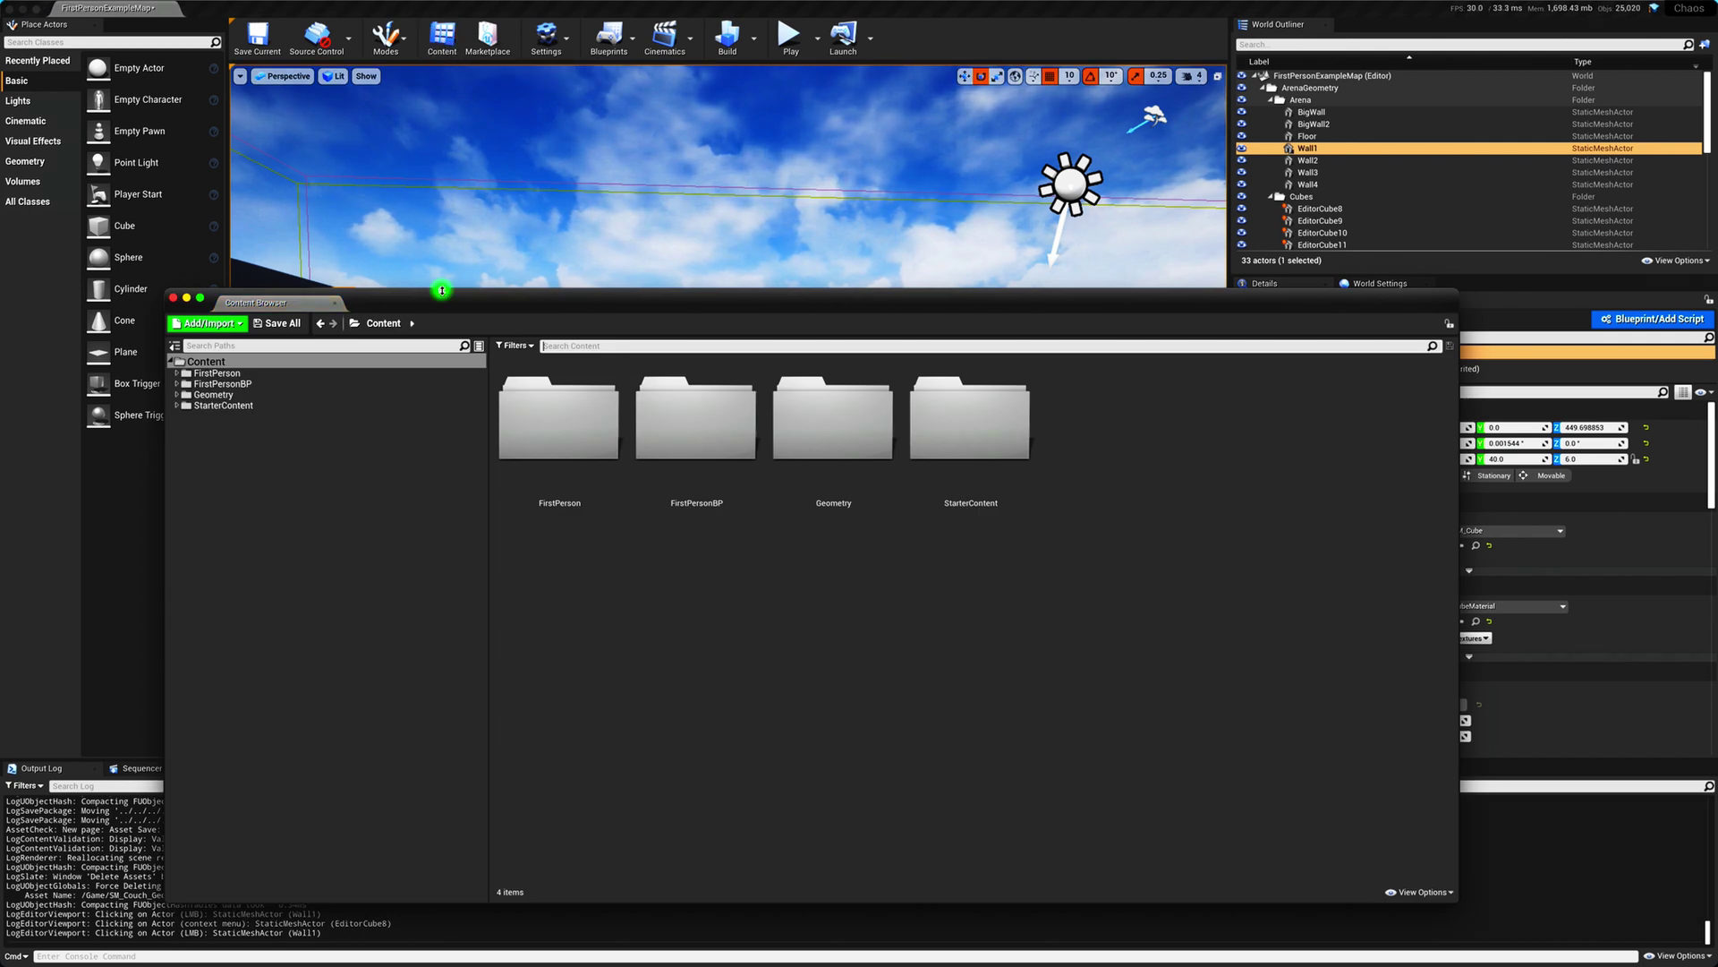
pyautogui.doubleClick(197, 407)
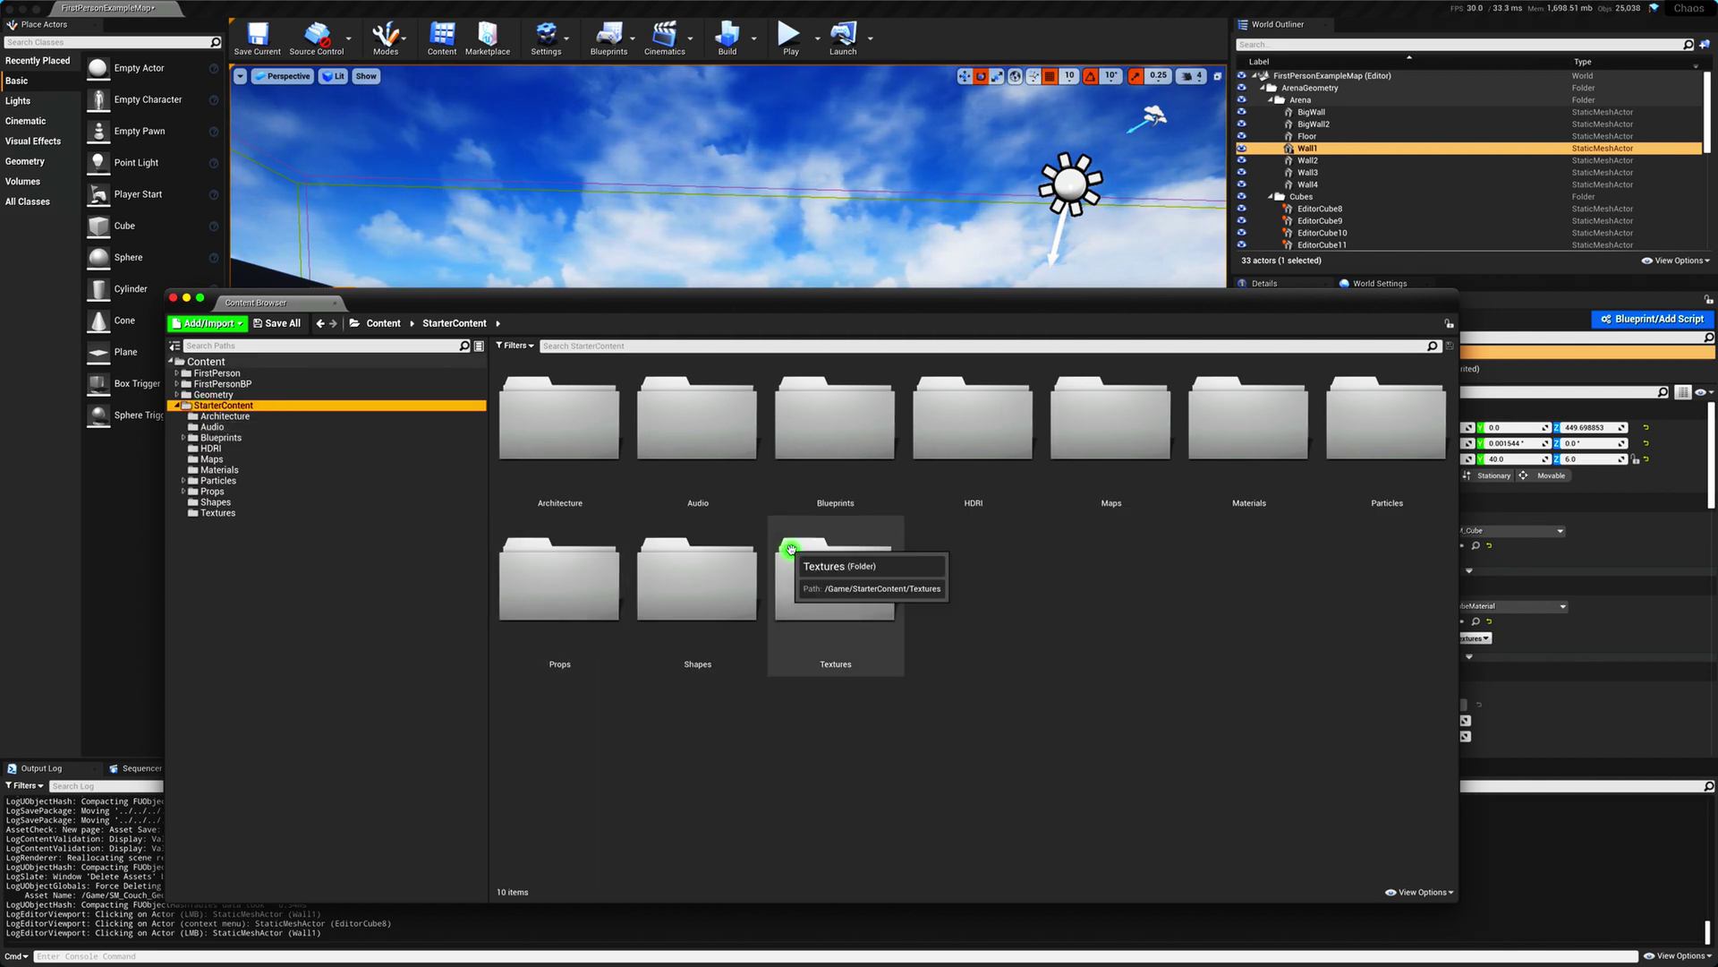
pyautogui.click(211, 493)
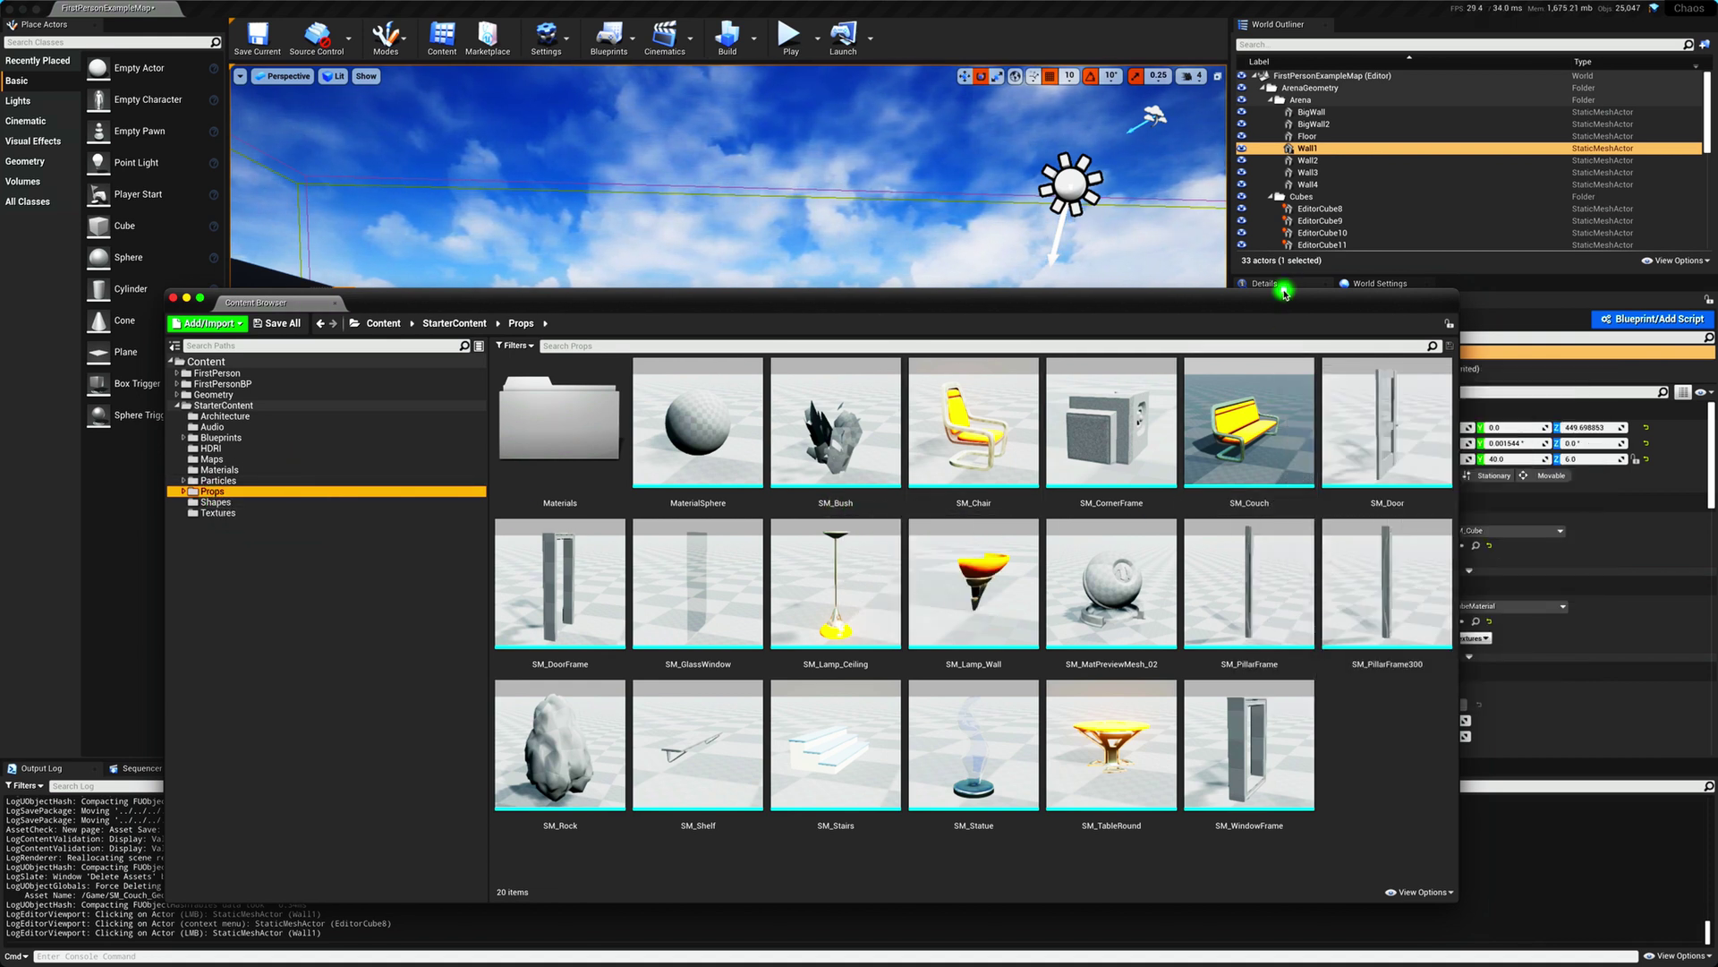
# - Place SM_Couch on the floor in front of the text and select it
pyautogui.moveTo(1283, 293); pyautogui.dragTo(953, 634)
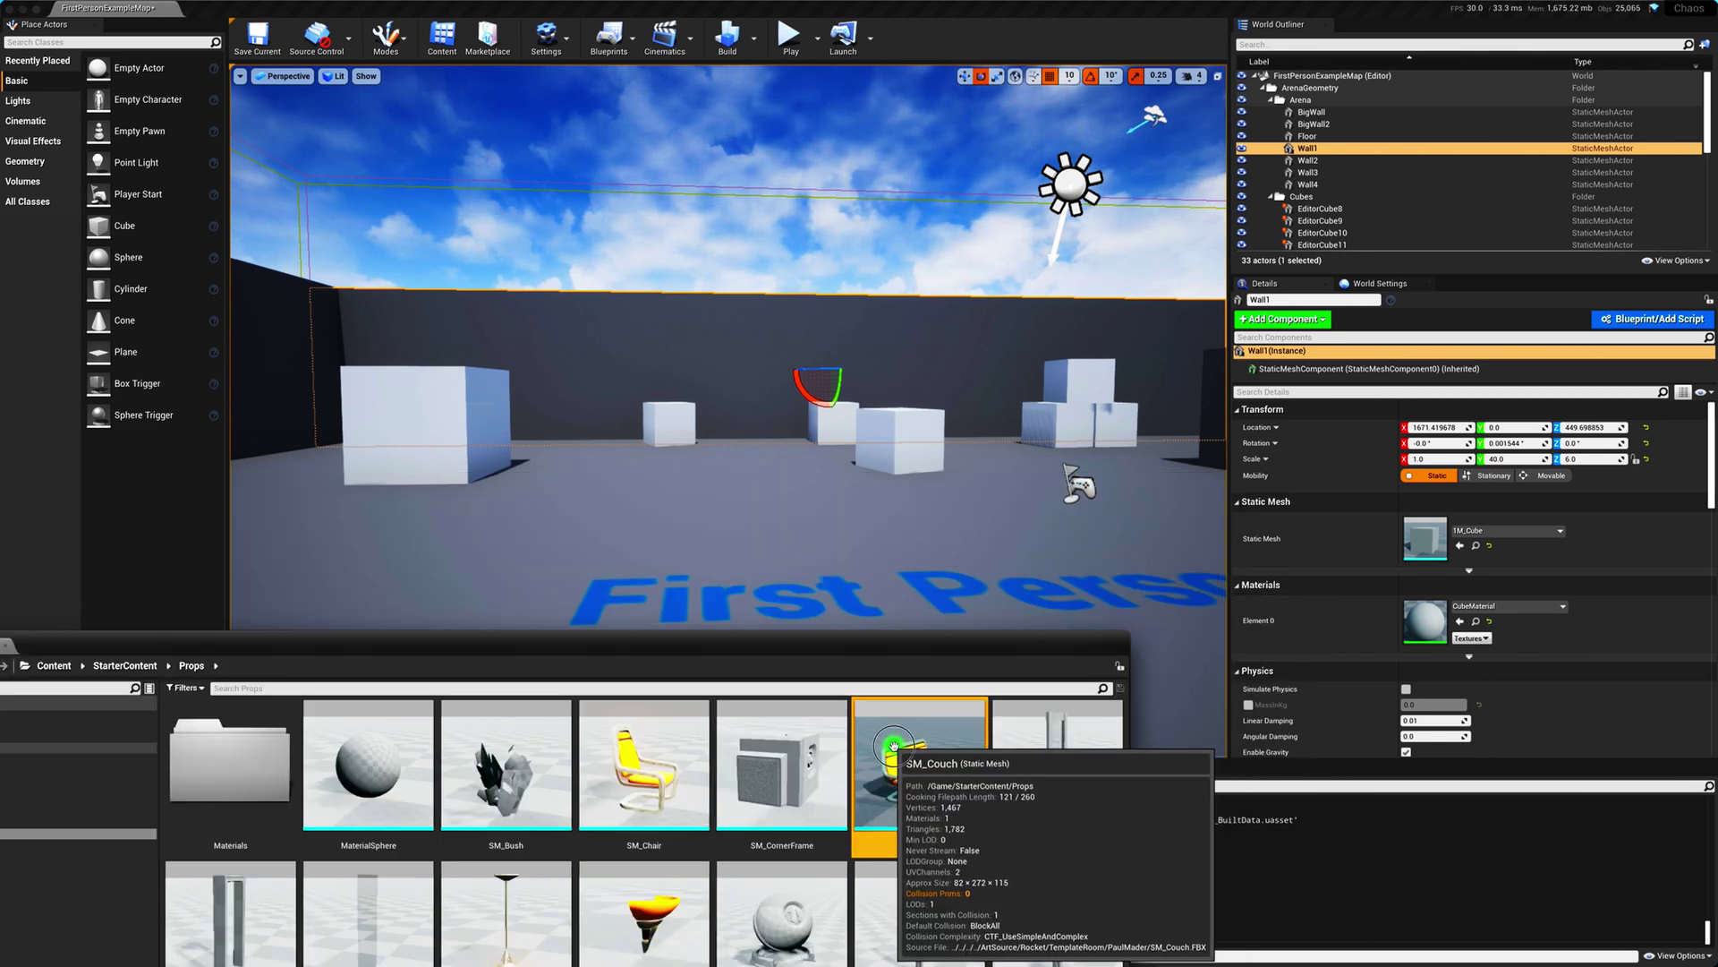
pyautogui.moveTo(893, 746); pyautogui.dragTo(797, 468)
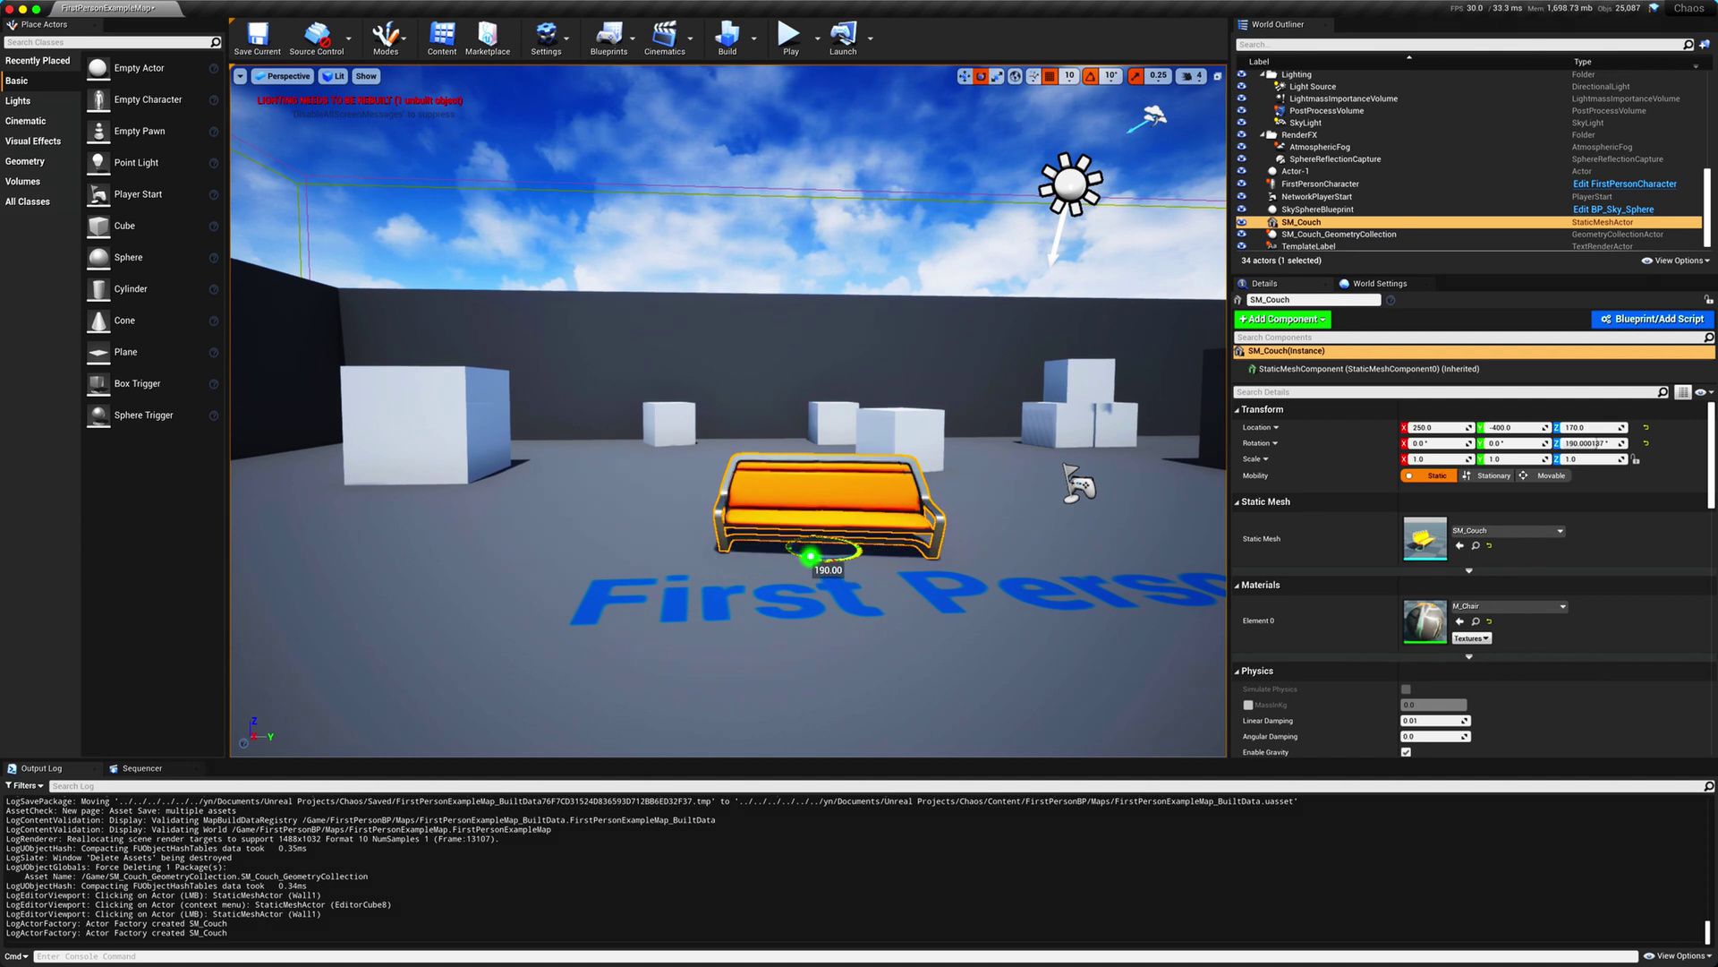
pyautogui.click(798, 468)
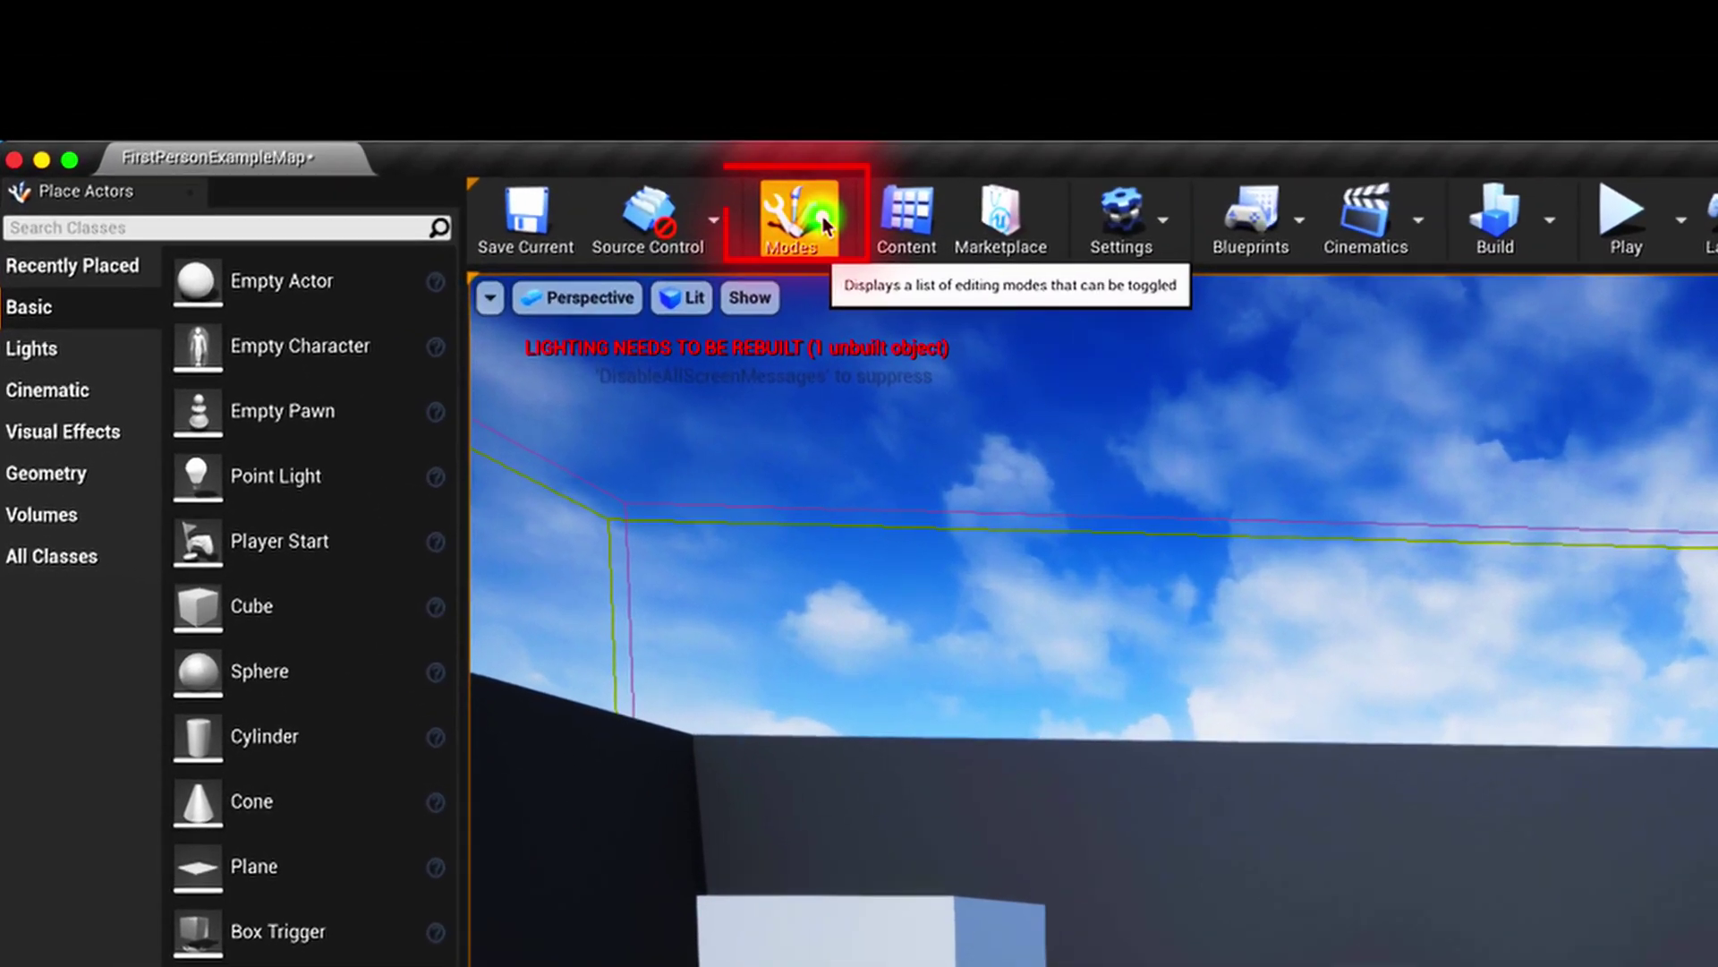
# - Switch to Fracture mode and begin a New geometry collection from the selected couch
pyautogui.click(819, 222)
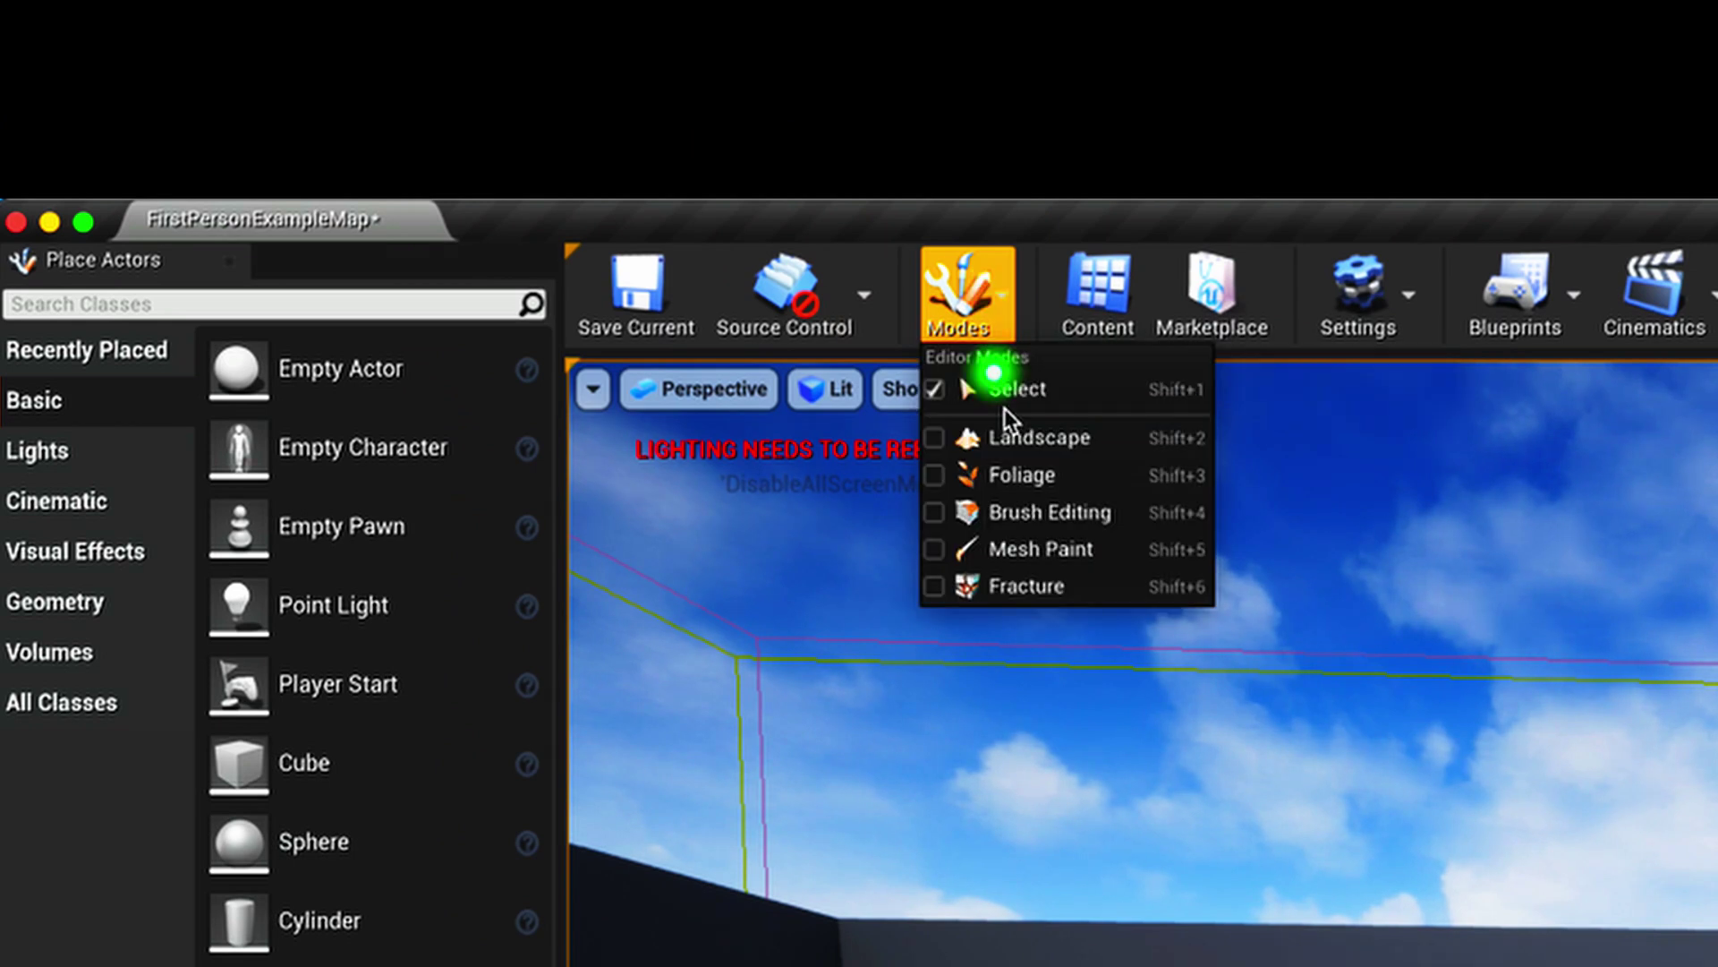
pyautogui.click(1088, 598)
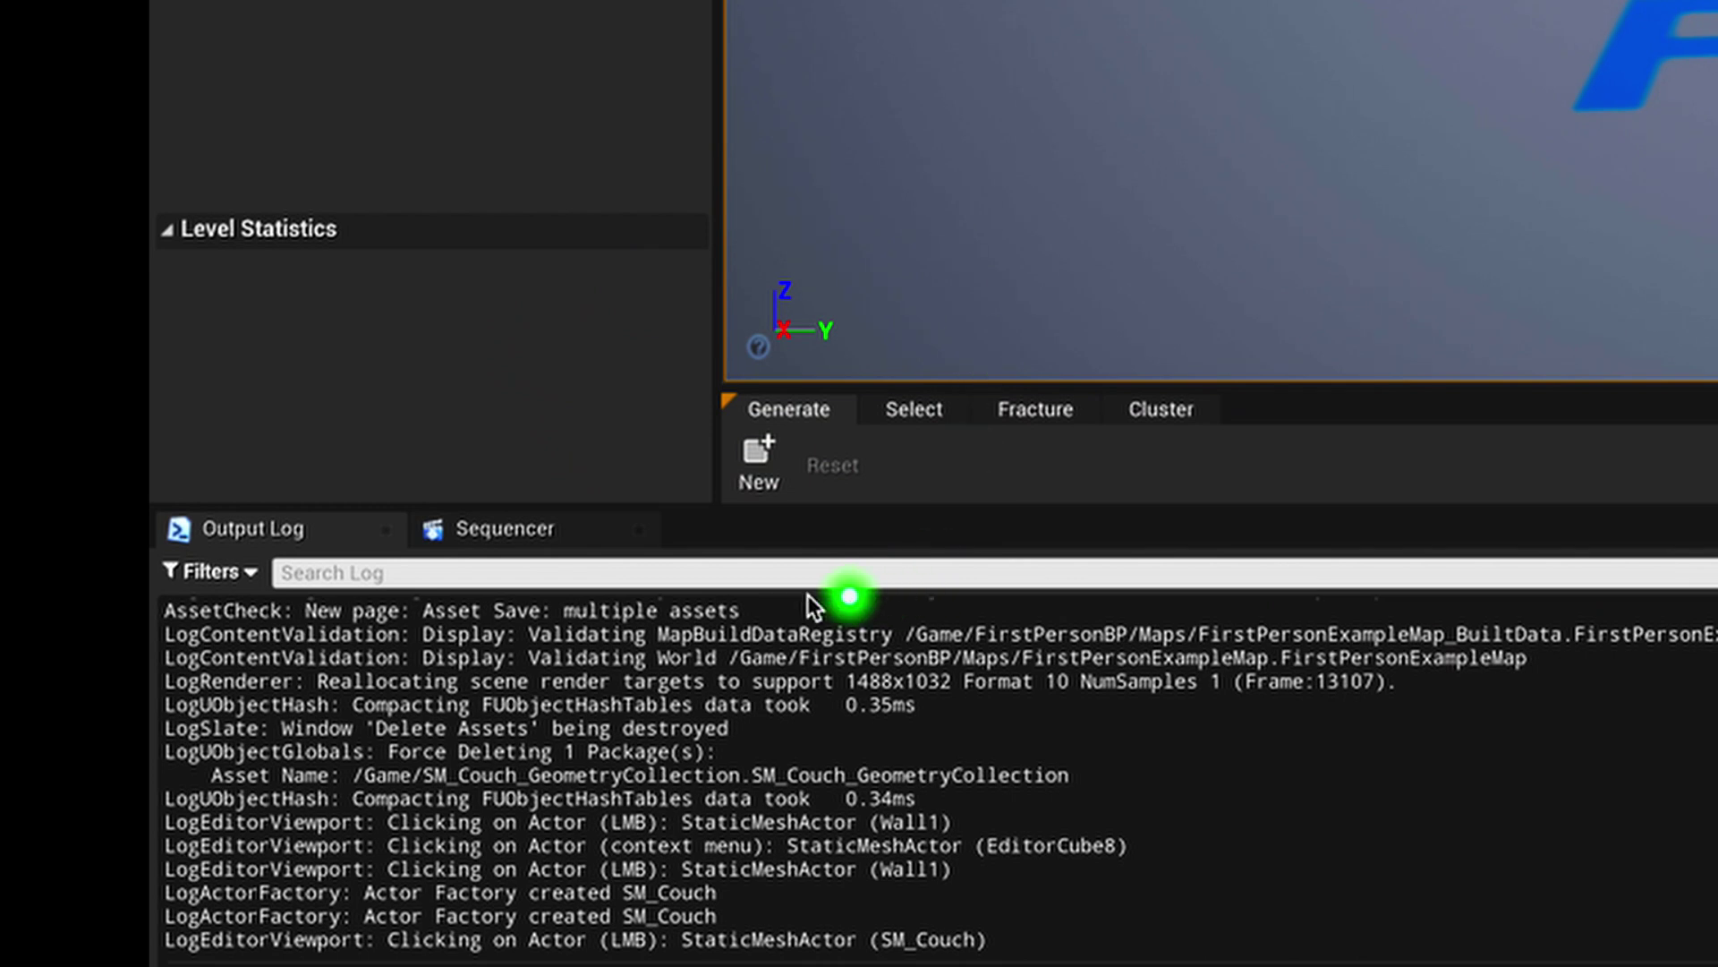
pyautogui.click(756, 463)
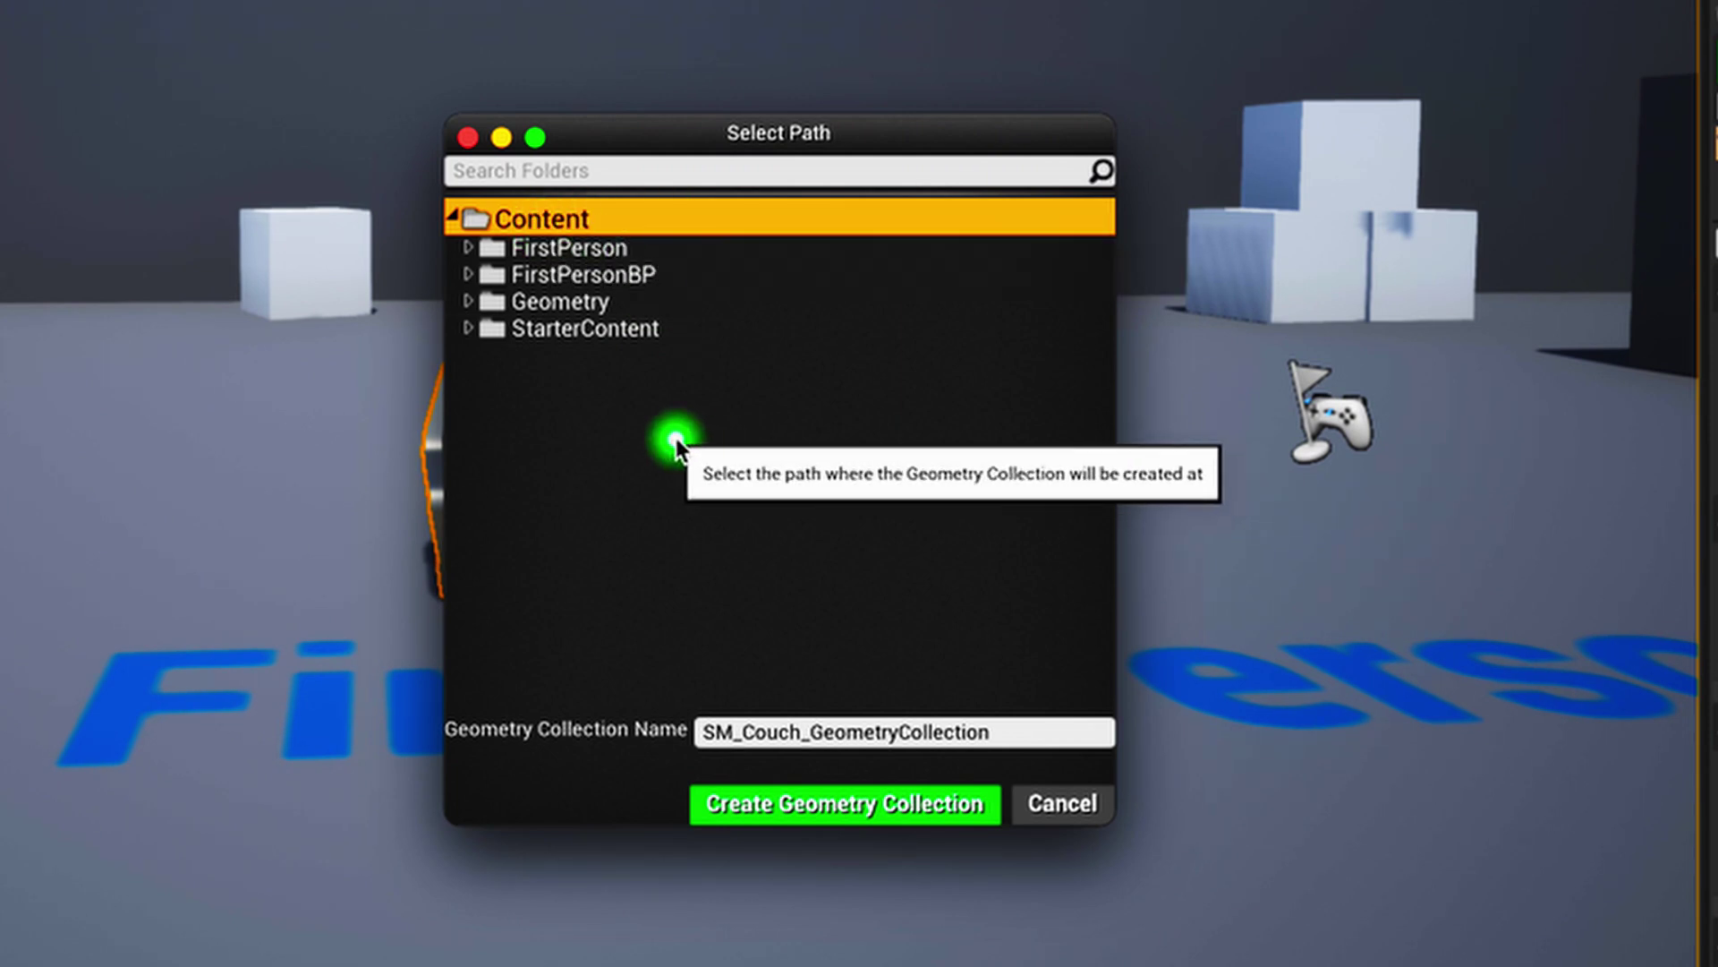
# - Create the SM_Couch_GeometryCollection asset in the Content folder
pyautogui.moveTo(1011, 730); pyautogui.dragTo(654, 730)
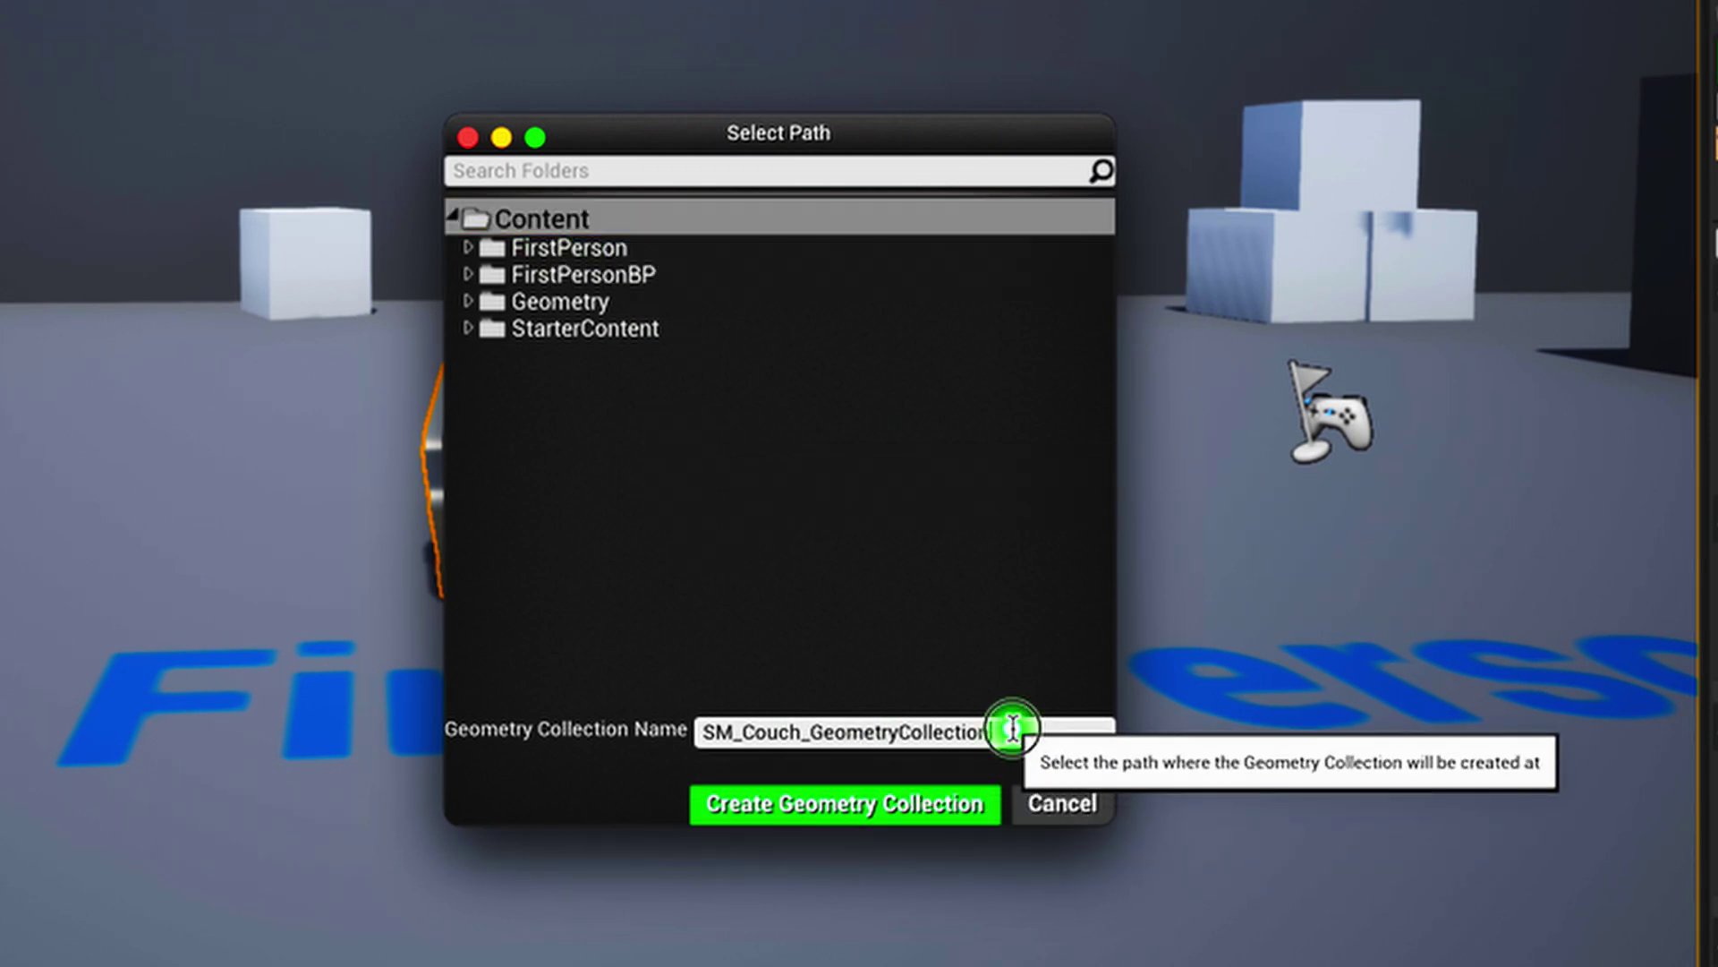
pyautogui.click(763, 614)
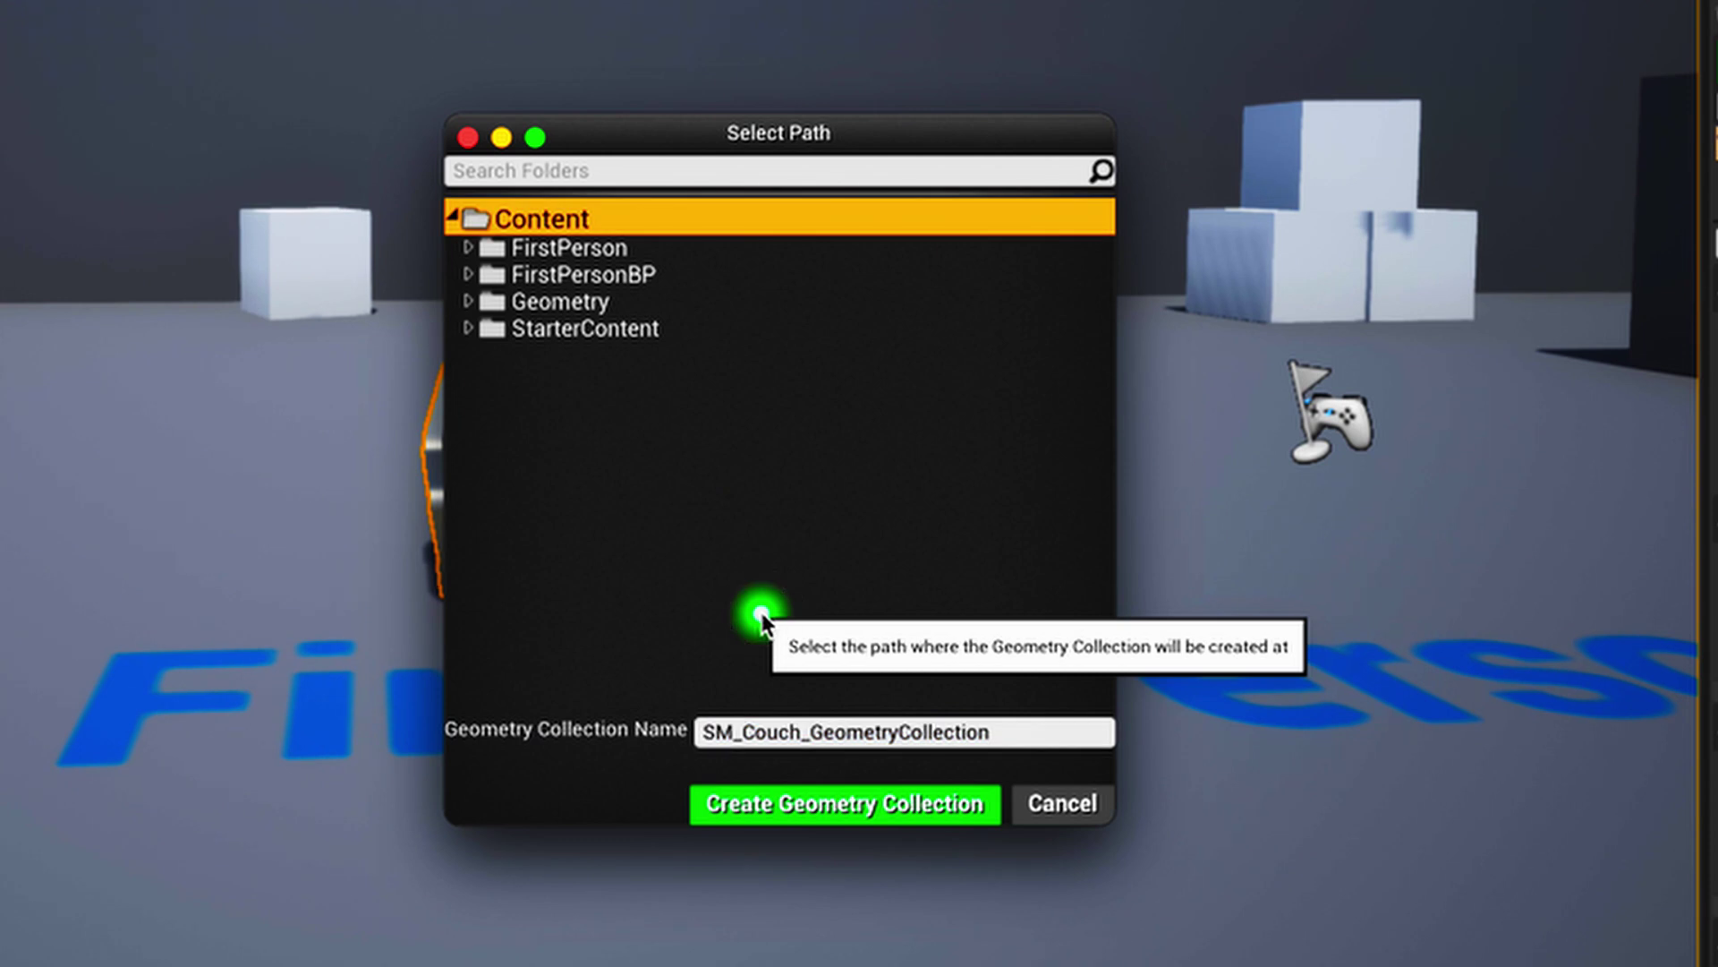
pyautogui.moveTo(1008, 731); pyautogui.dragTo(768, 726)
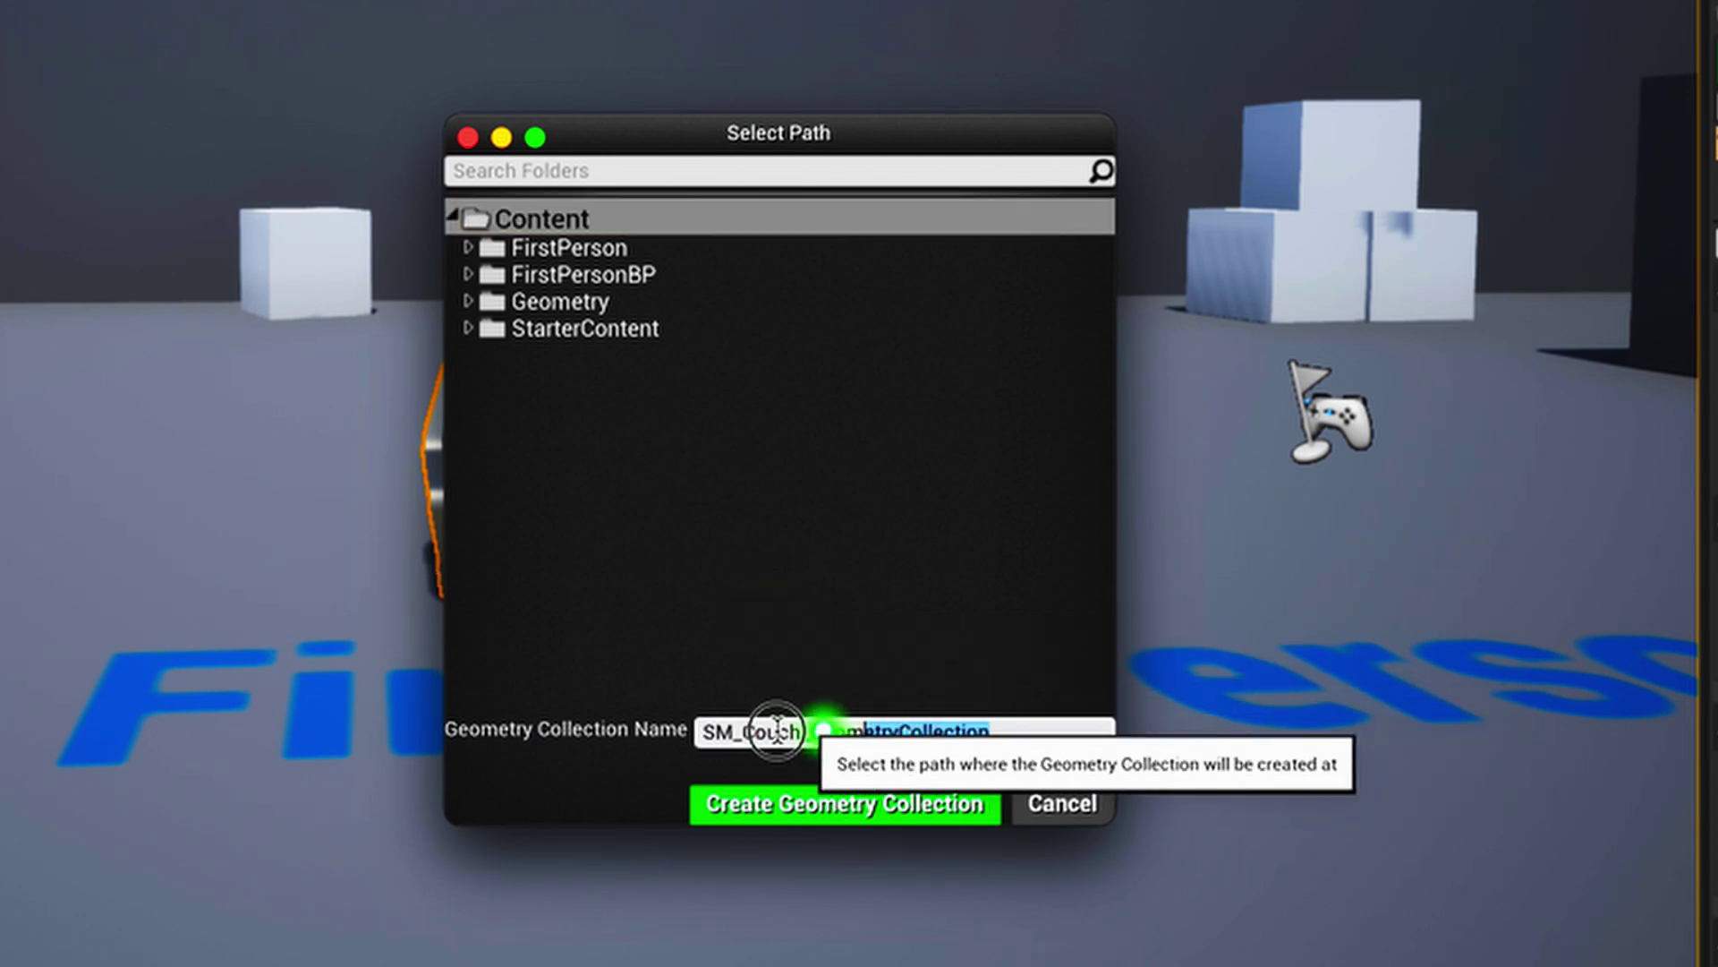
pyautogui.click(768, 659)
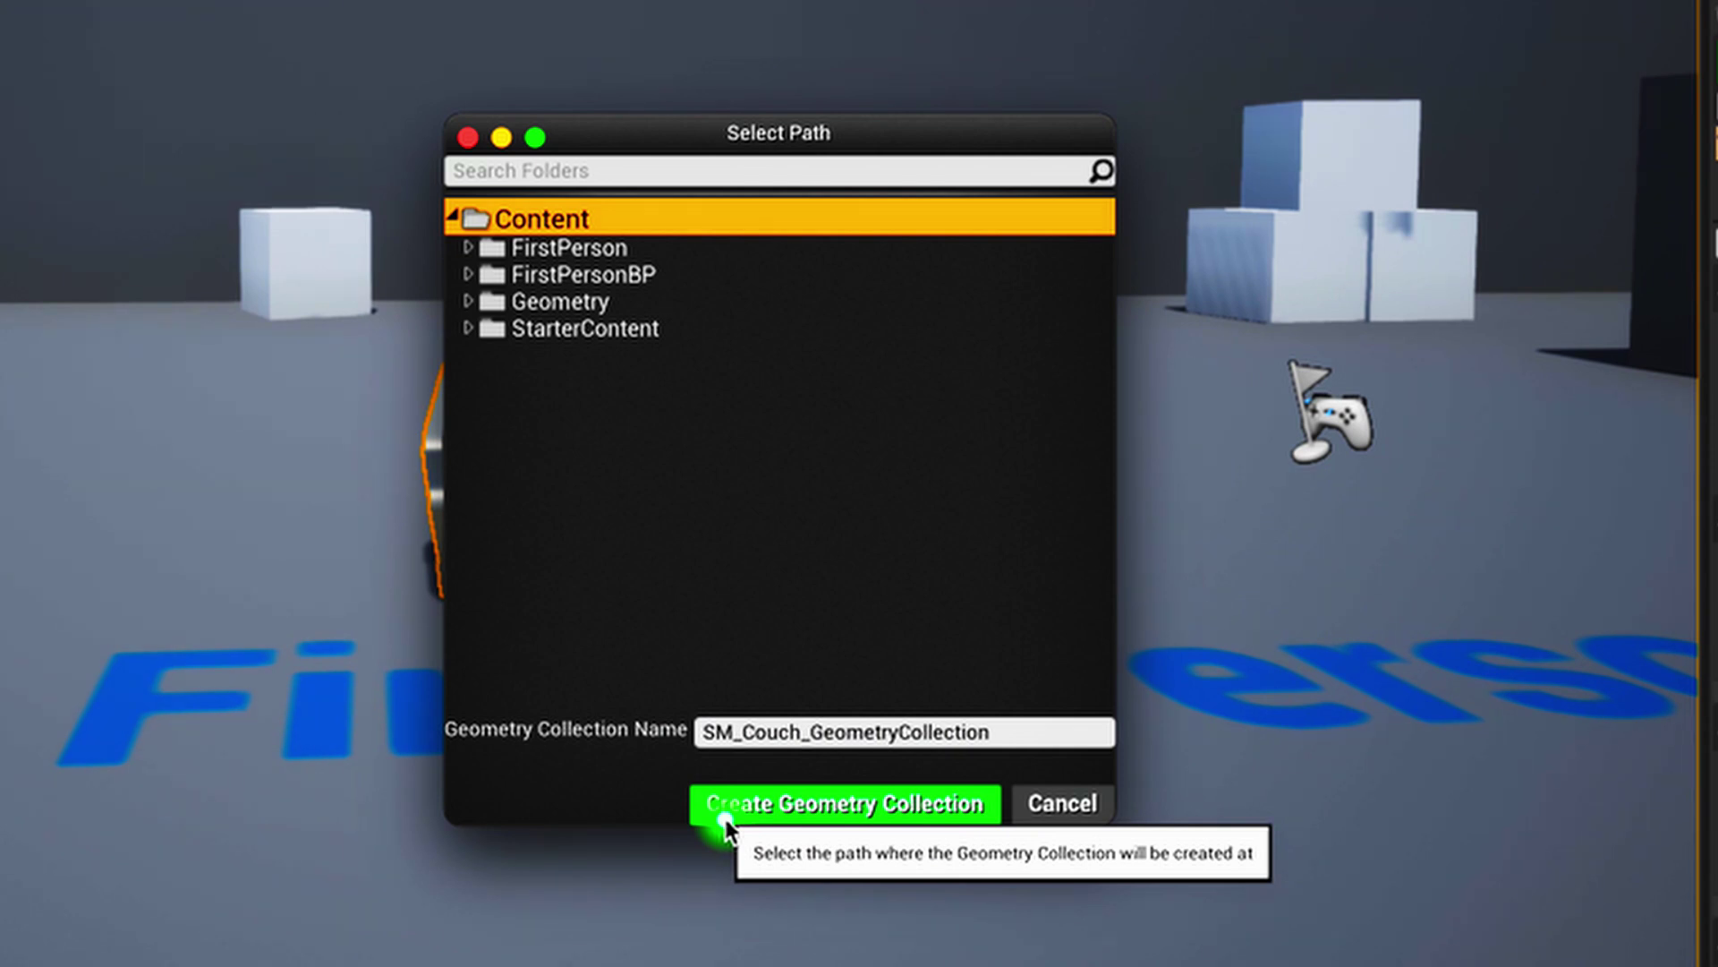
pyautogui.click(807, 813)
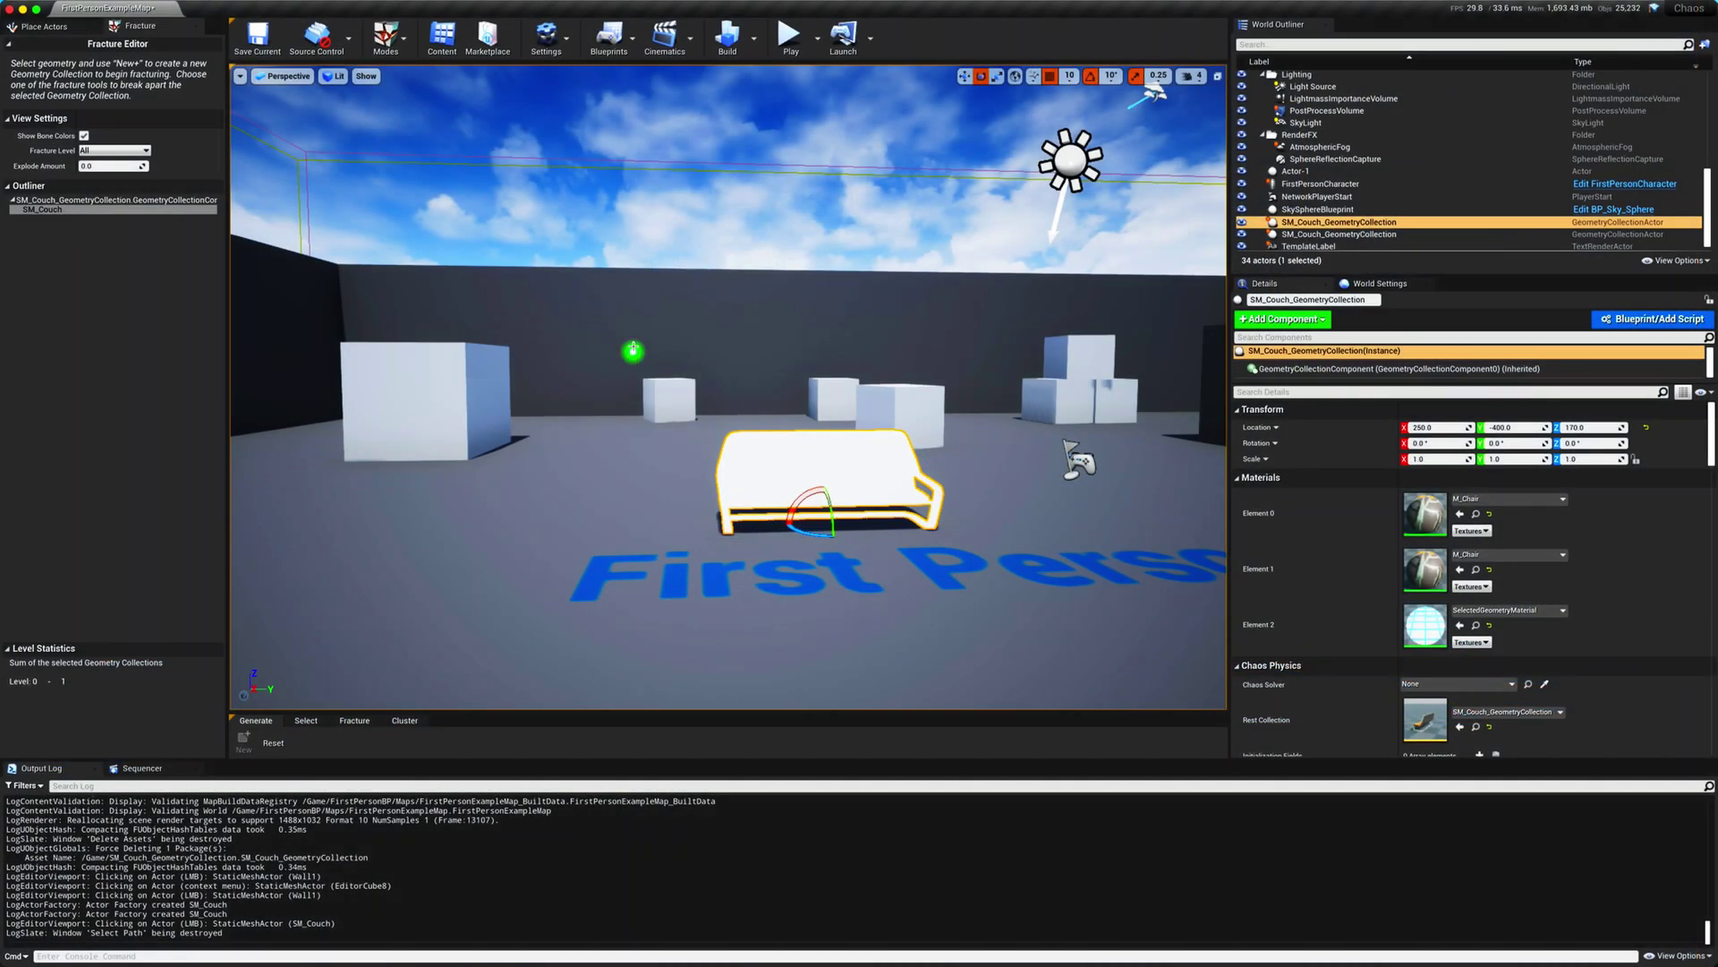
# - Return the Content Browser to the top Content folder and select the couch geometry collection in the level
pyautogui.click(442, 35)
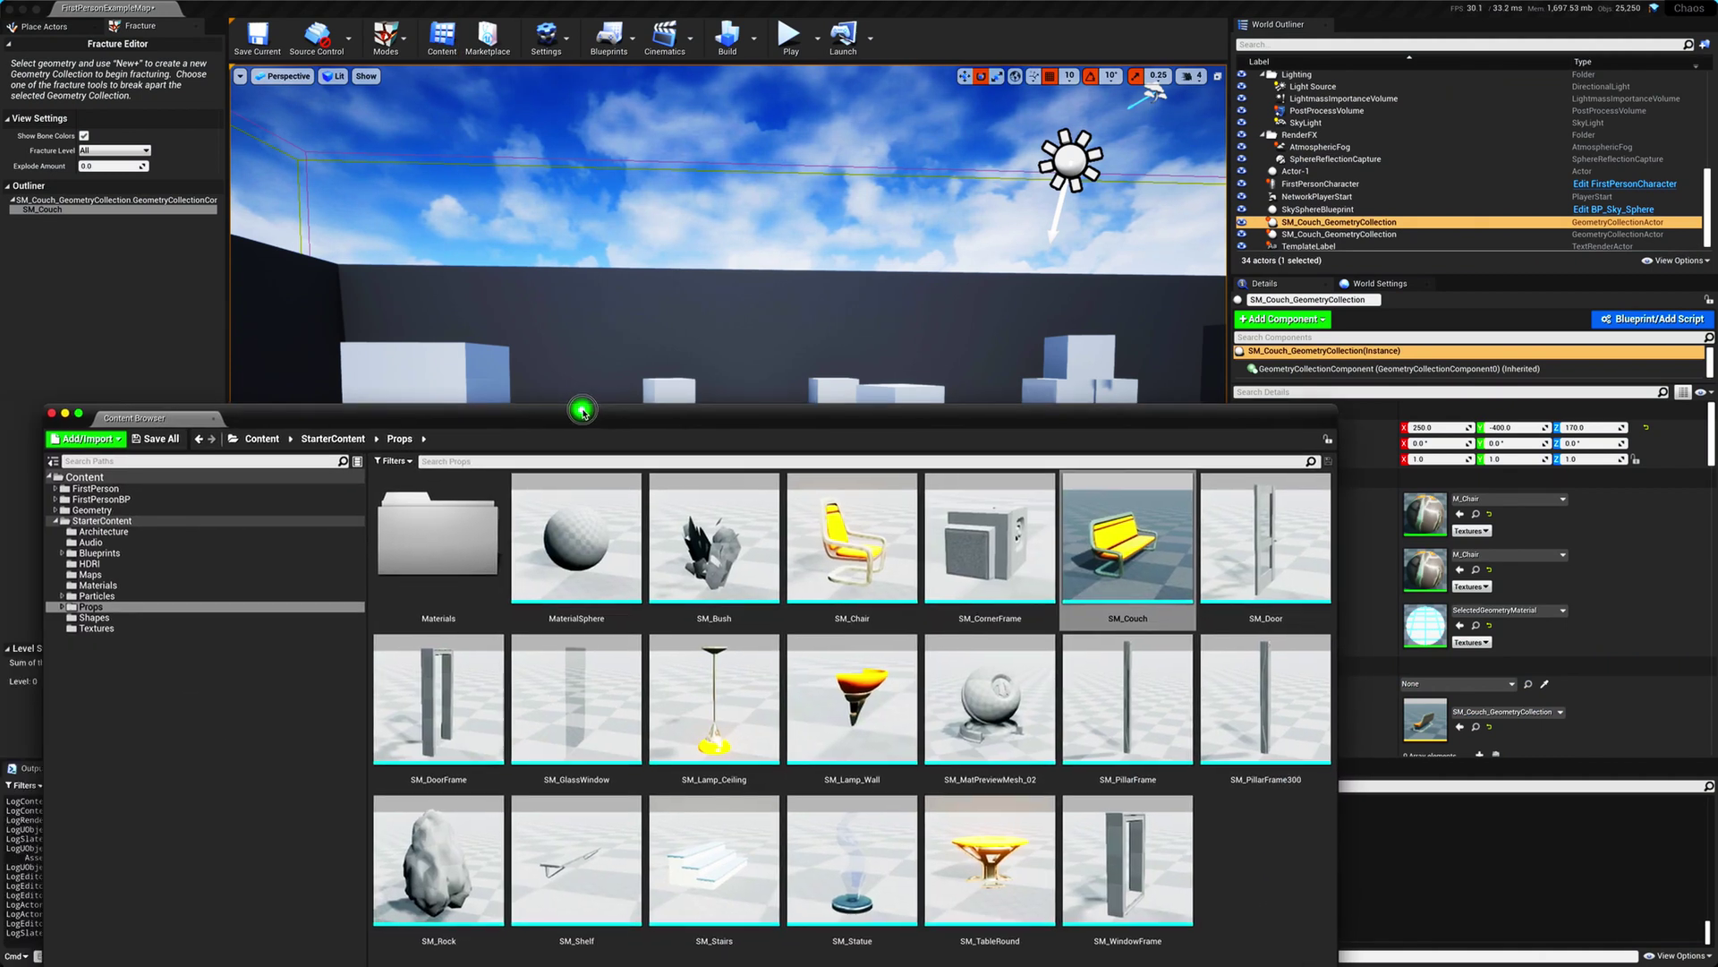
pyautogui.click(259, 438)
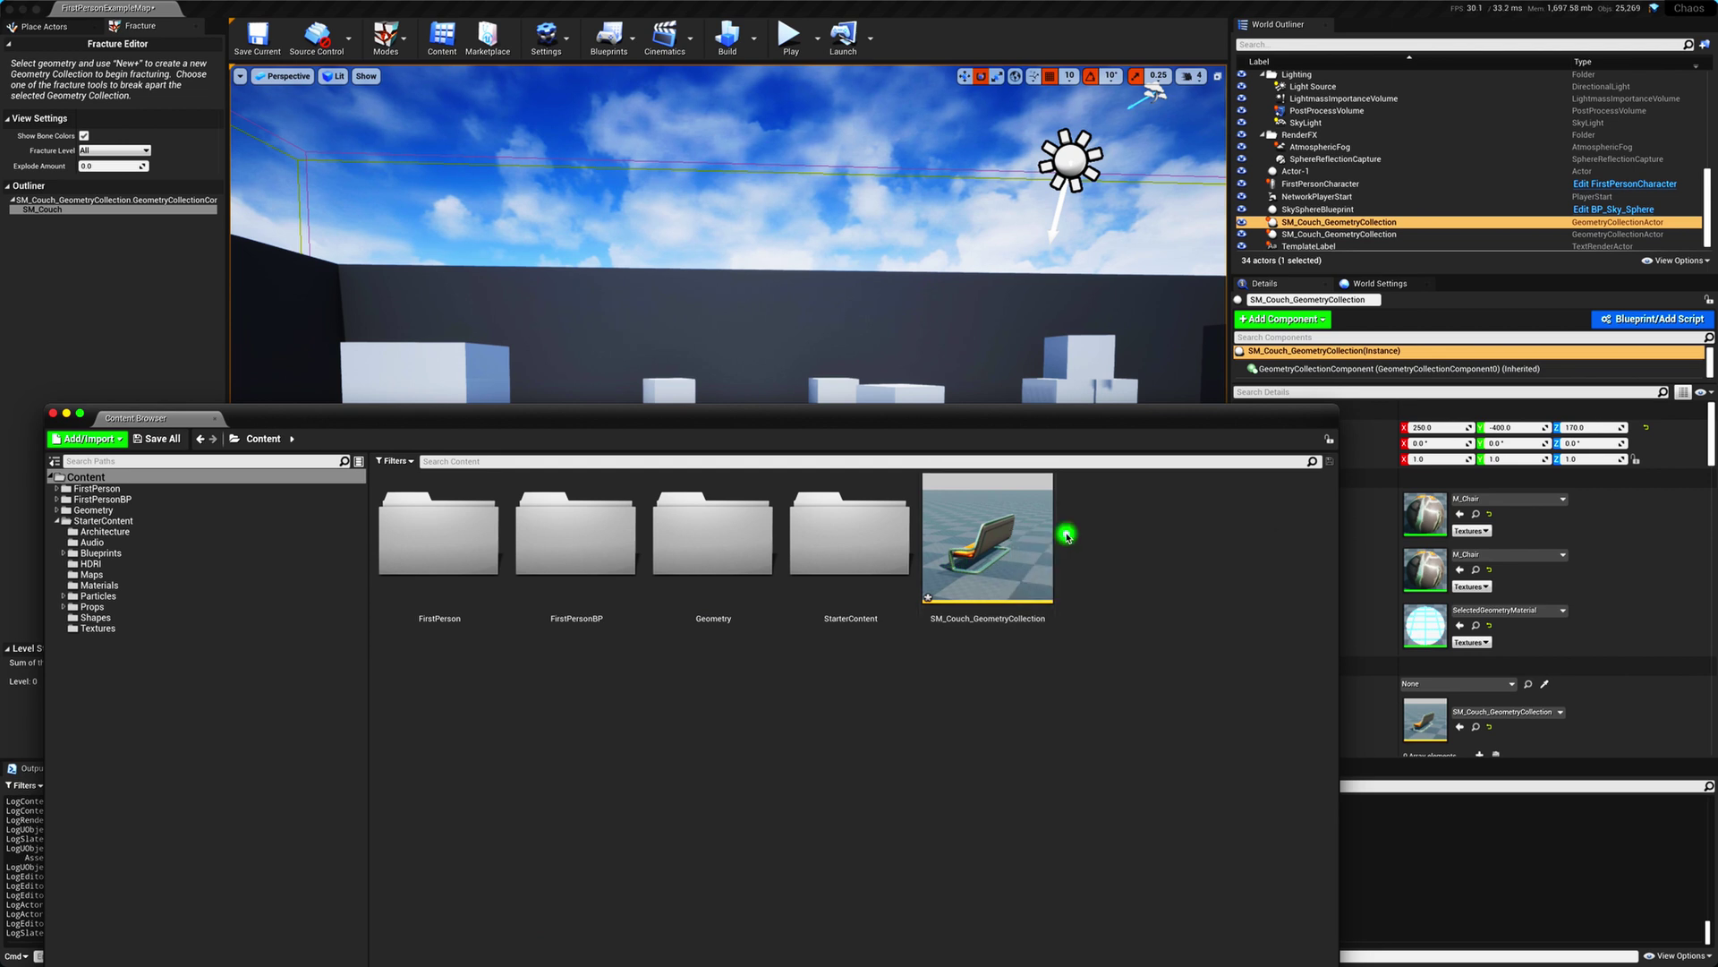
pyautogui.moveTo(808, 419); pyautogui.dragTo(814, 637)
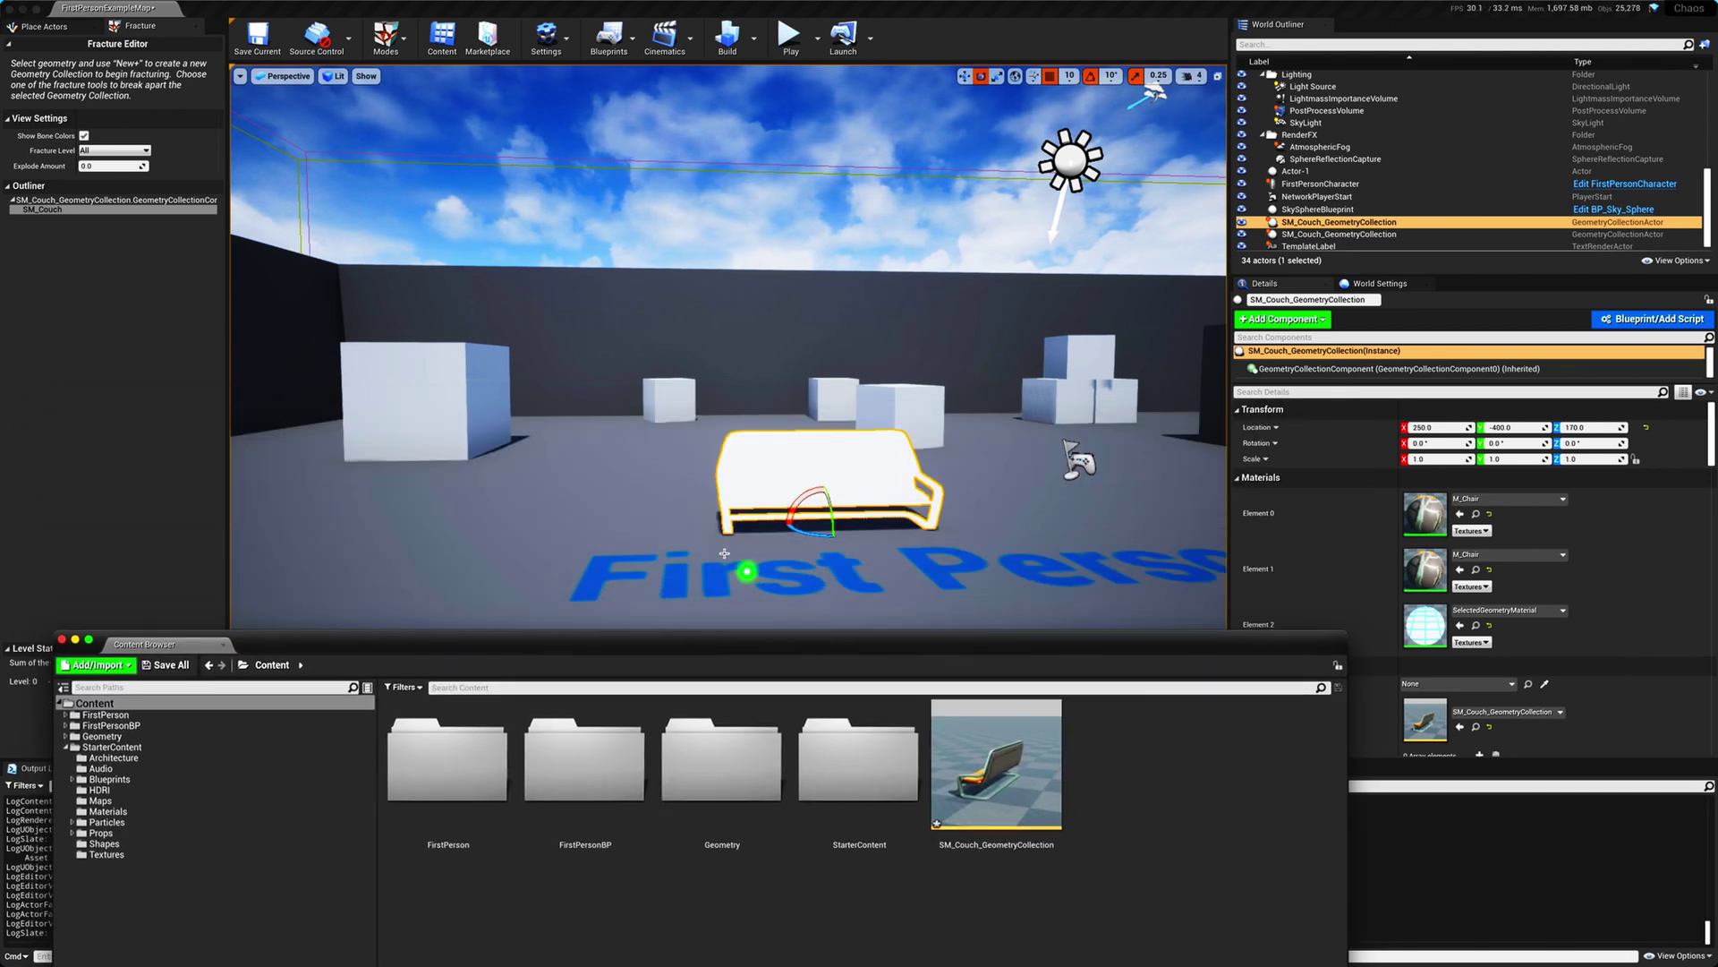
pyautogui.click(701, 518)
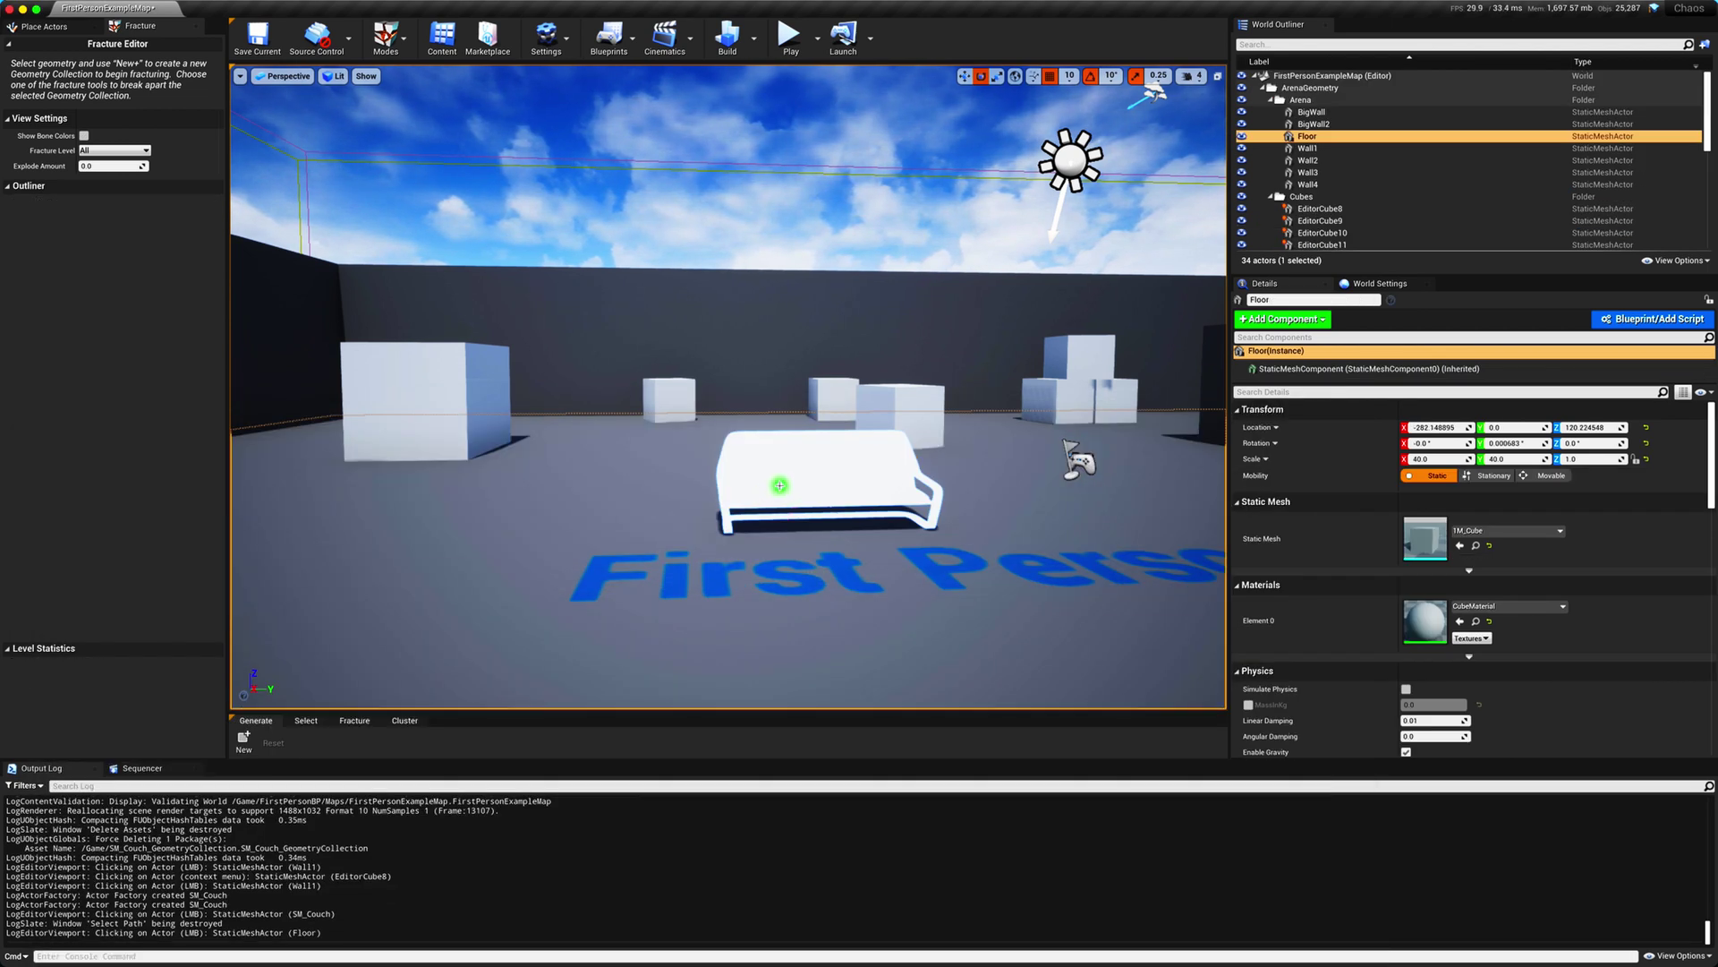
pyautogui.click(810, 481)
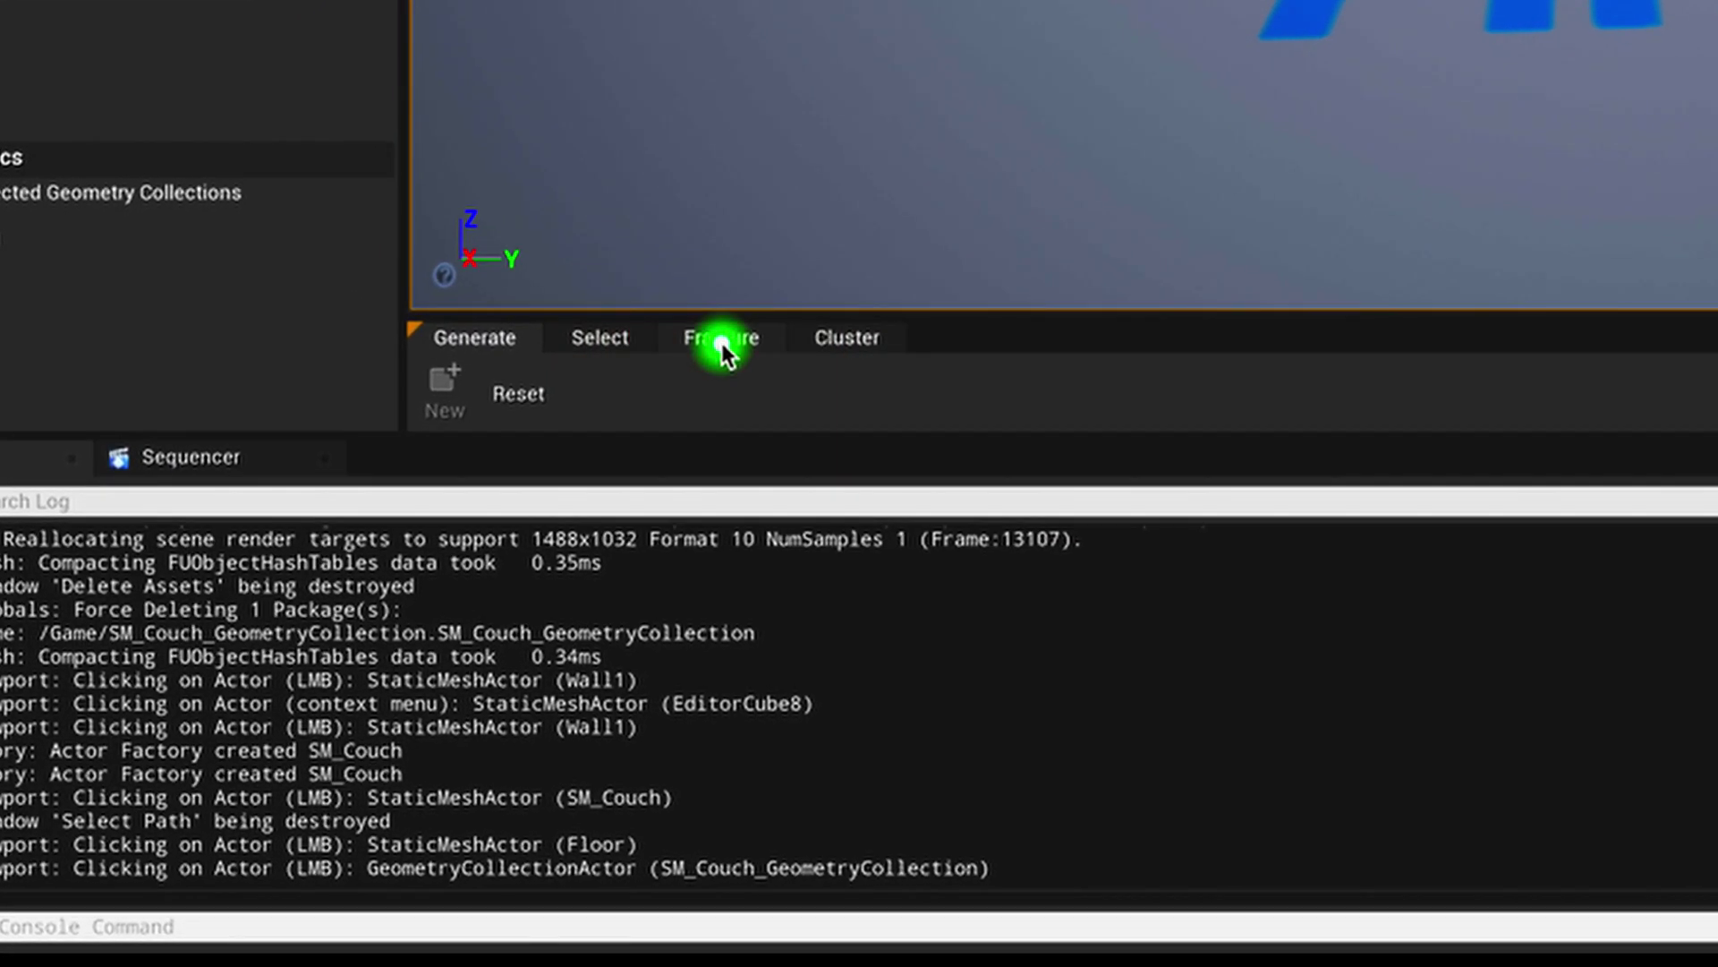
# - Fracture the couch with Uniform Voronoi, 20 minimum and maximum sites, producing pieces SM_Couch_0–17
pyautogui.click(722, 340)
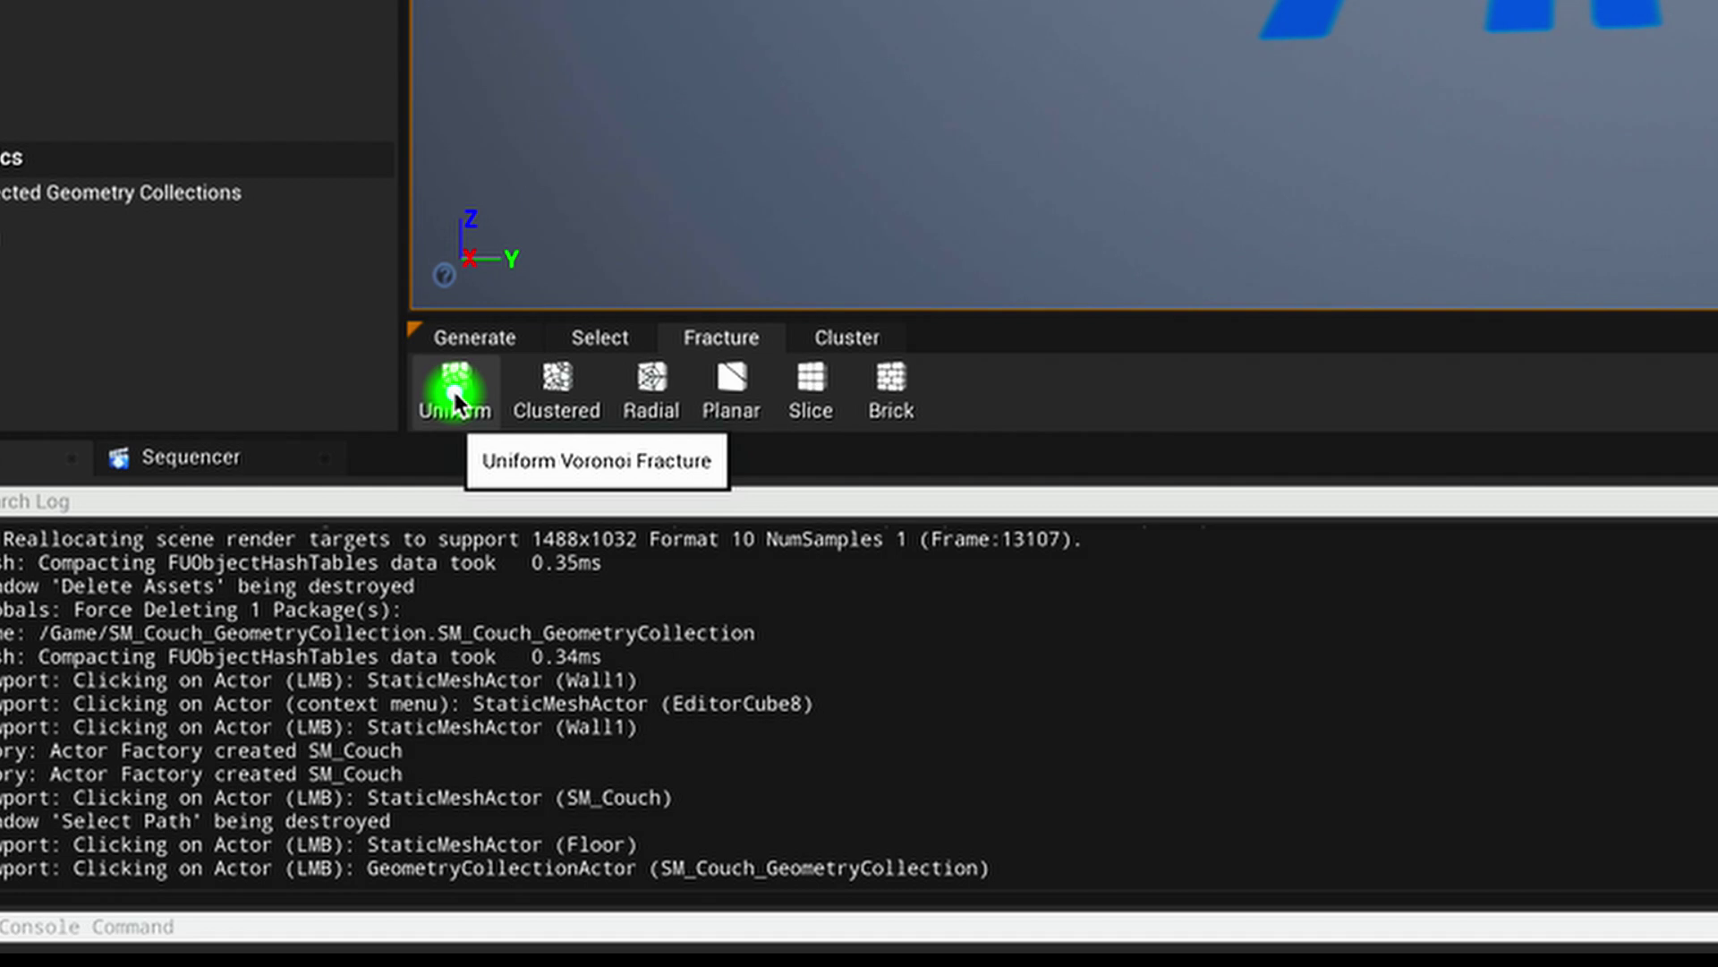
pyautogui.click(453, 391)
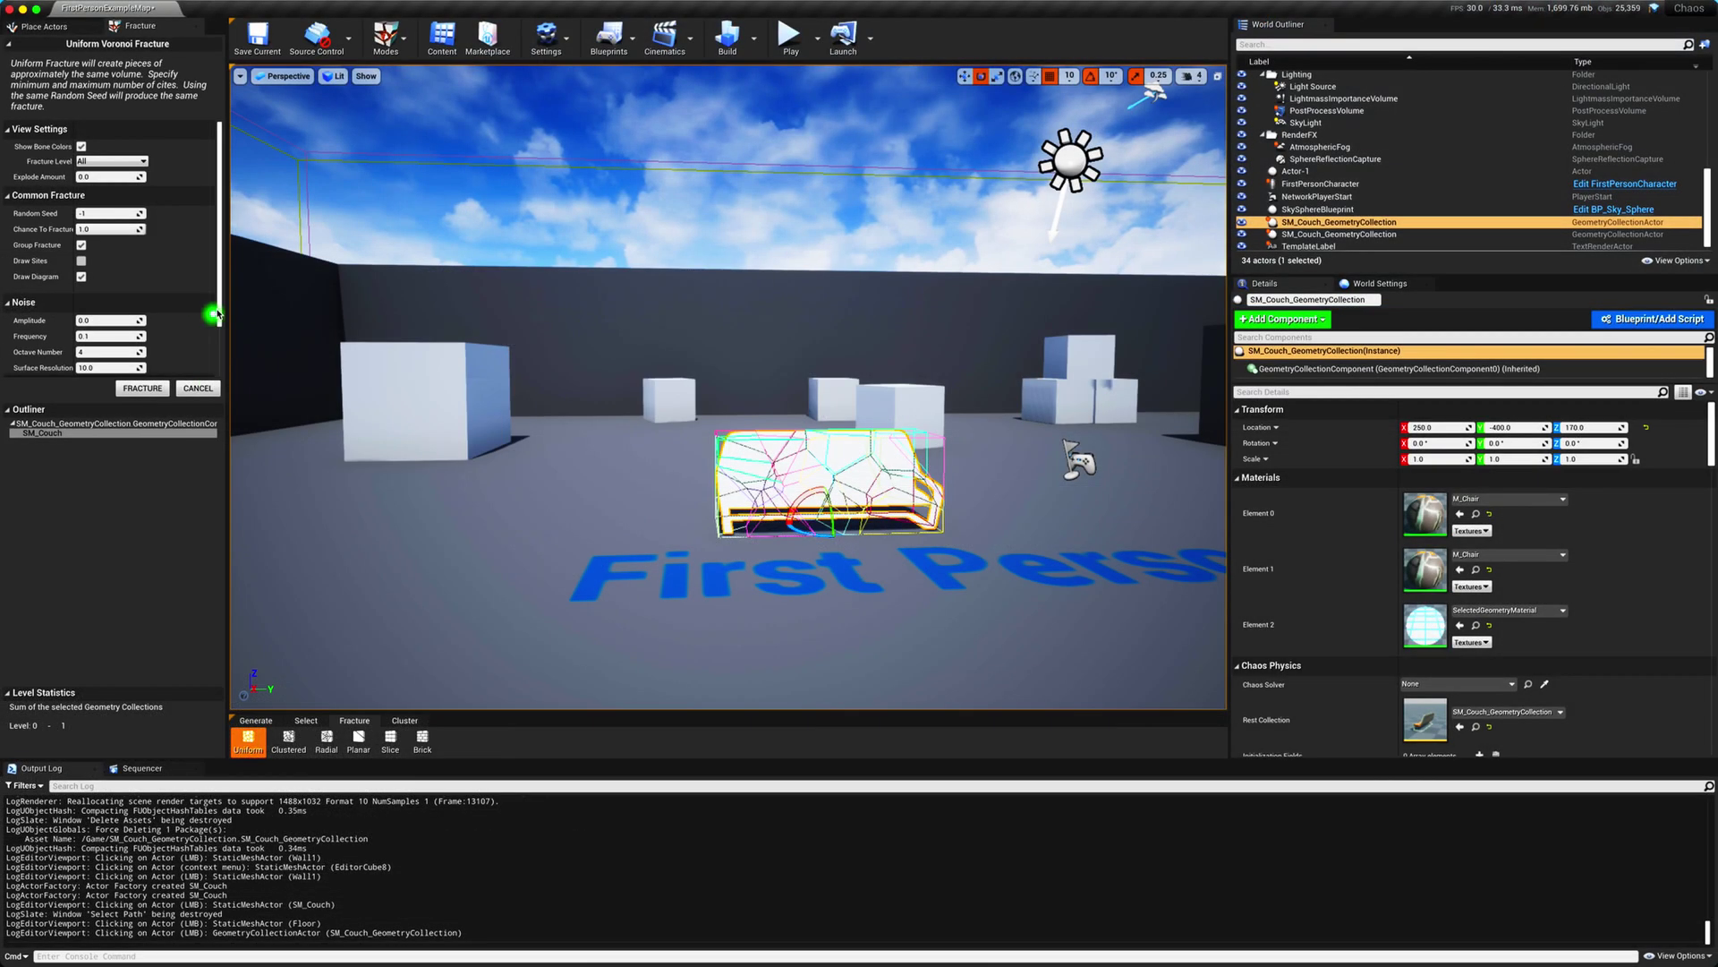
pyautogui.scroll(-2, 101, 287)
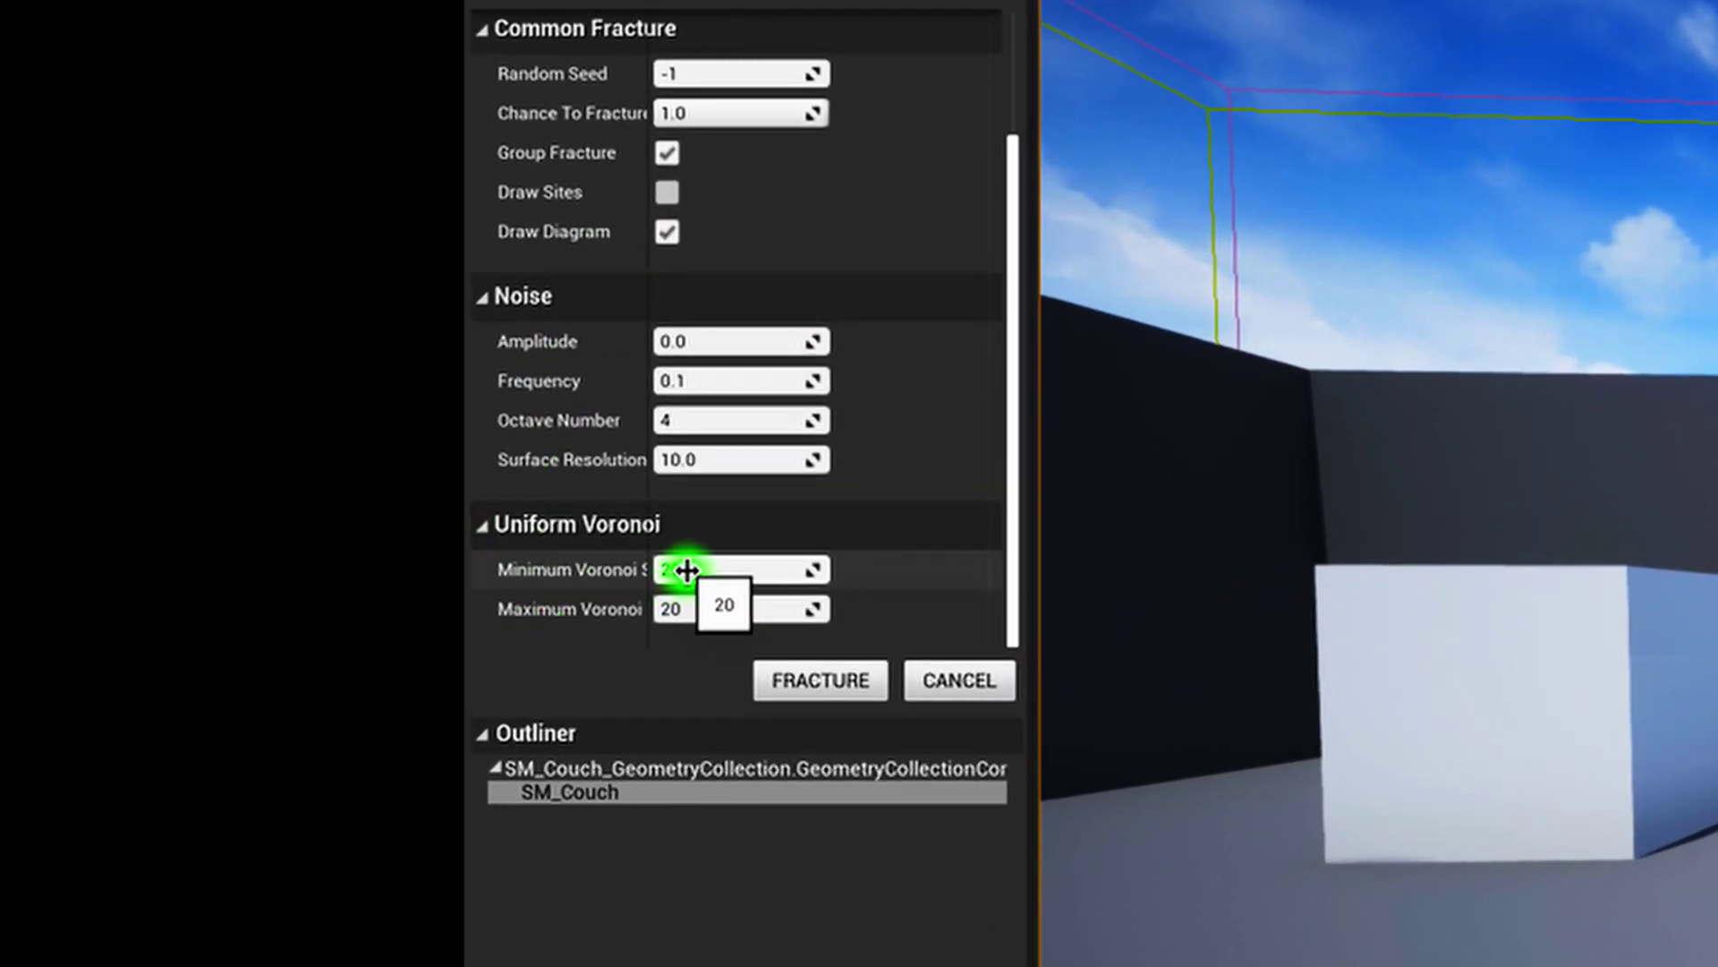
pyautogui.click(688, 570)
pyautogui.click(700, 607)
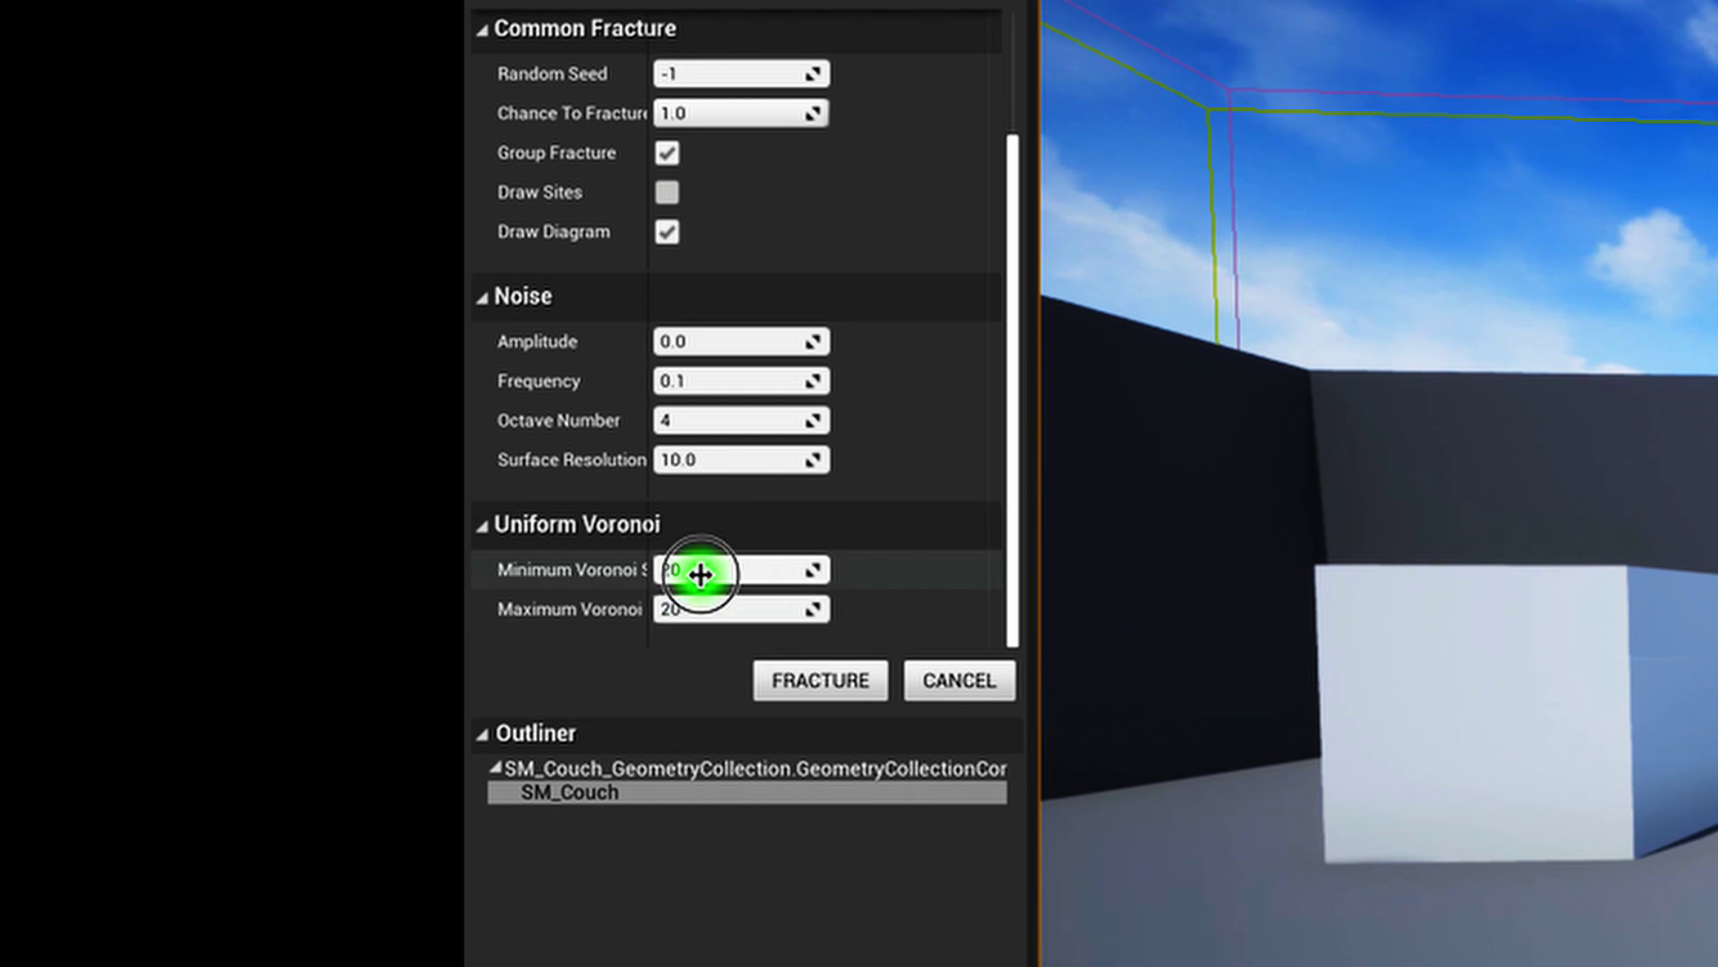
pyautogui.click(699, 574)
pyautogui.click(697, 613)
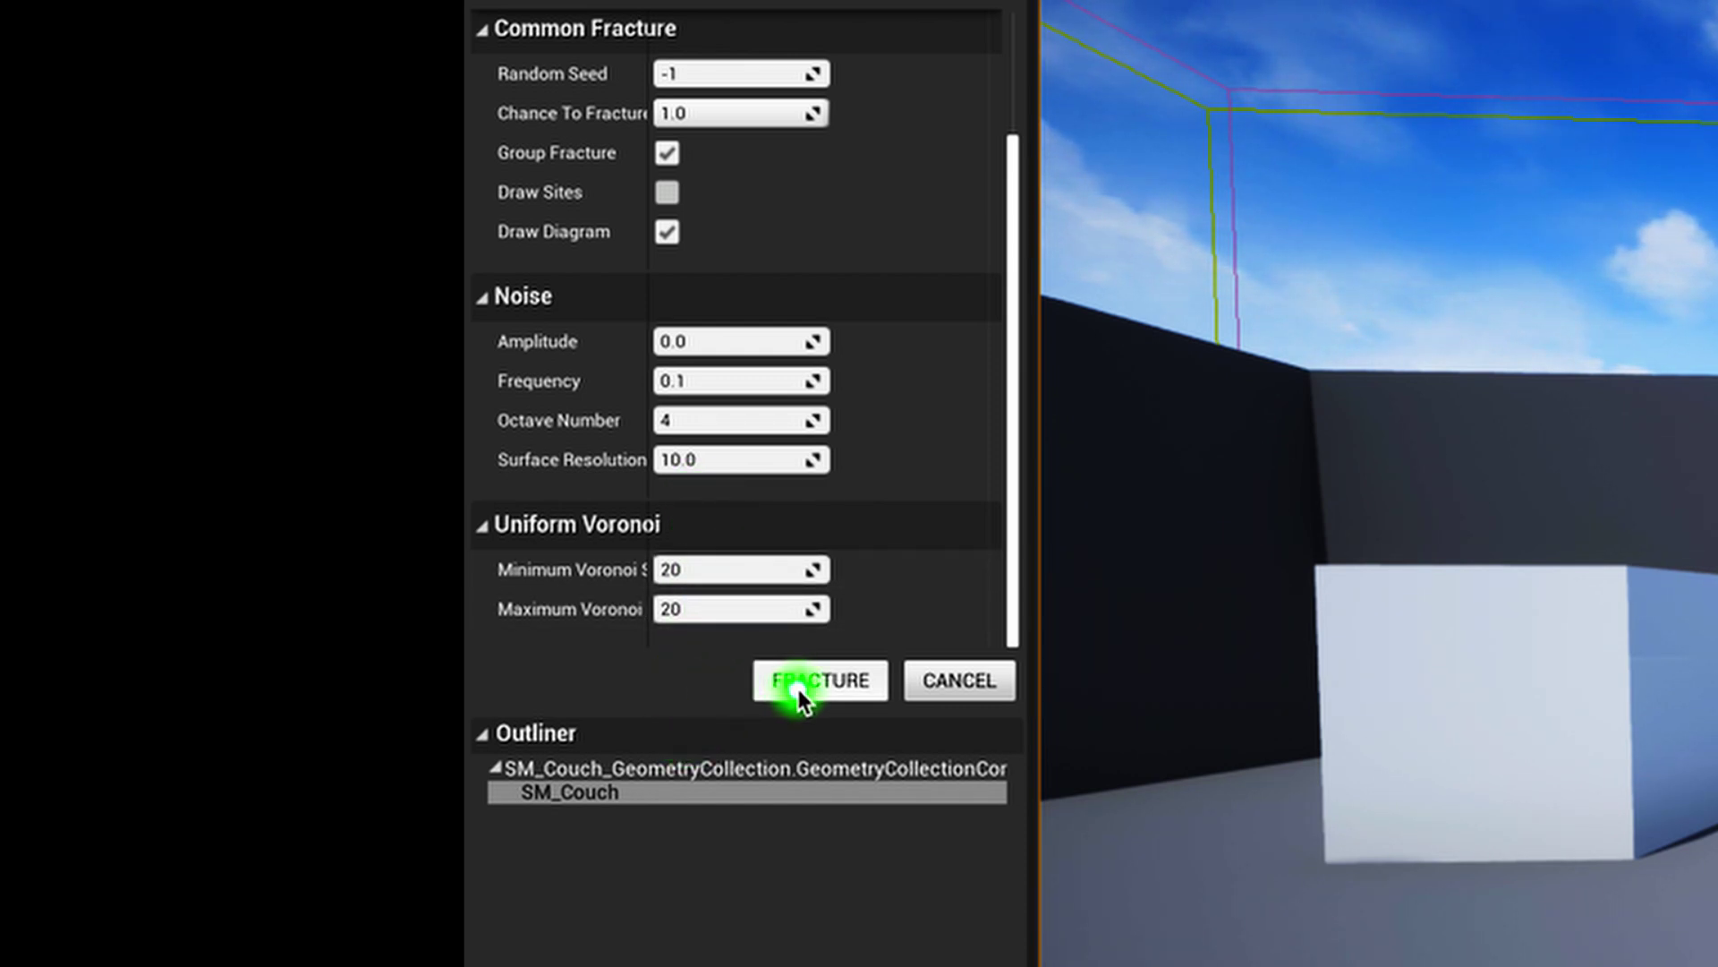
pyautogui.click(843, 682)
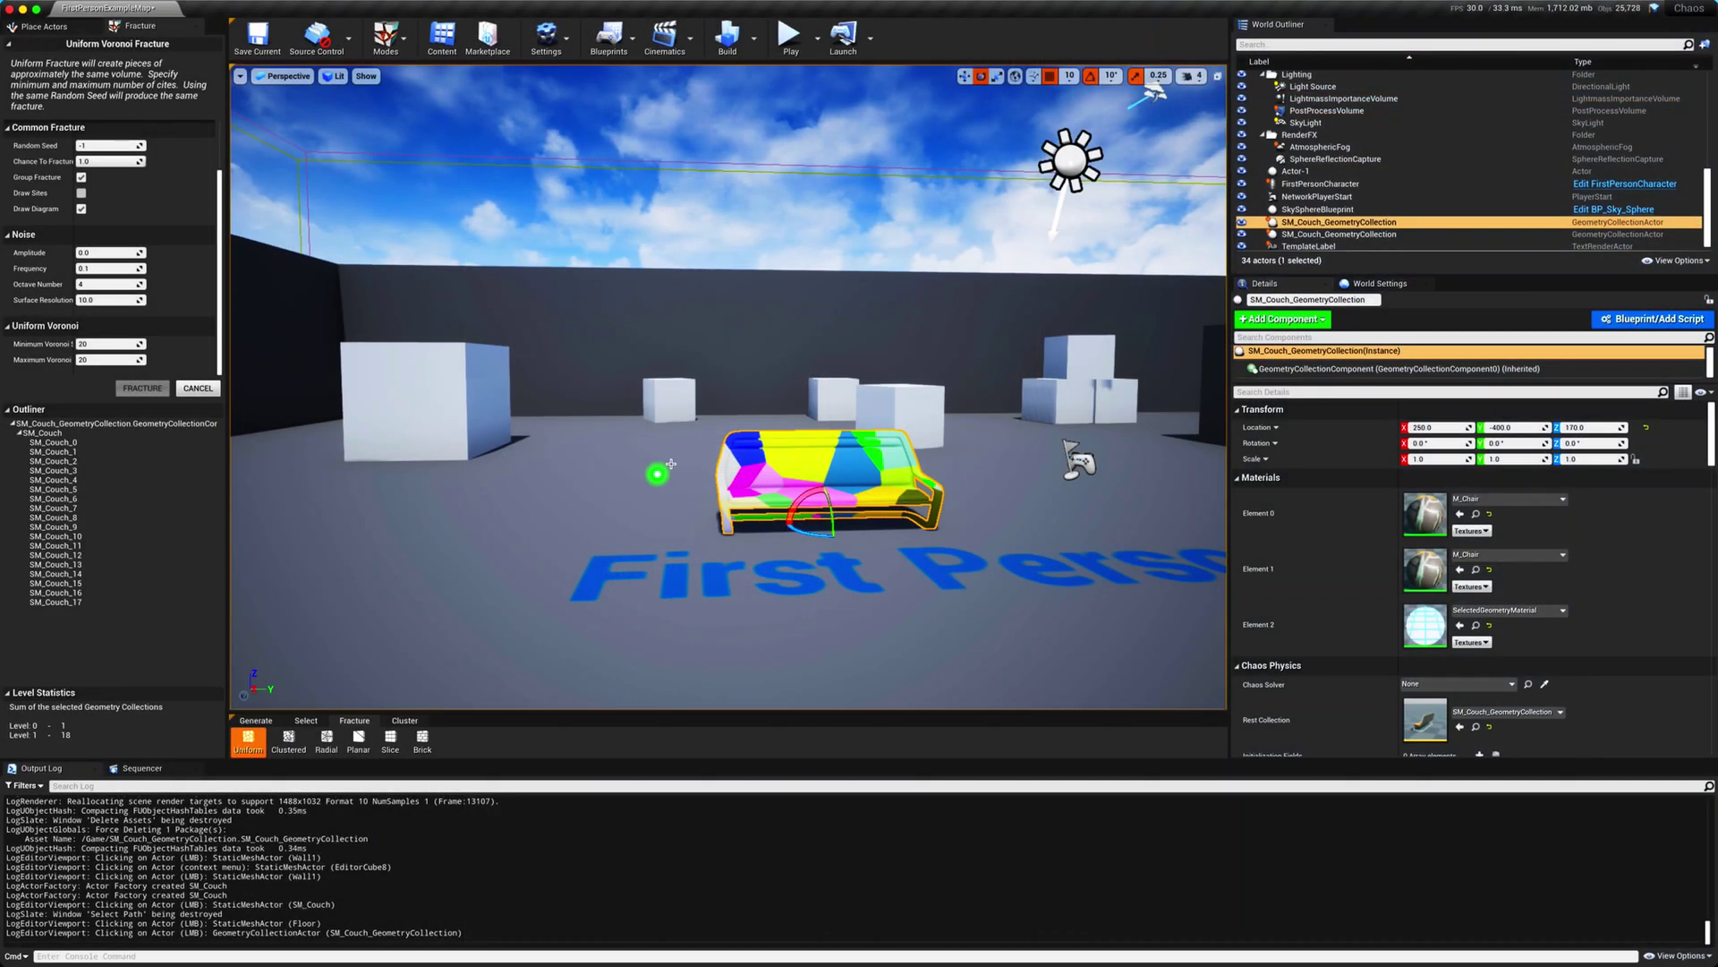
pyautogui.scroll(2, 159, 276)
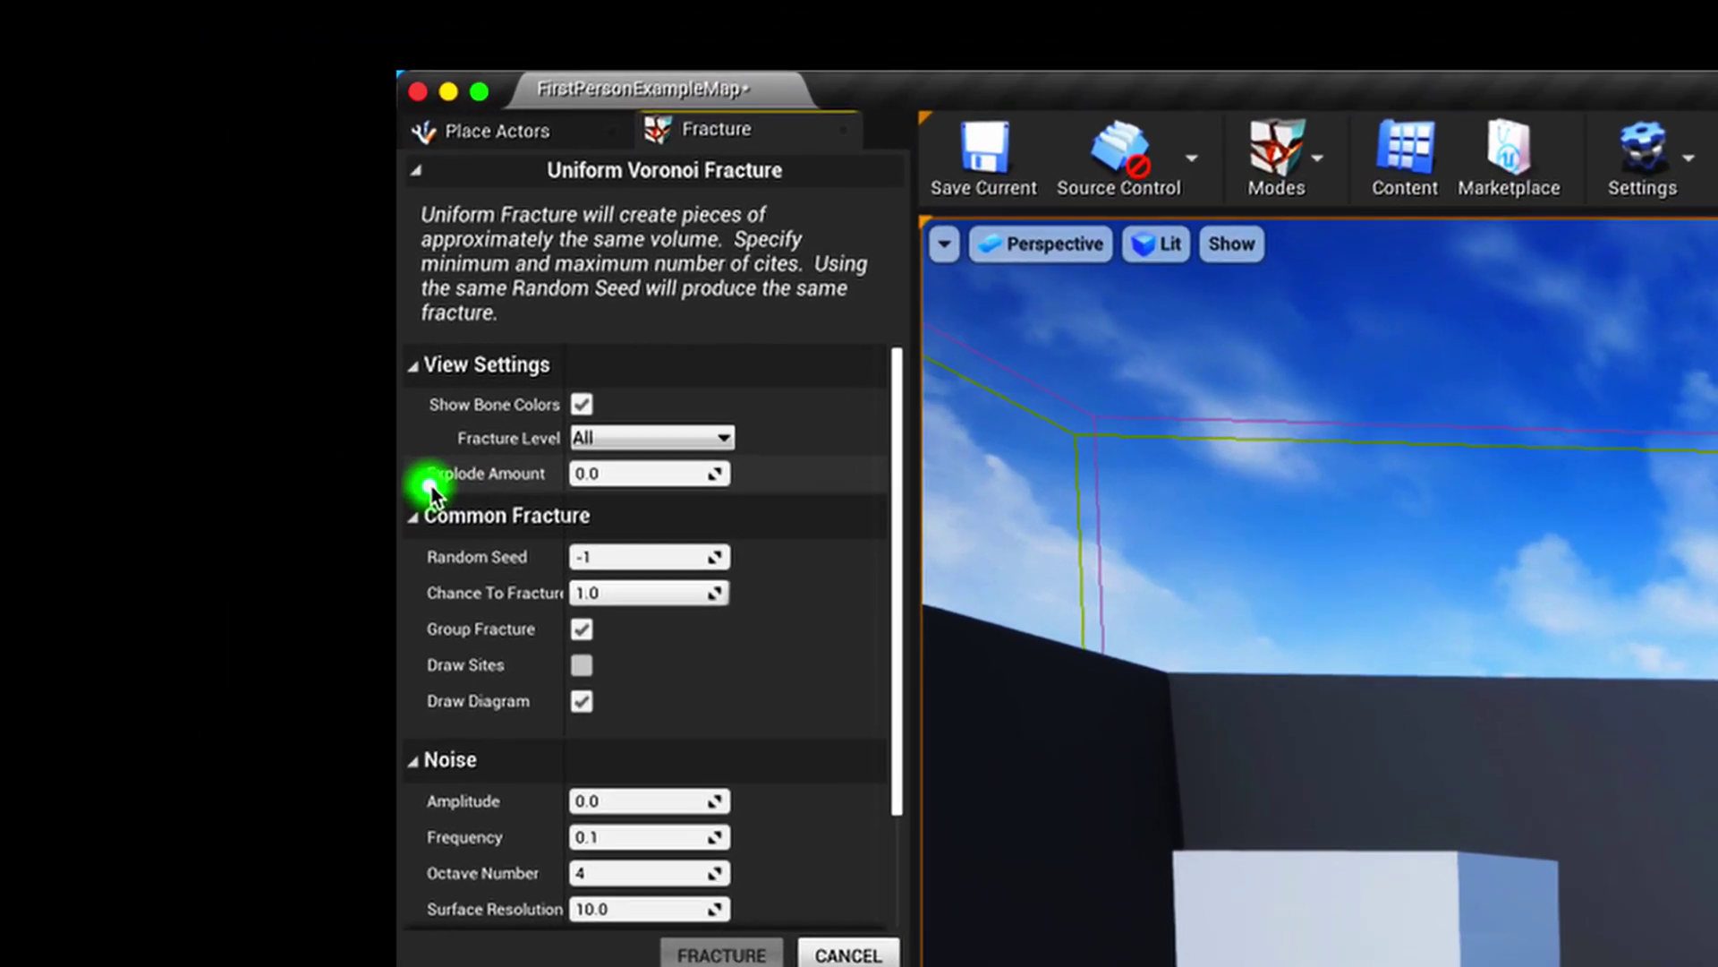
pyautogui.moveTo(601, 472); pyautogui.dragTo(609, 472)
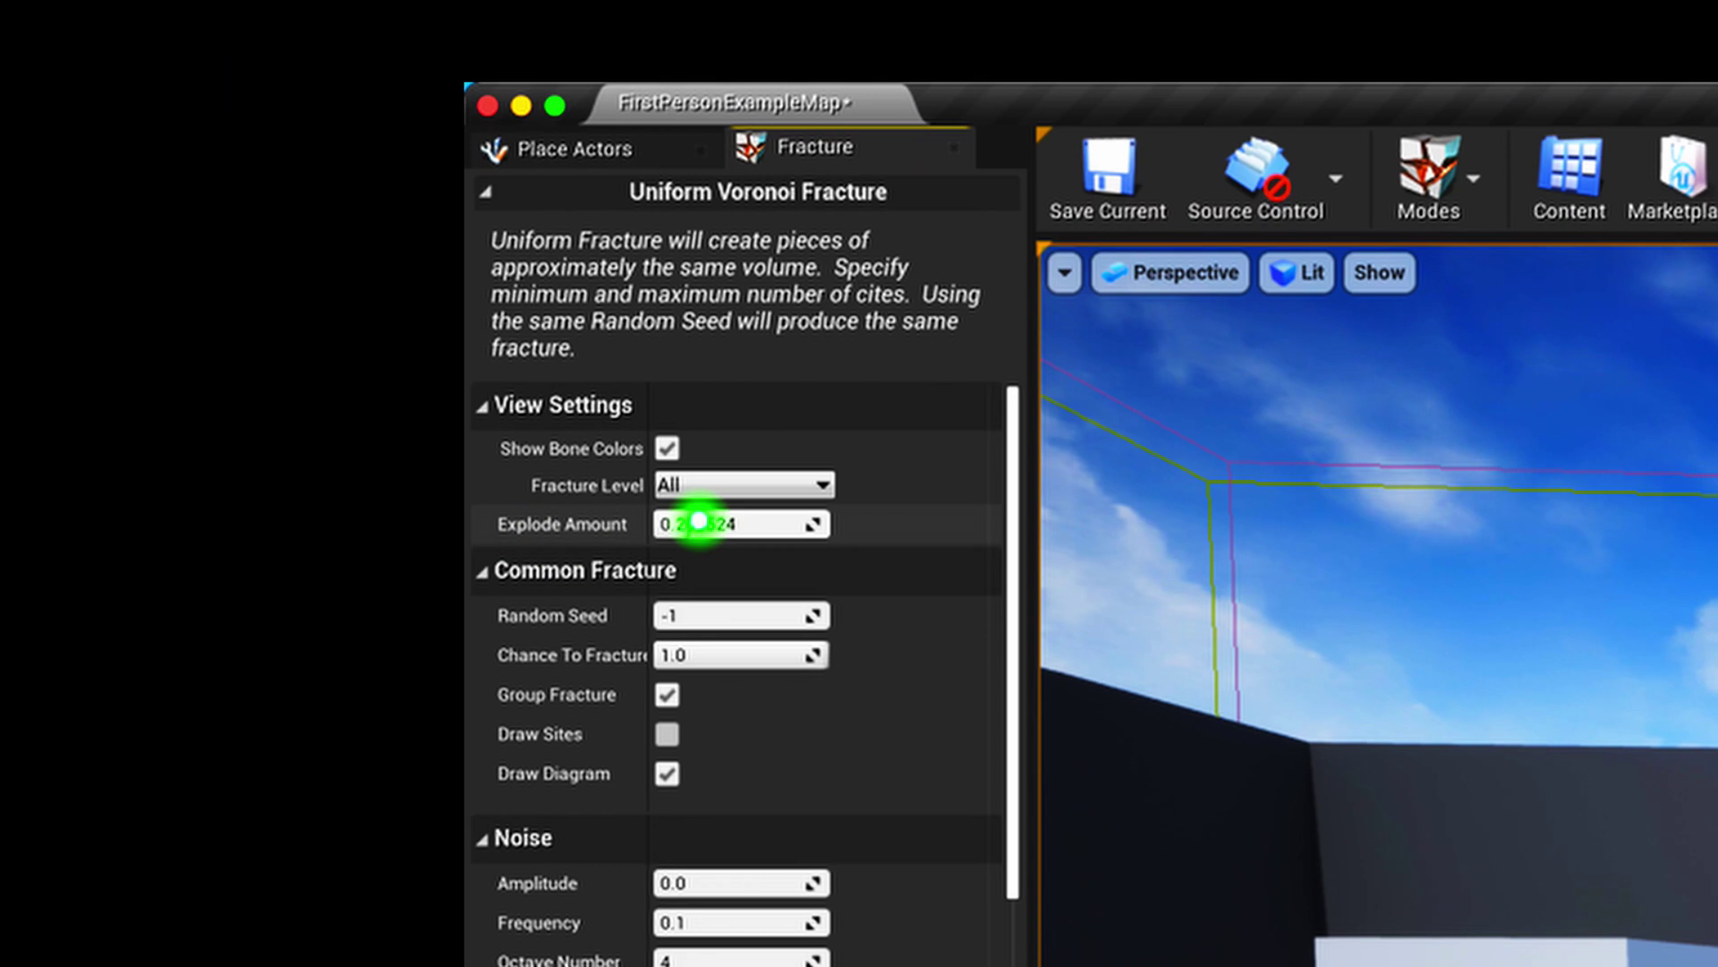
pyautogui.moveTo(699, 521); pyautogui.dragTo(91, 176)
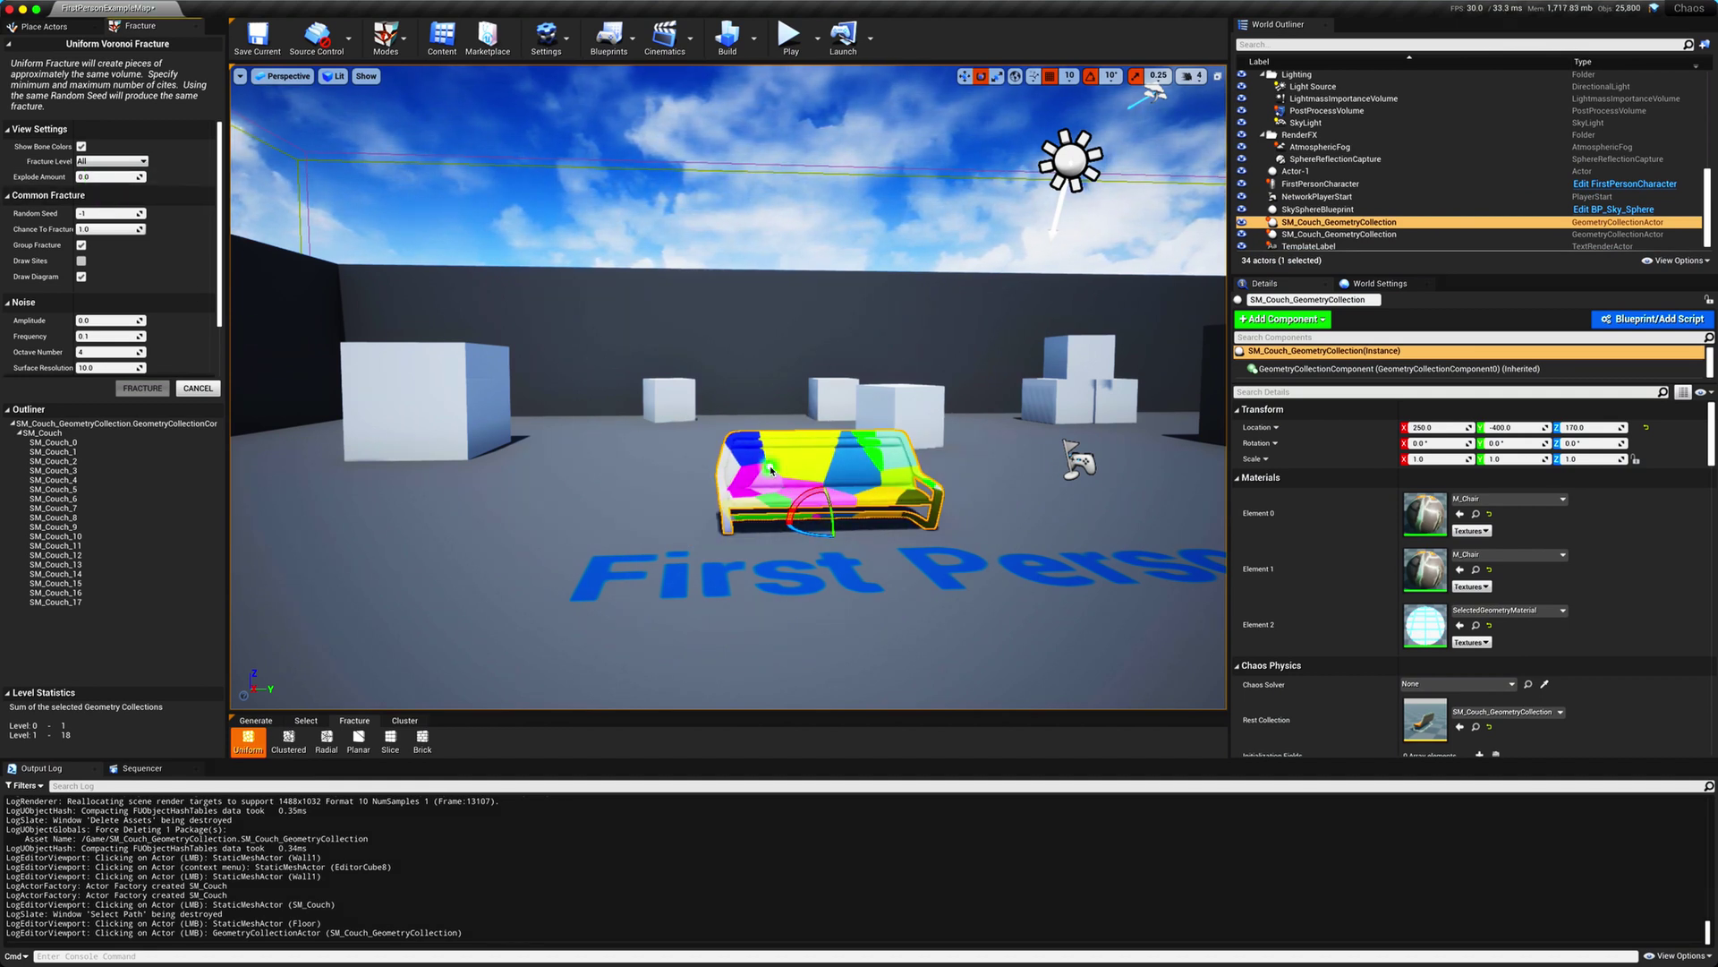
pyautogui.click(787, 41)
pyautogui.click(694, 395)
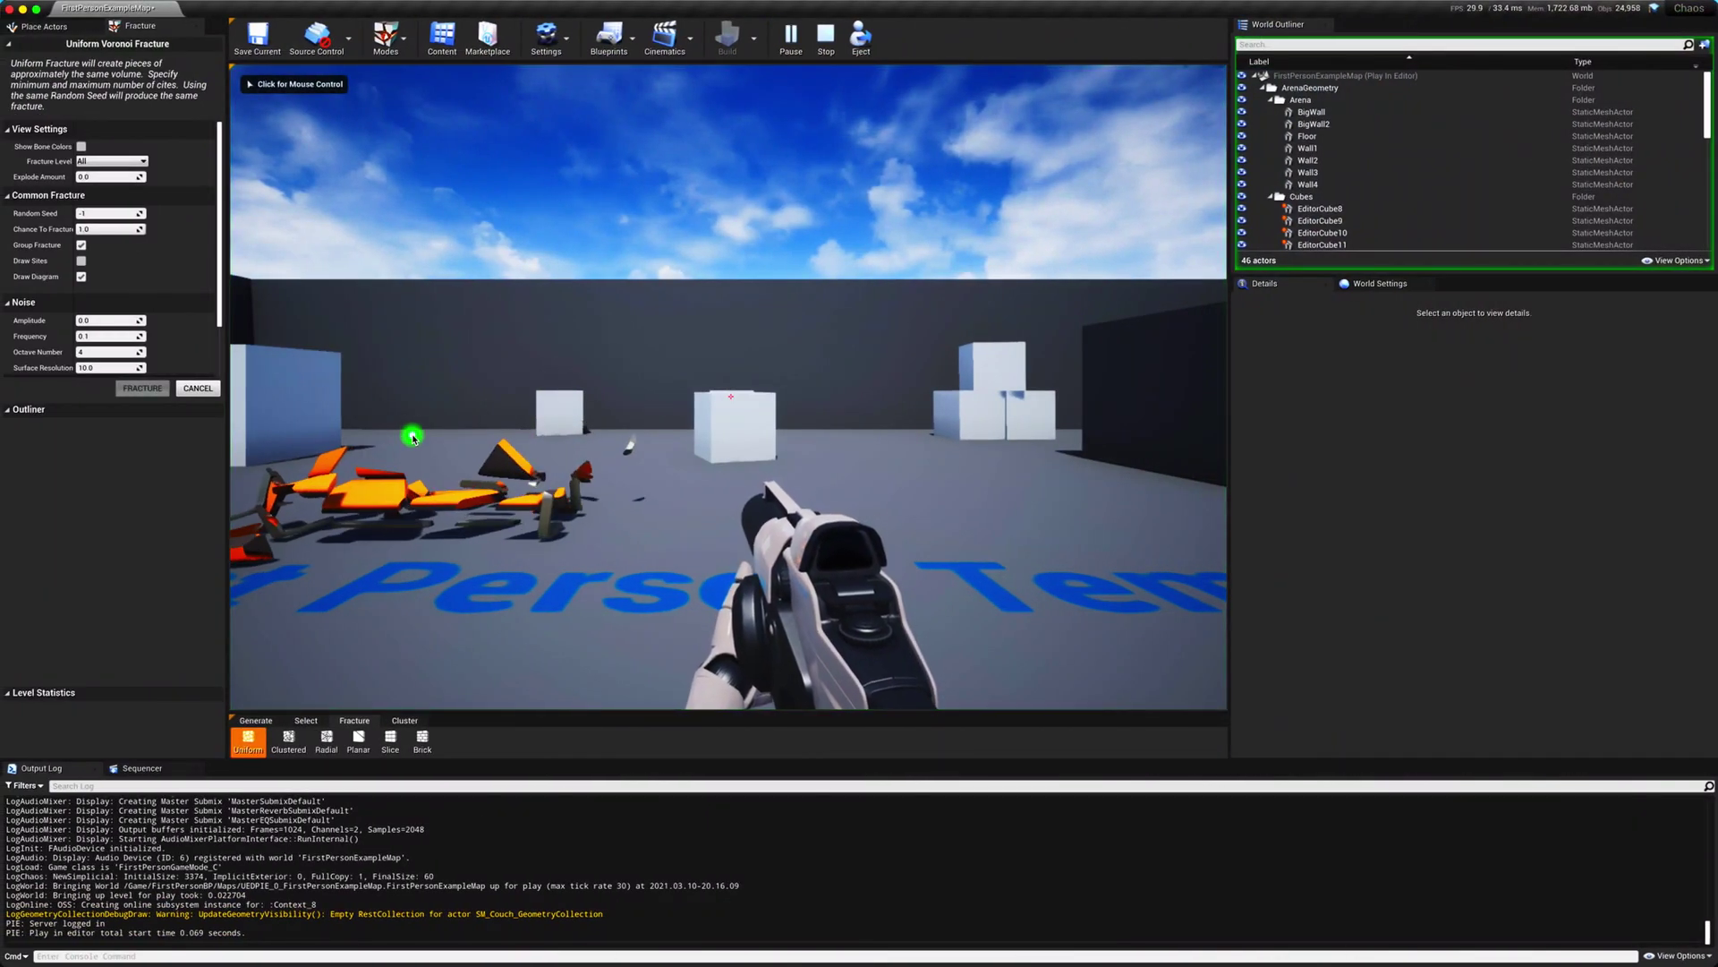
pyautogui.press('w')
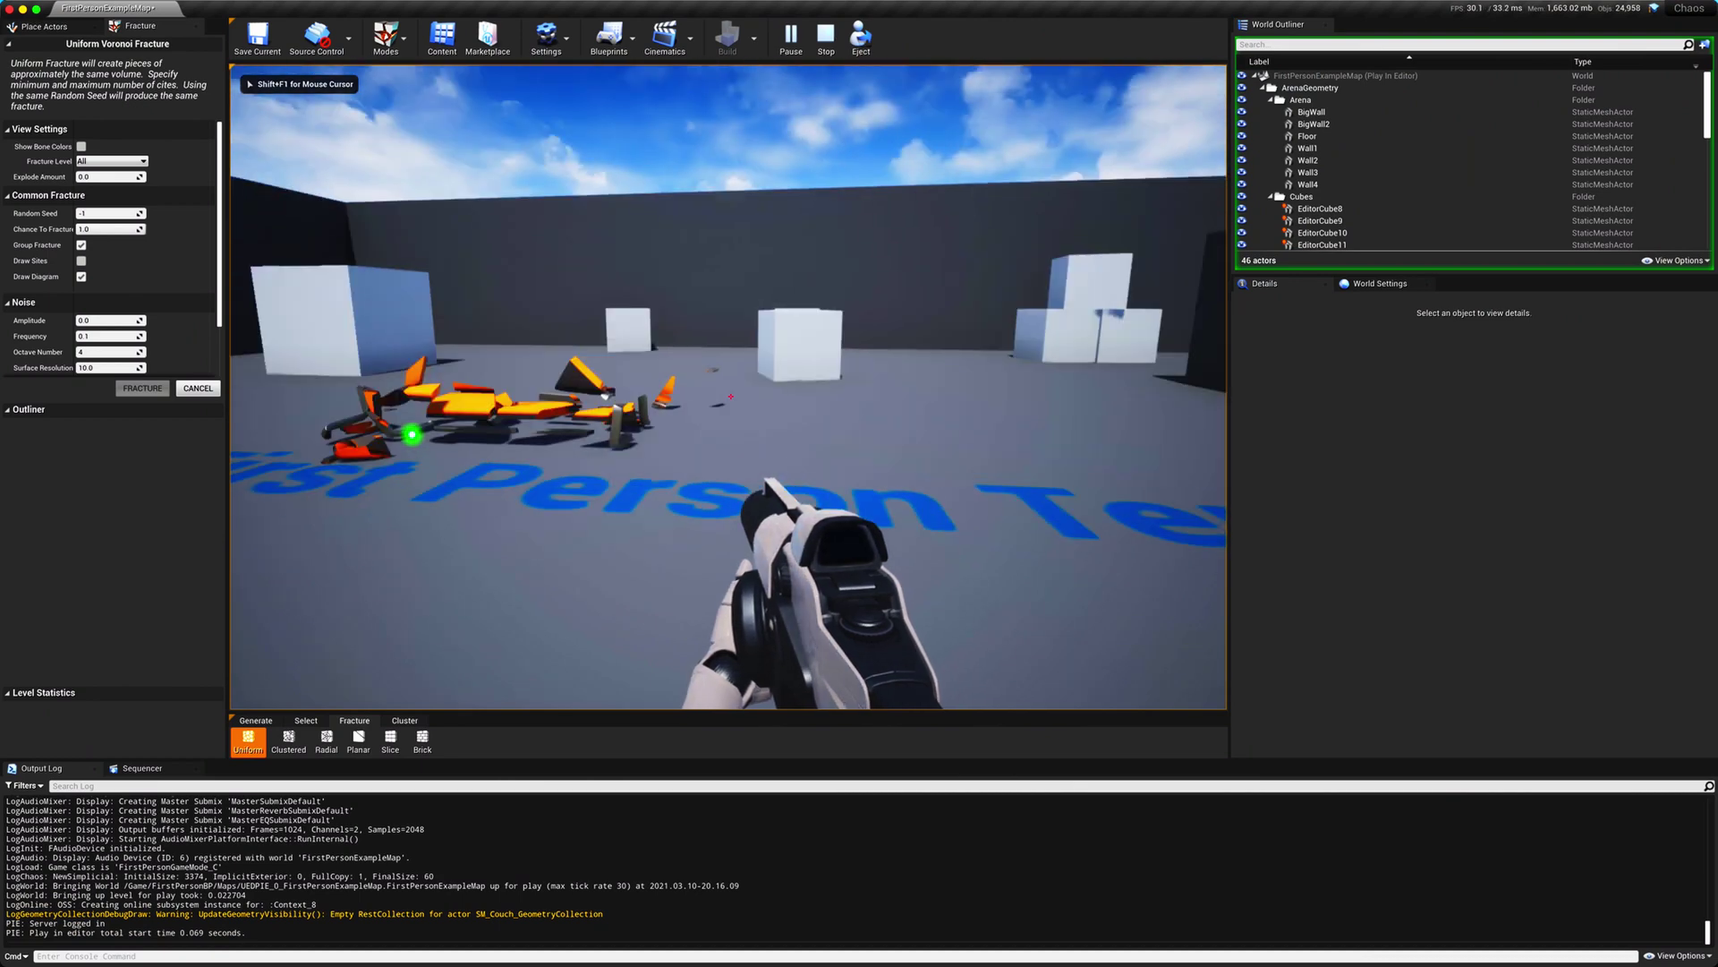
pyautogui.press('Escape')
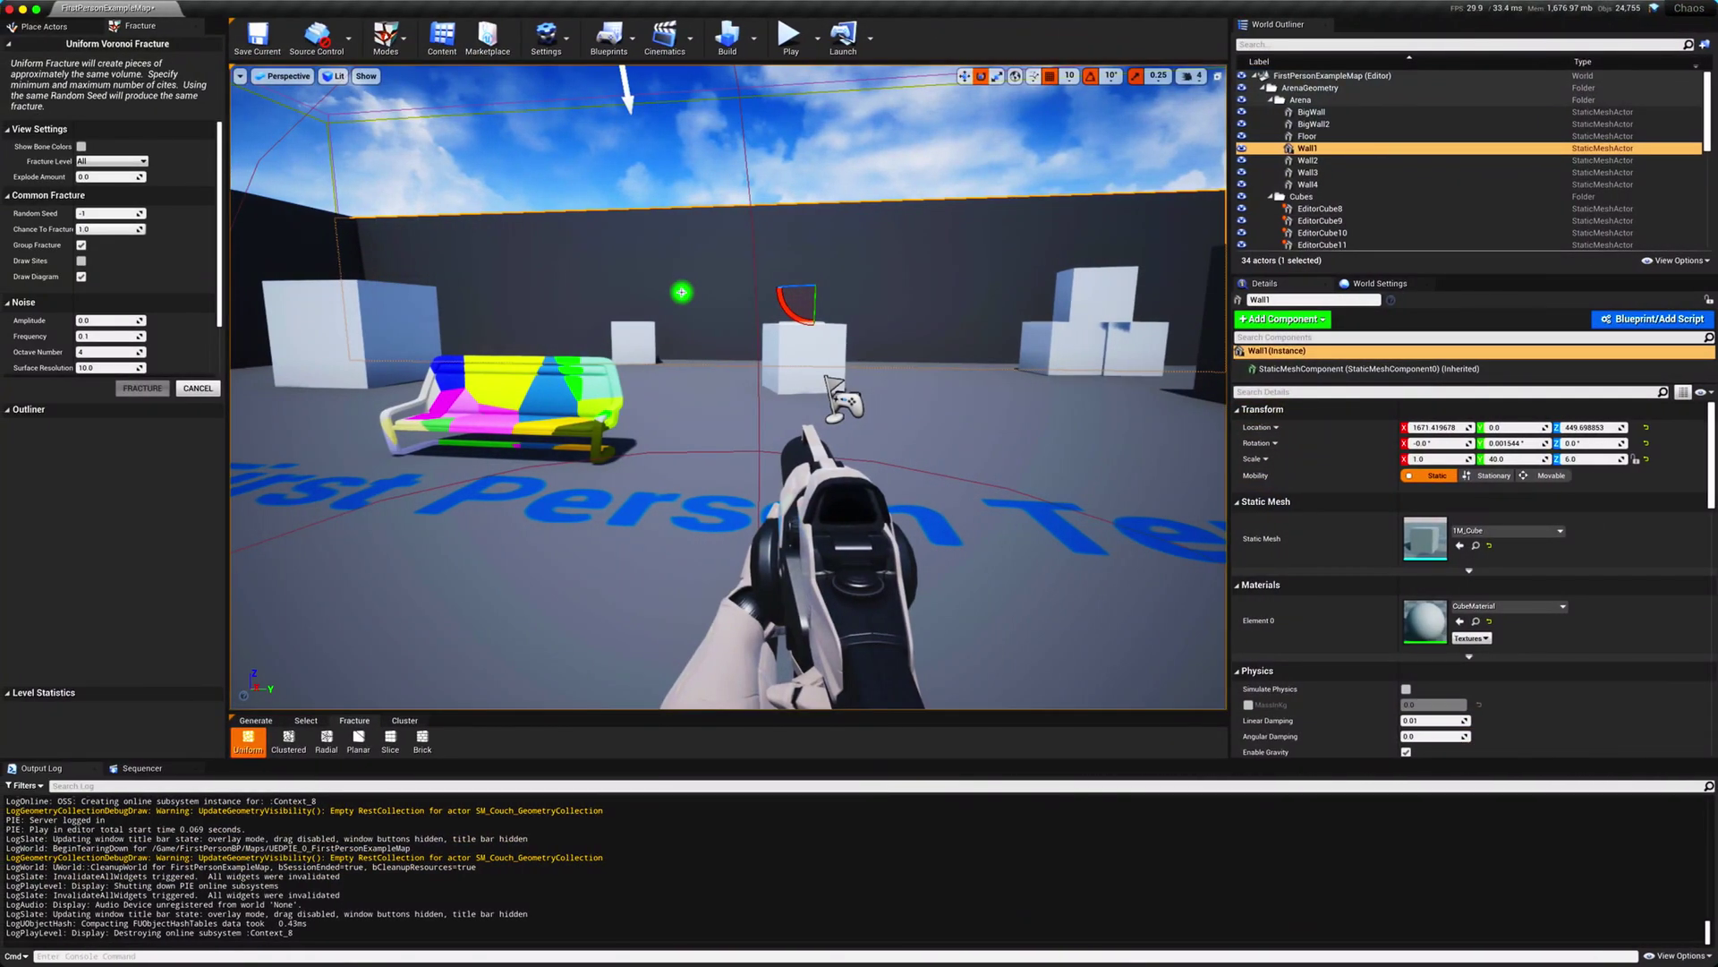
pyautogui.click(788, 36)
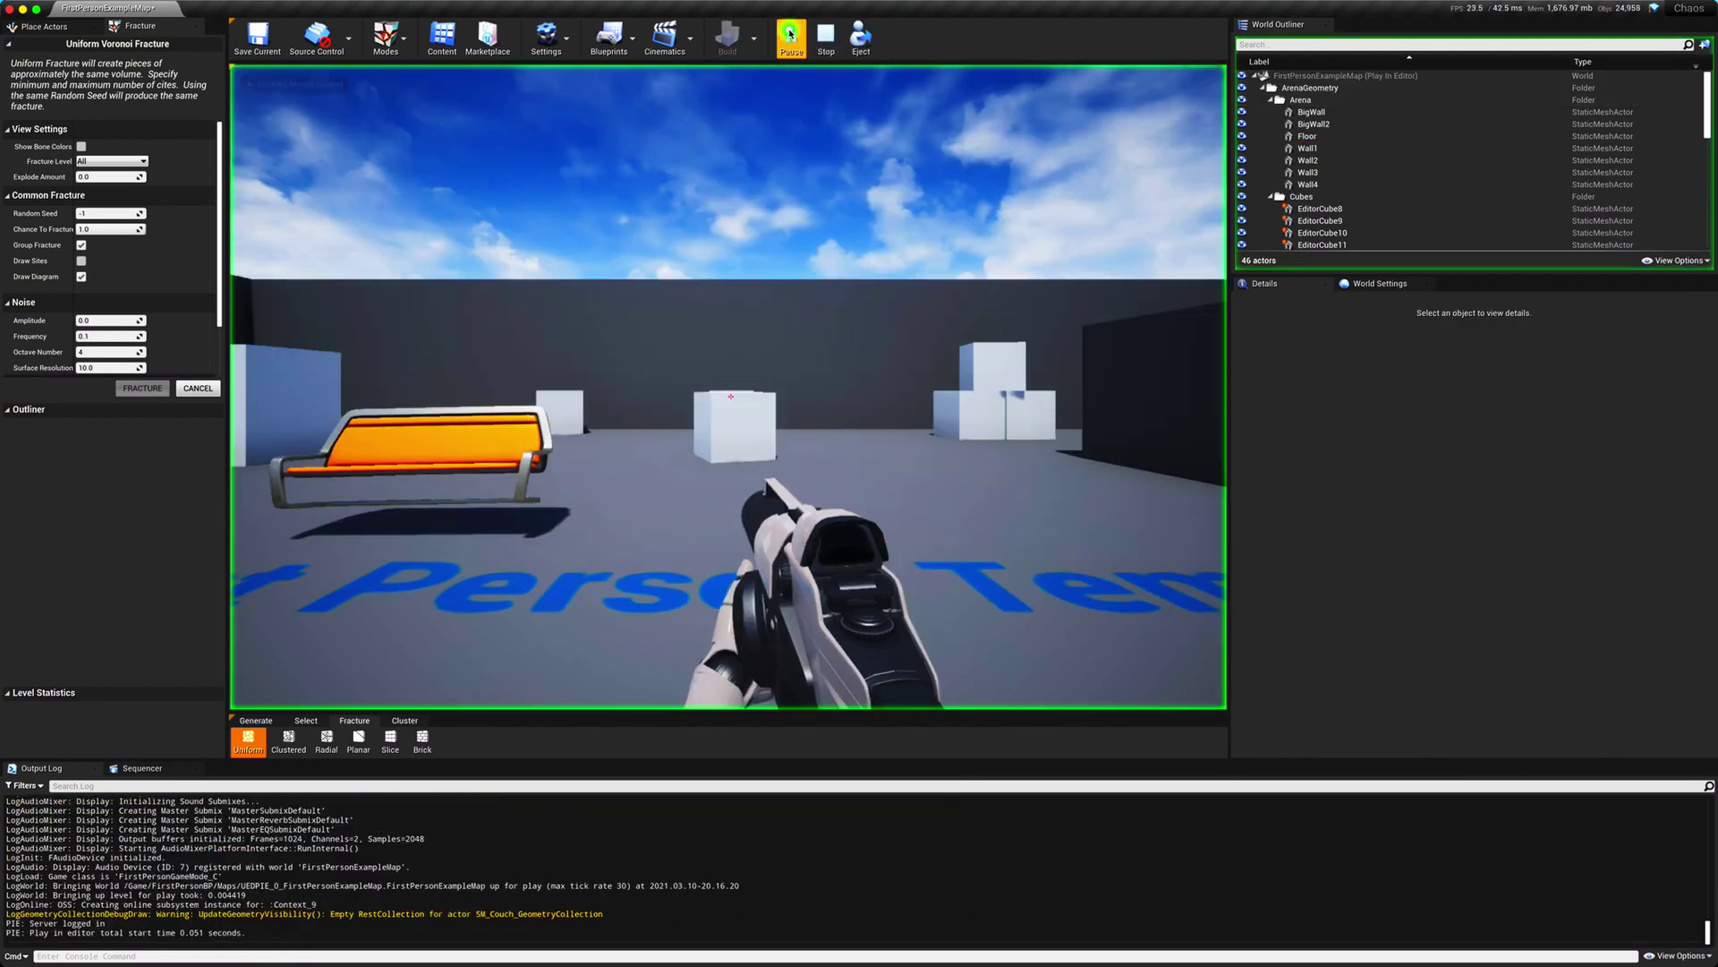
pyautogui.click(515, 456)
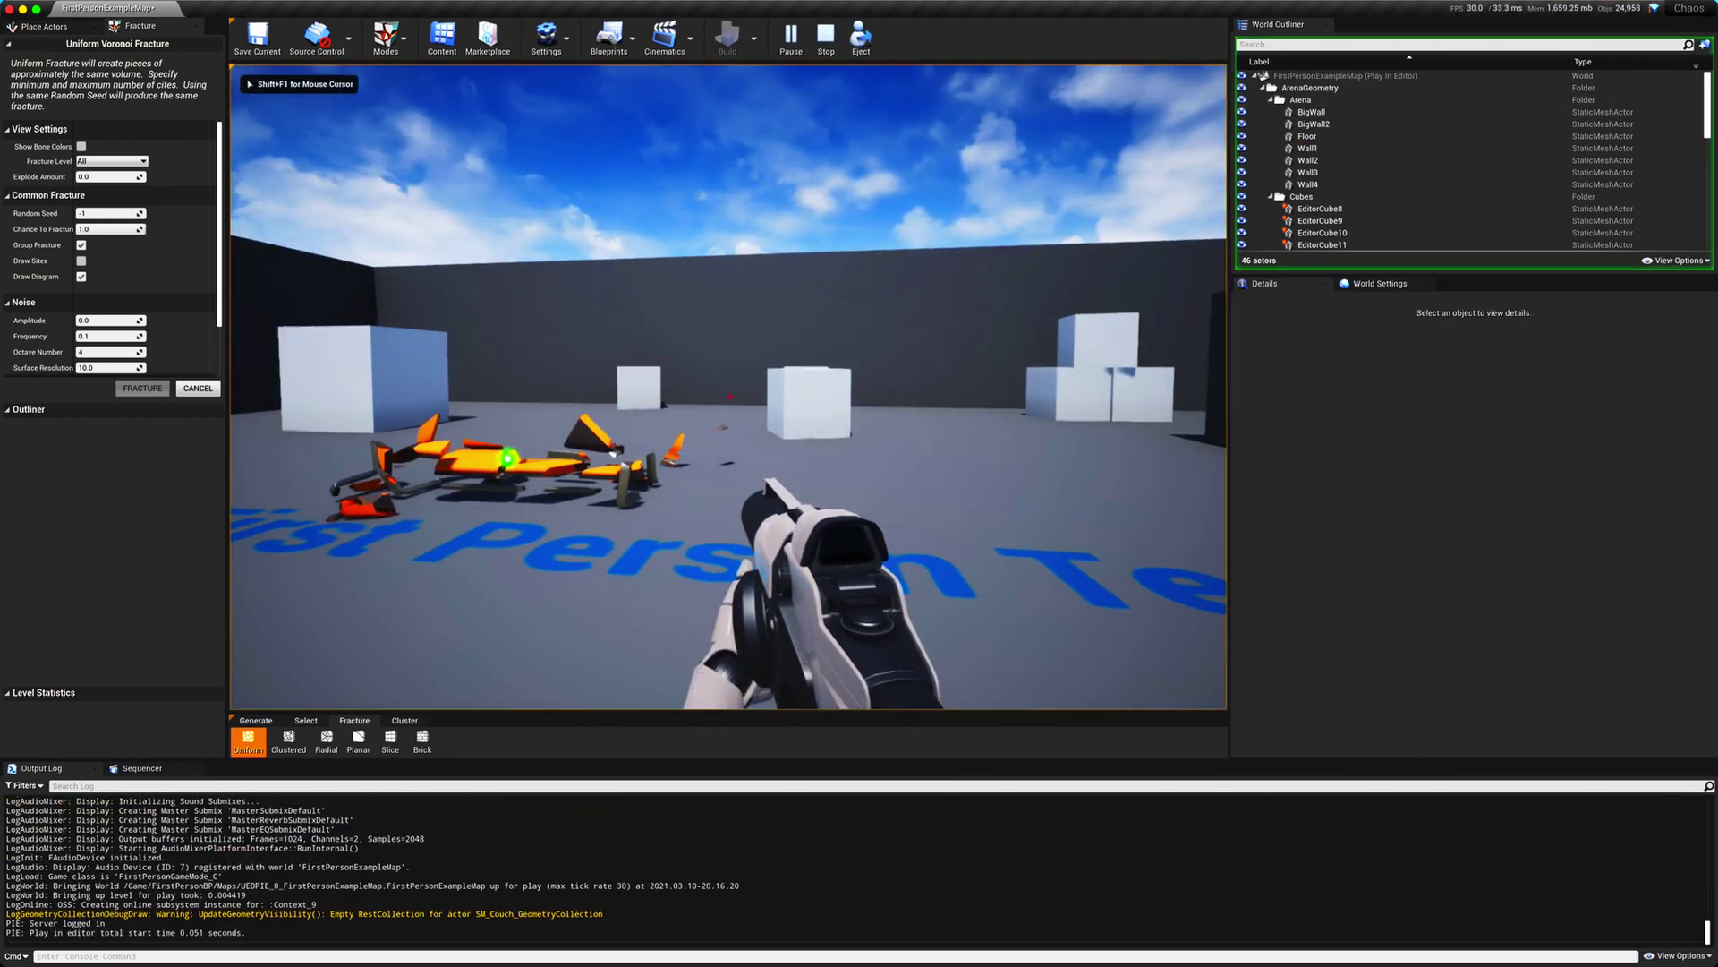
pyautogui.press('w')
pyautogui.press('Escape')
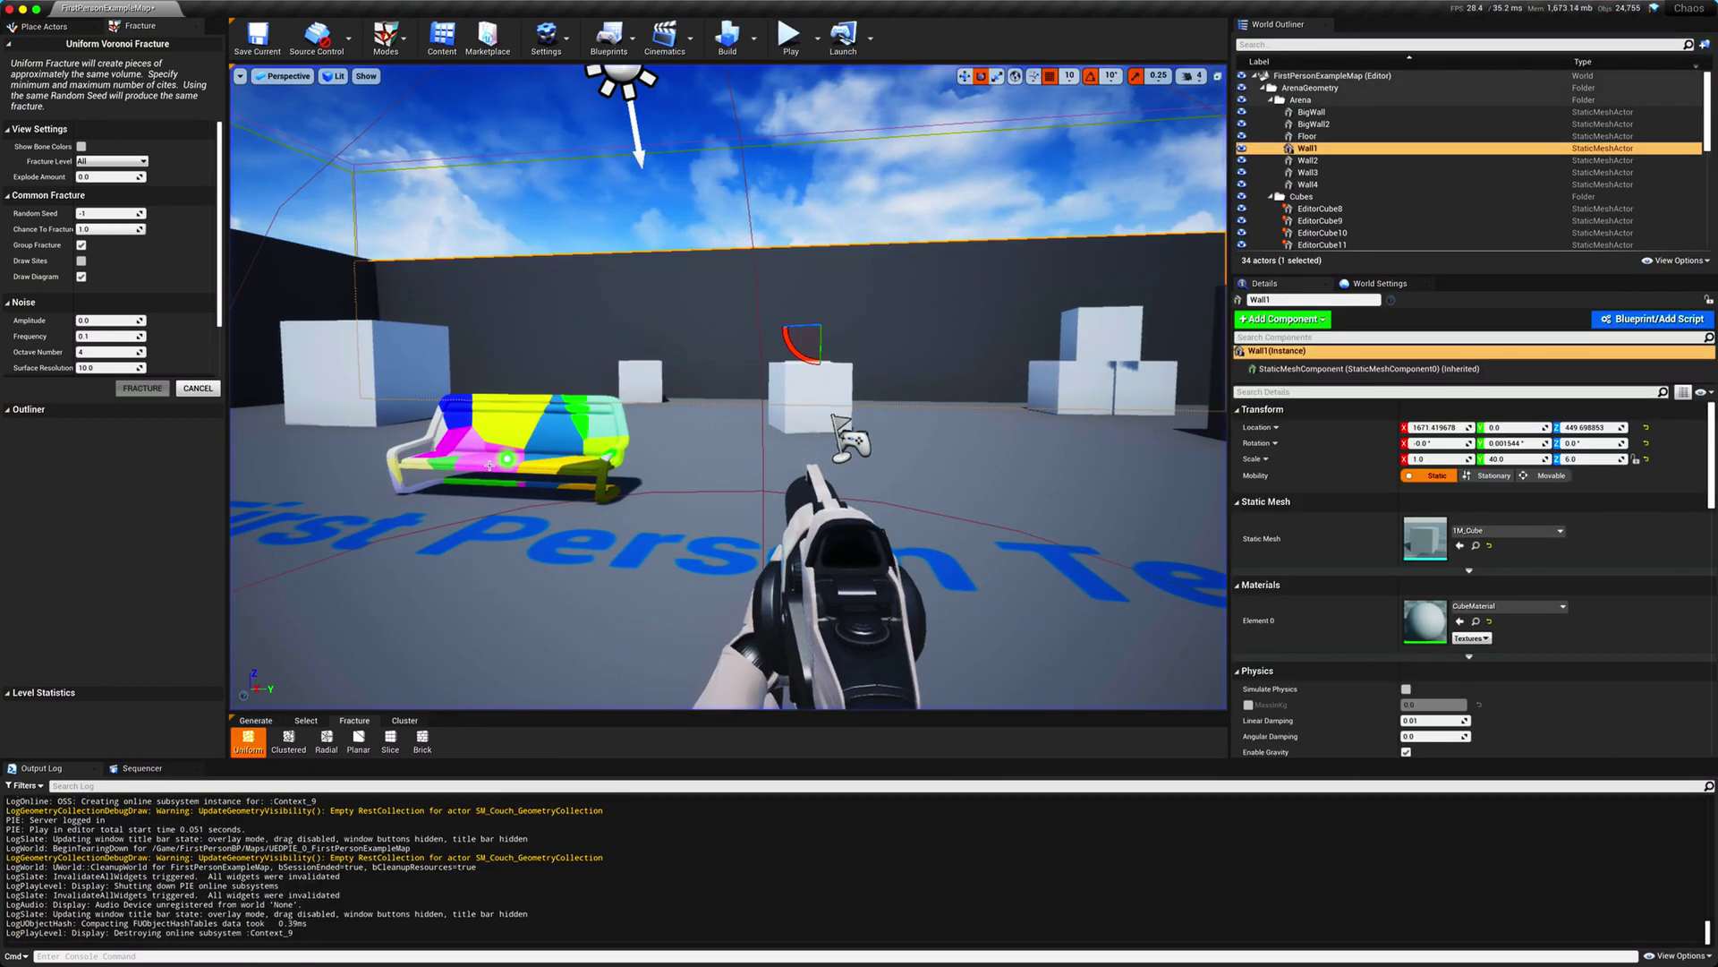
# - Raise the couch geometry collection with the move gizmo to Location Z 490
pyautogui.click(490, 464)
pyautogui.press('w')
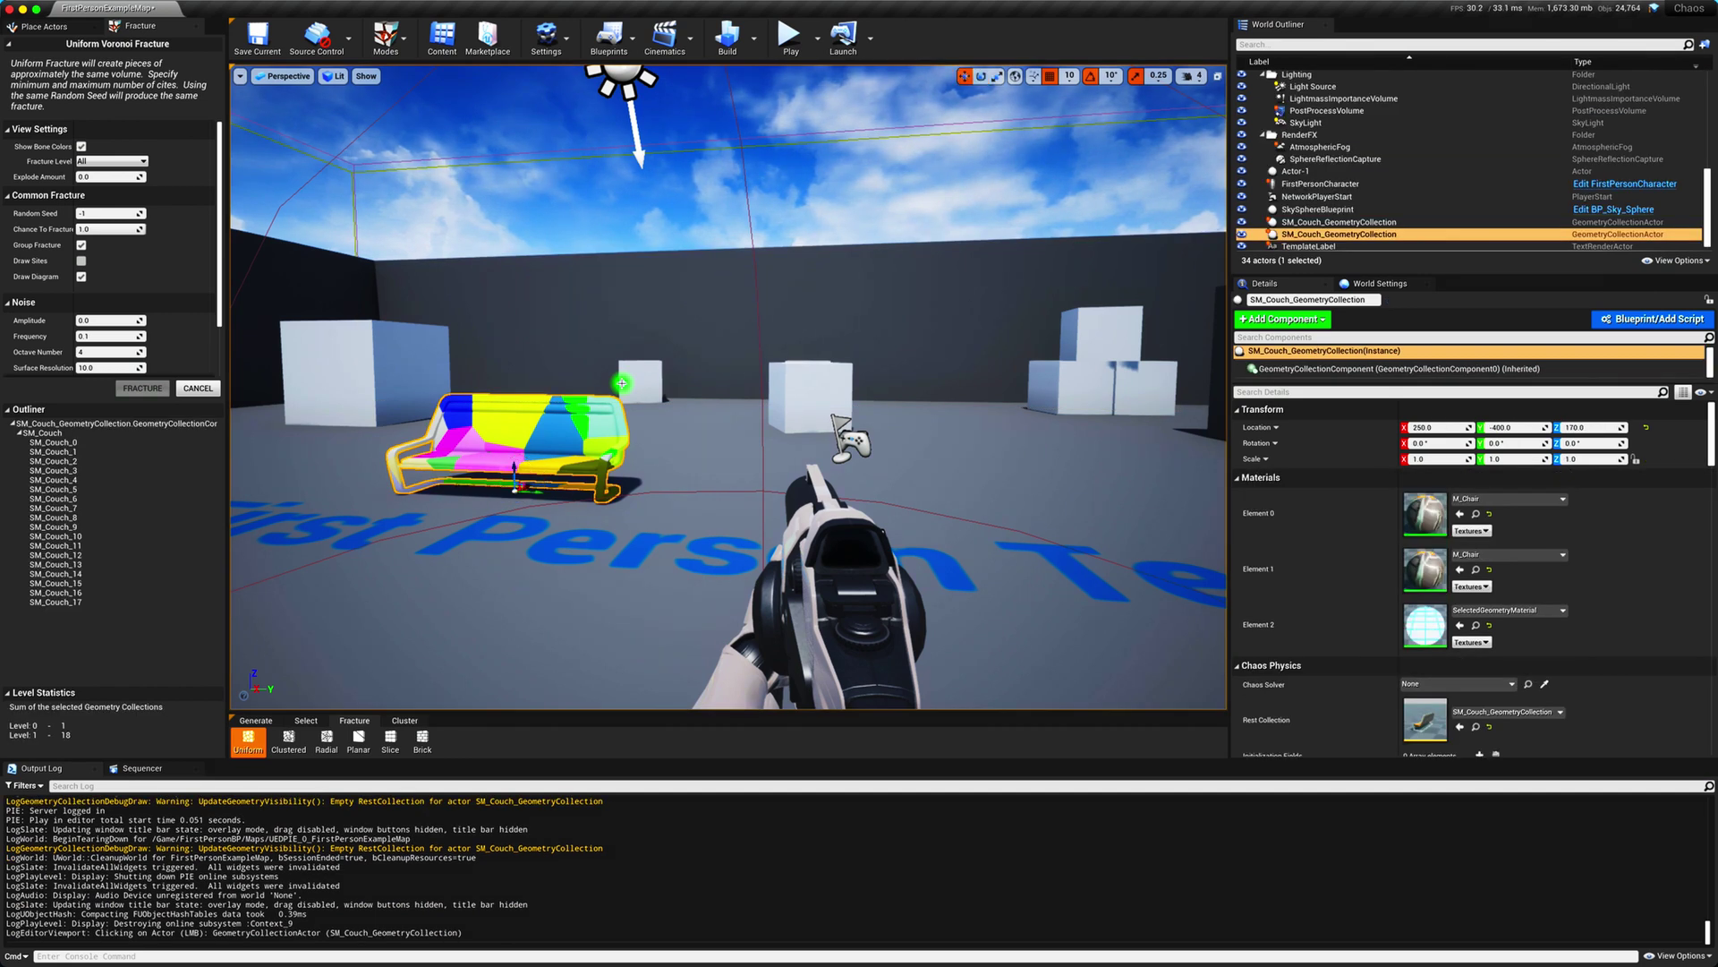
pyautogui.moveTo(516, 465); pyautogui.dragTo(786, 3)
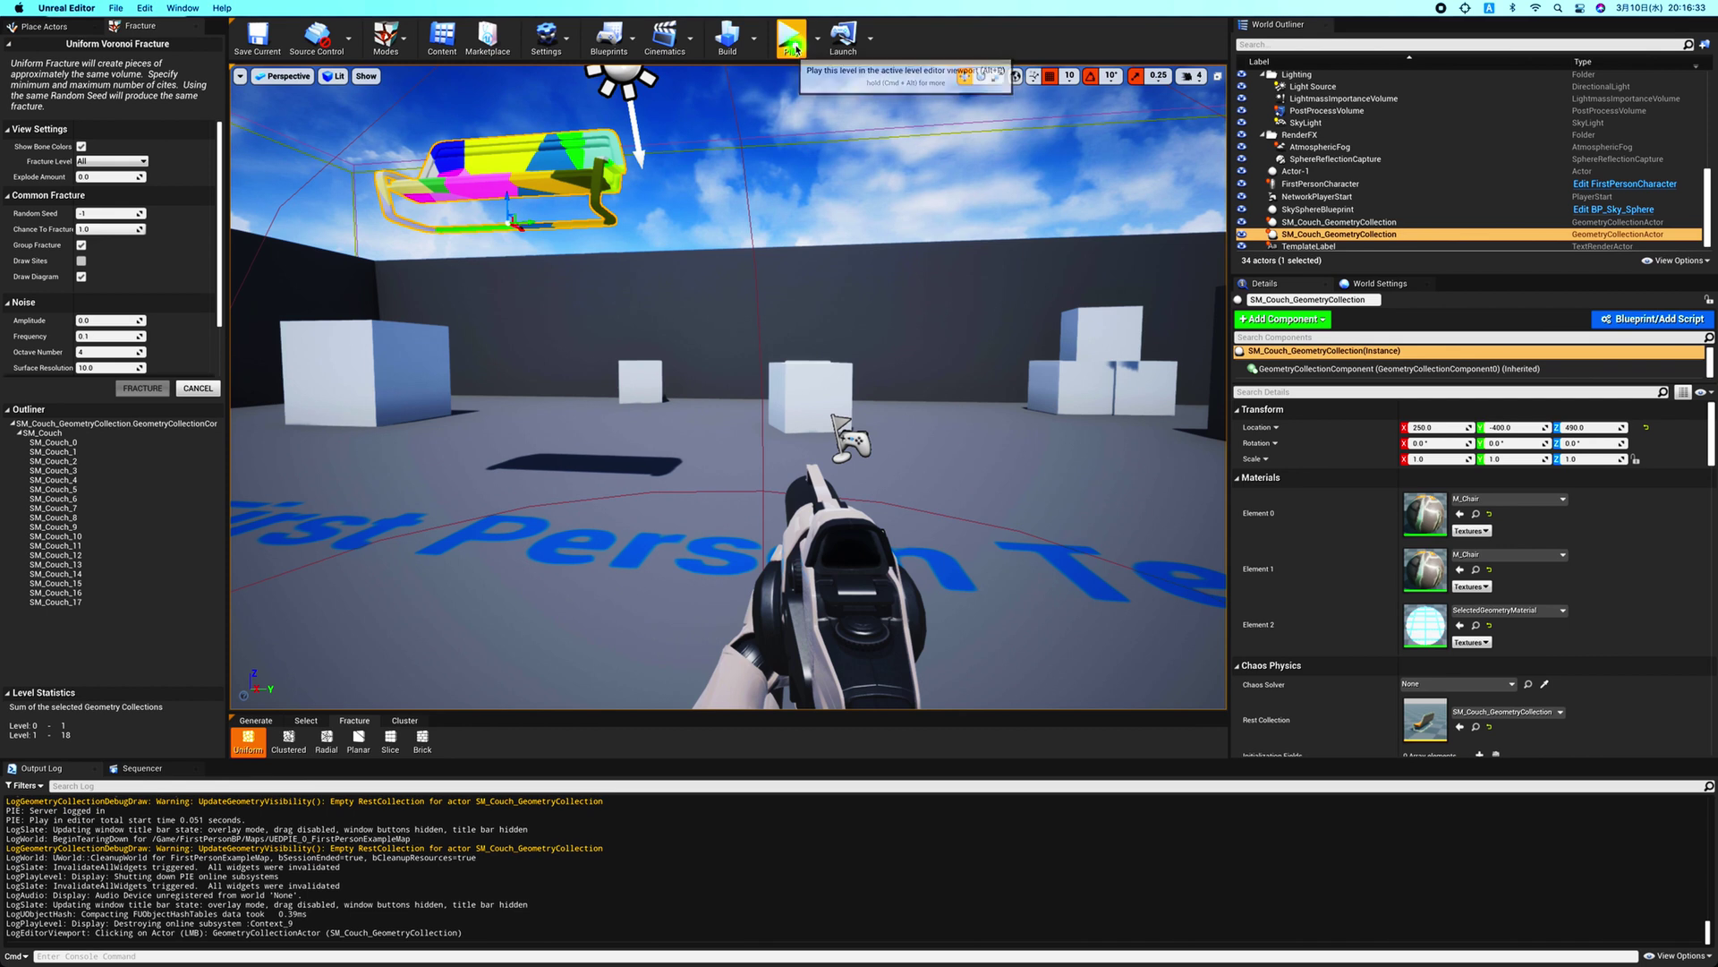
# - Play-test the couch dropping from Z 490, then stop and bring up the Content Browser
pyautogui.click(789, 40)
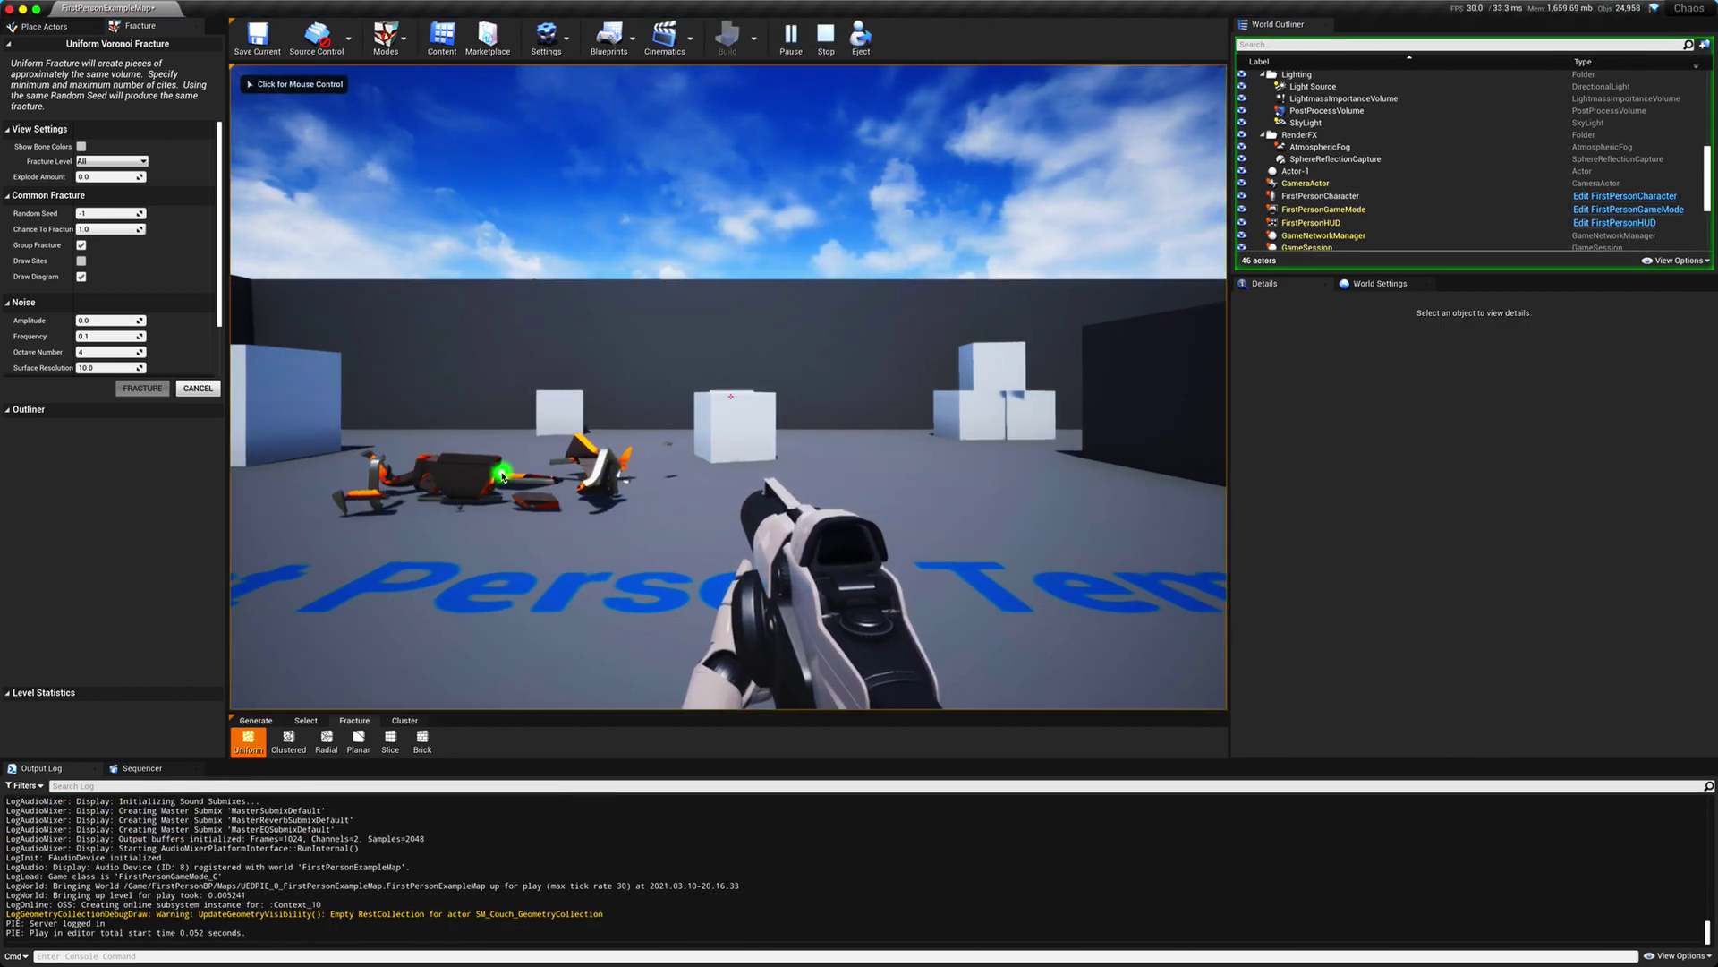
pyautogui.press('Escape')
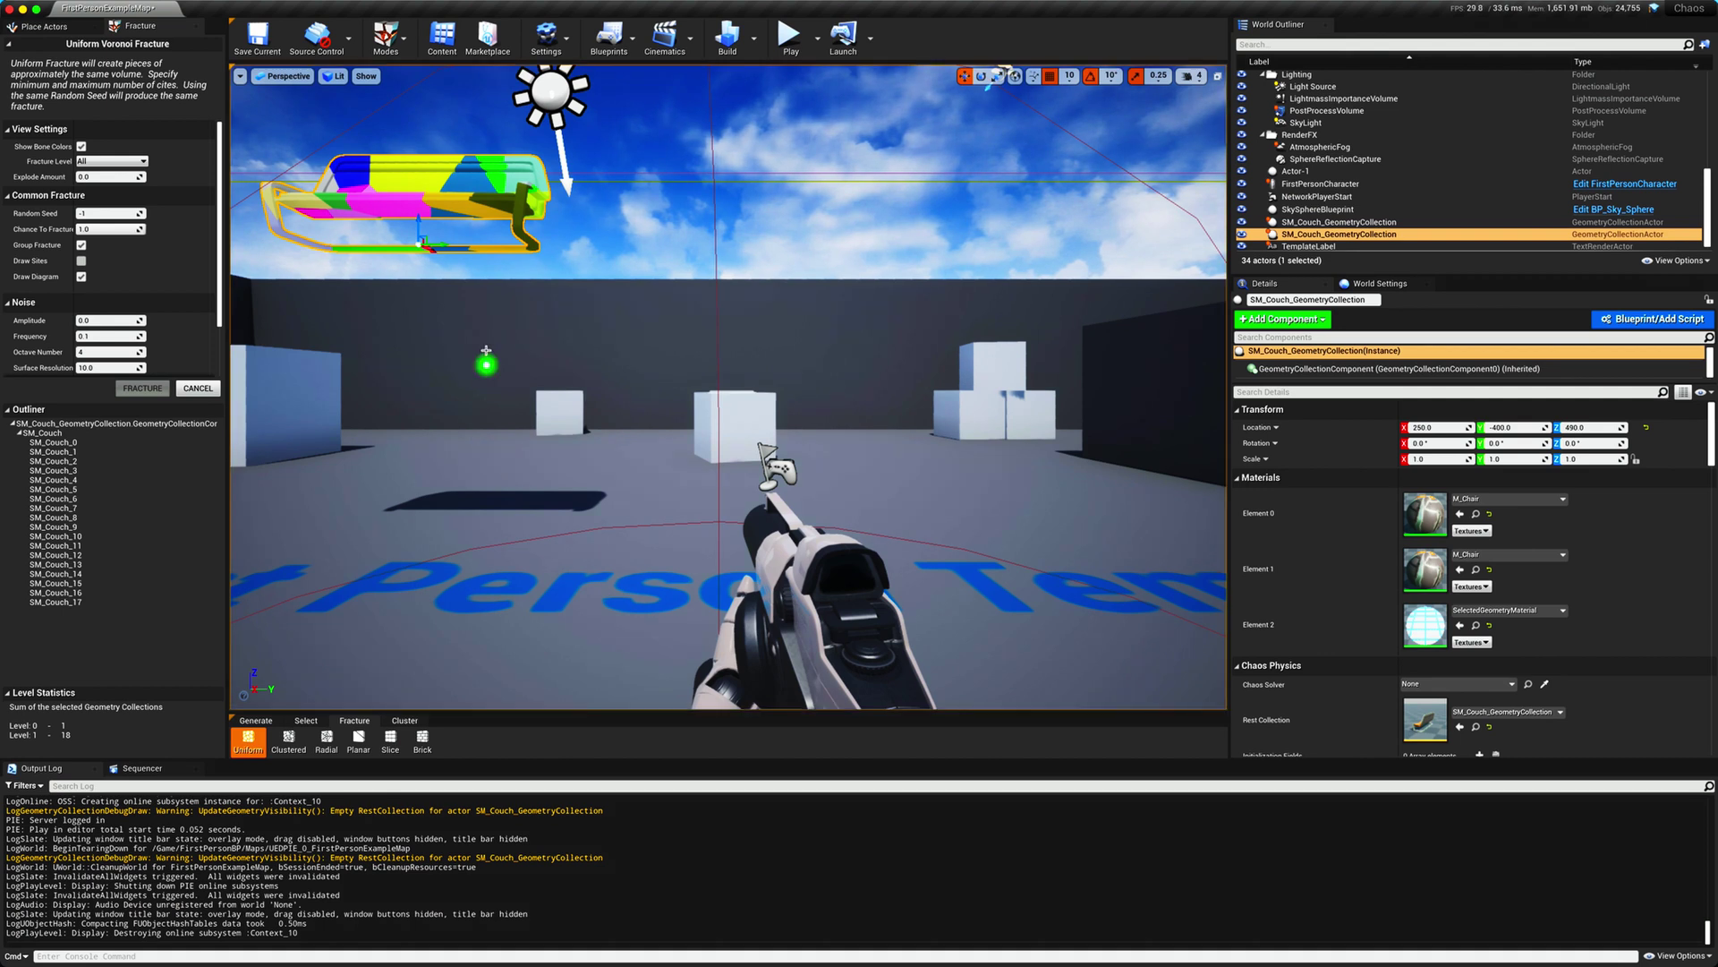
pyautogui.moveTo(493, 340); pyautogui.dragTo(492, 340, button='right')
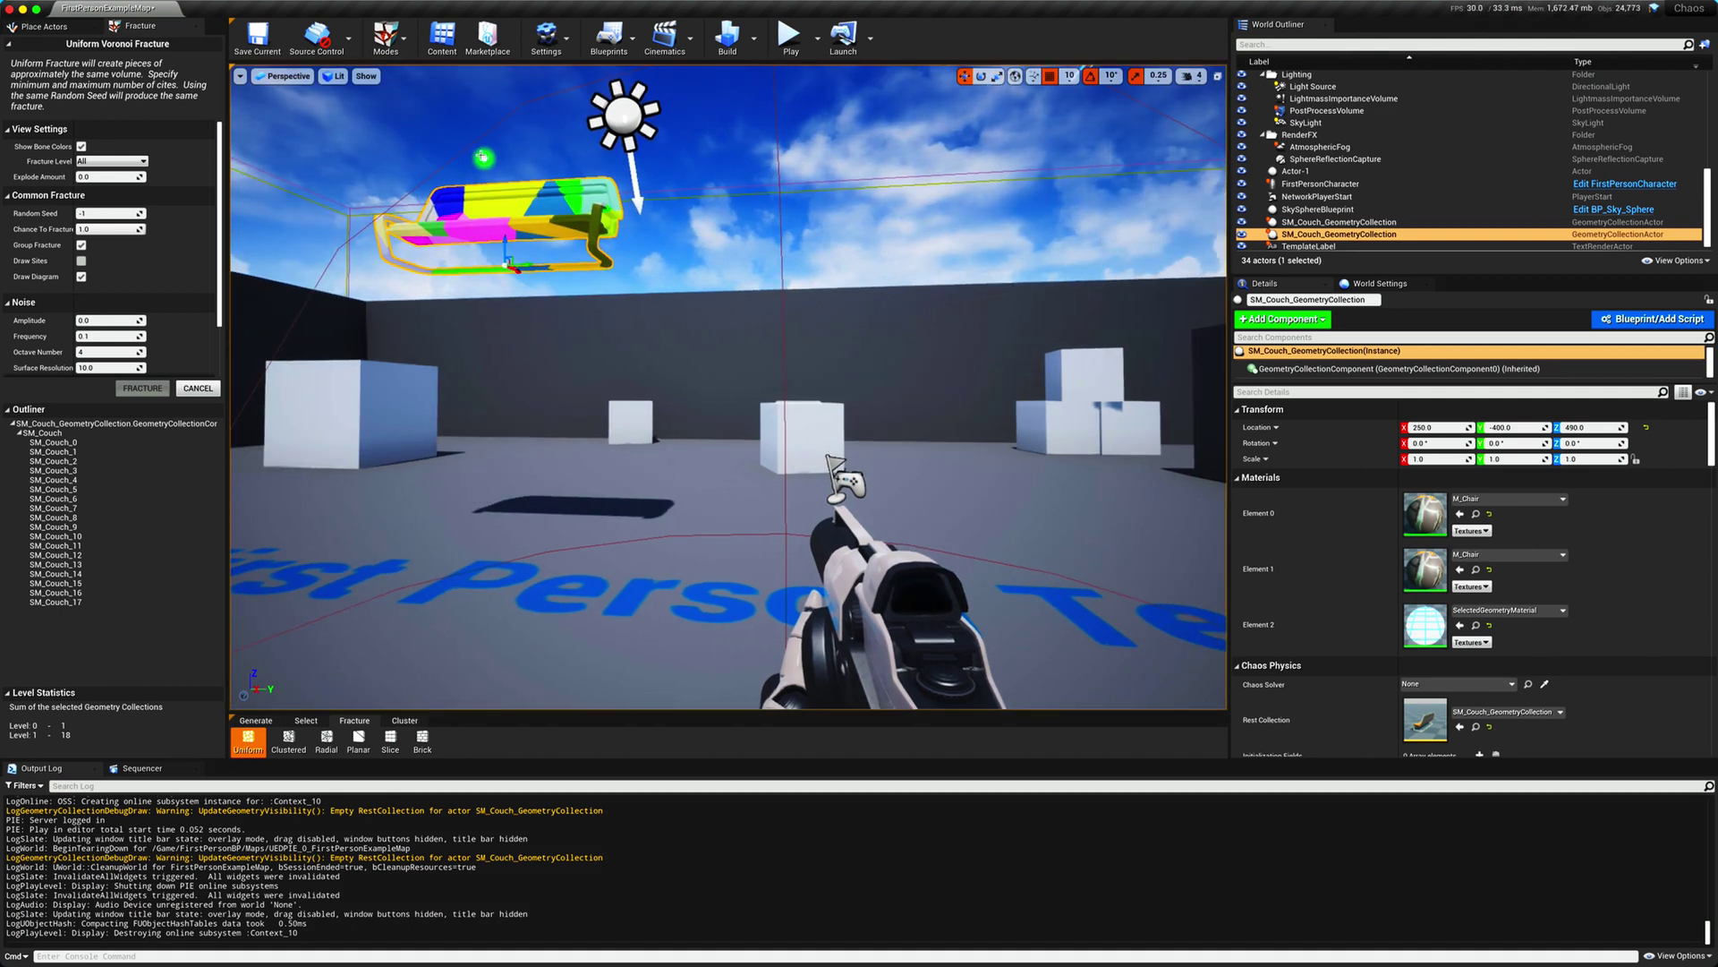
pyautogui.click(439, 34)
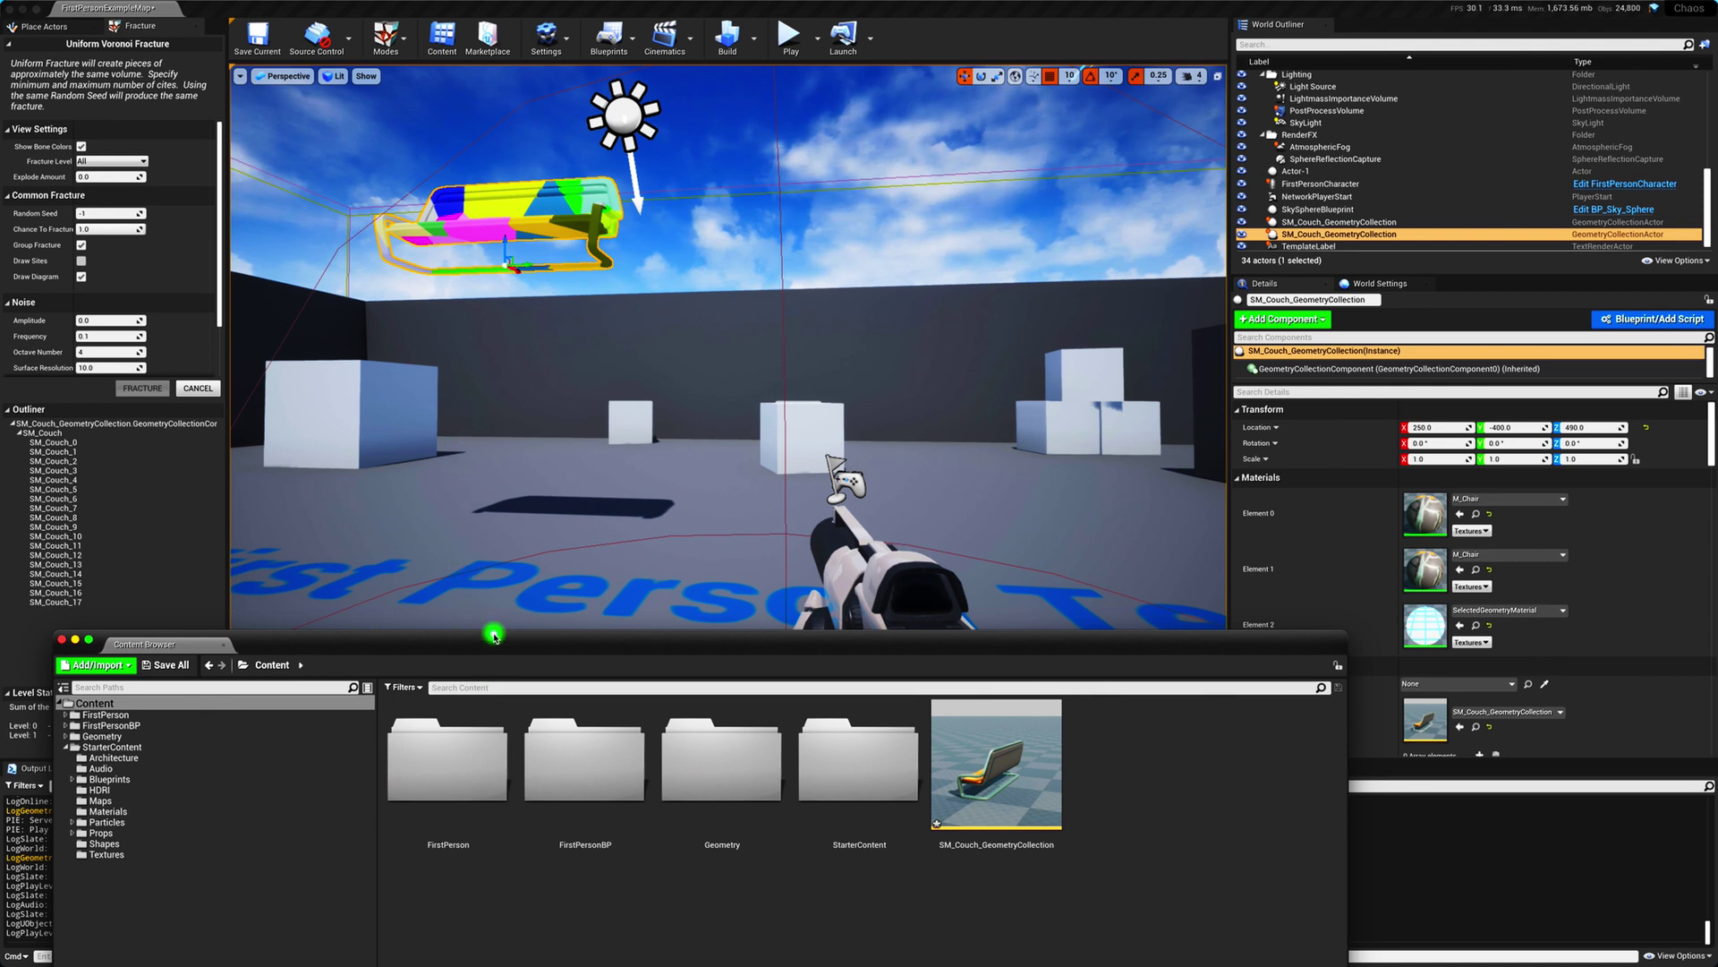
# - Open the SM_Couch_GeometryCollection asset editor and close the Content Browser behind it
pyautogui.moveTo(493, 639); pyautogui.dragTo(462, 337)
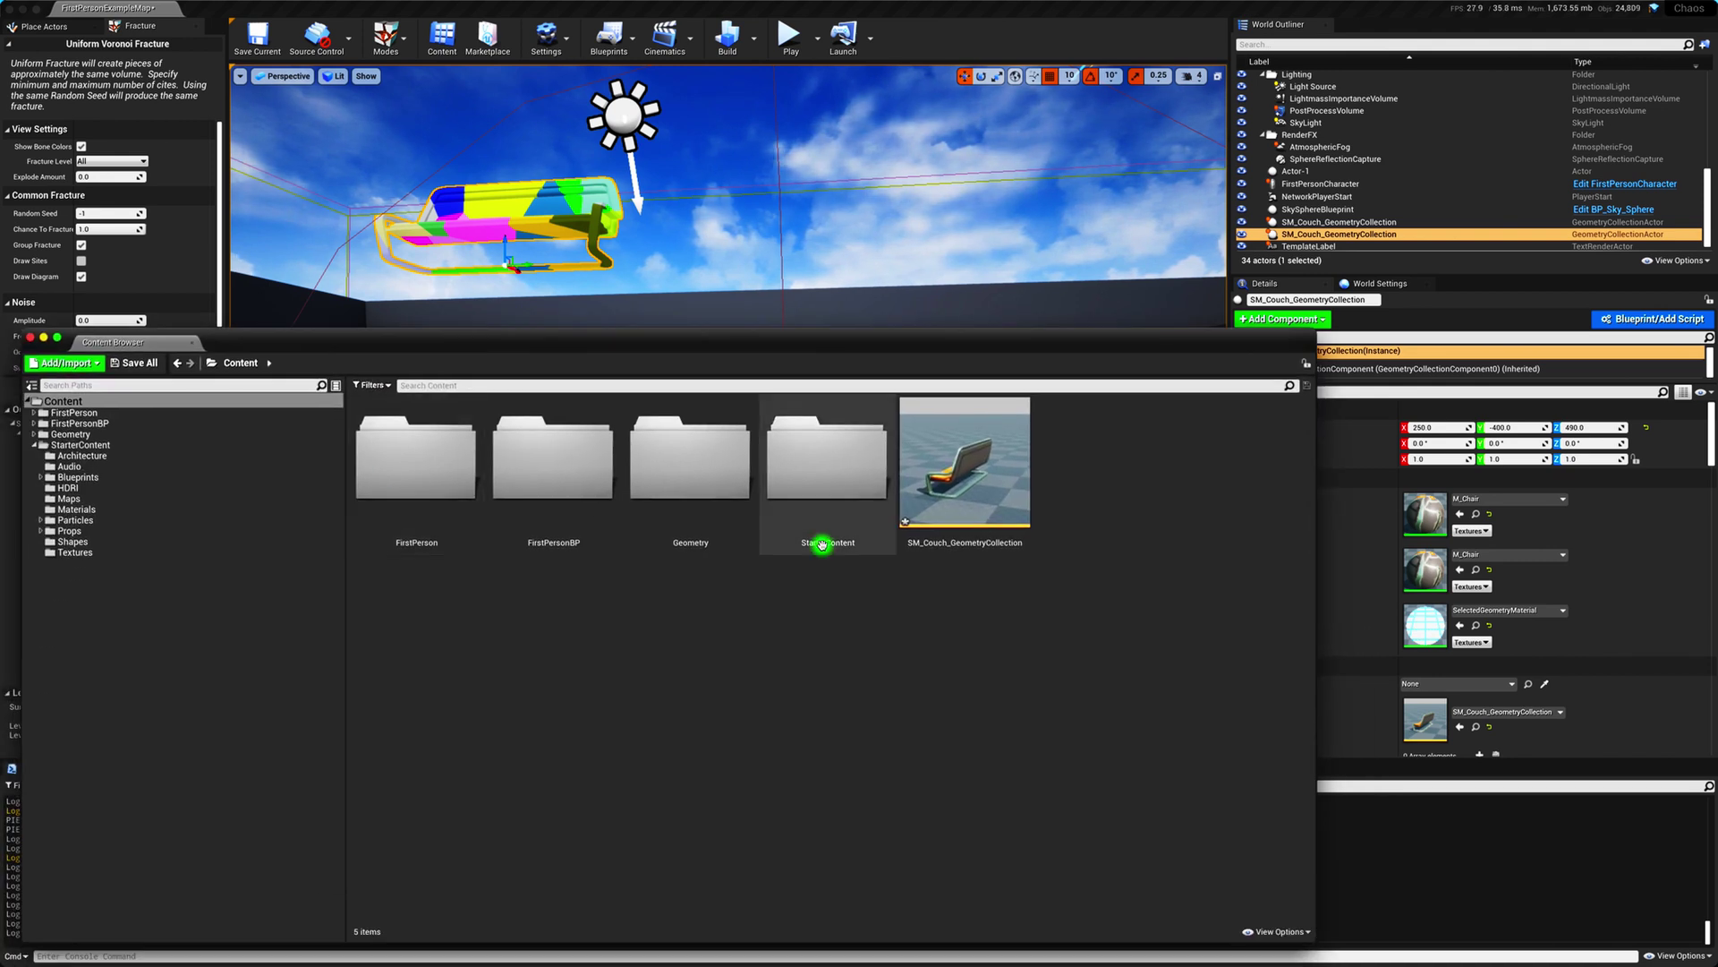
pyautogui.doubleClick(970, 484)
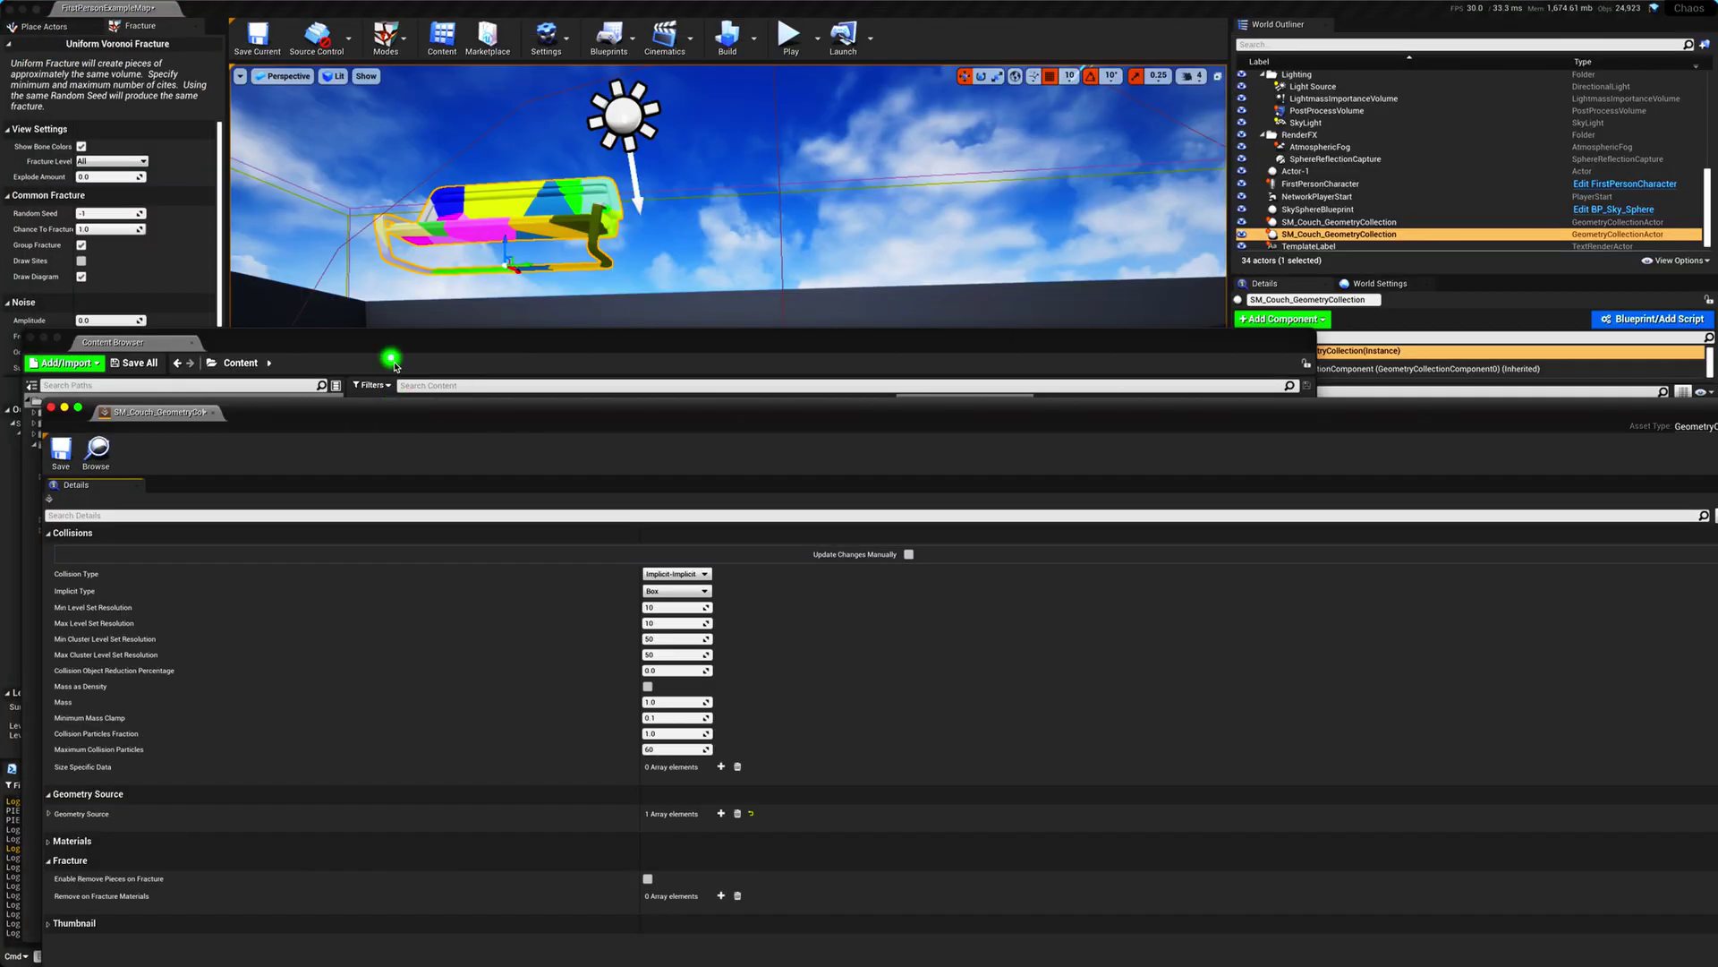
pyautogui.moveTo(546, 417); pyautogui.dragTo(515, 360)
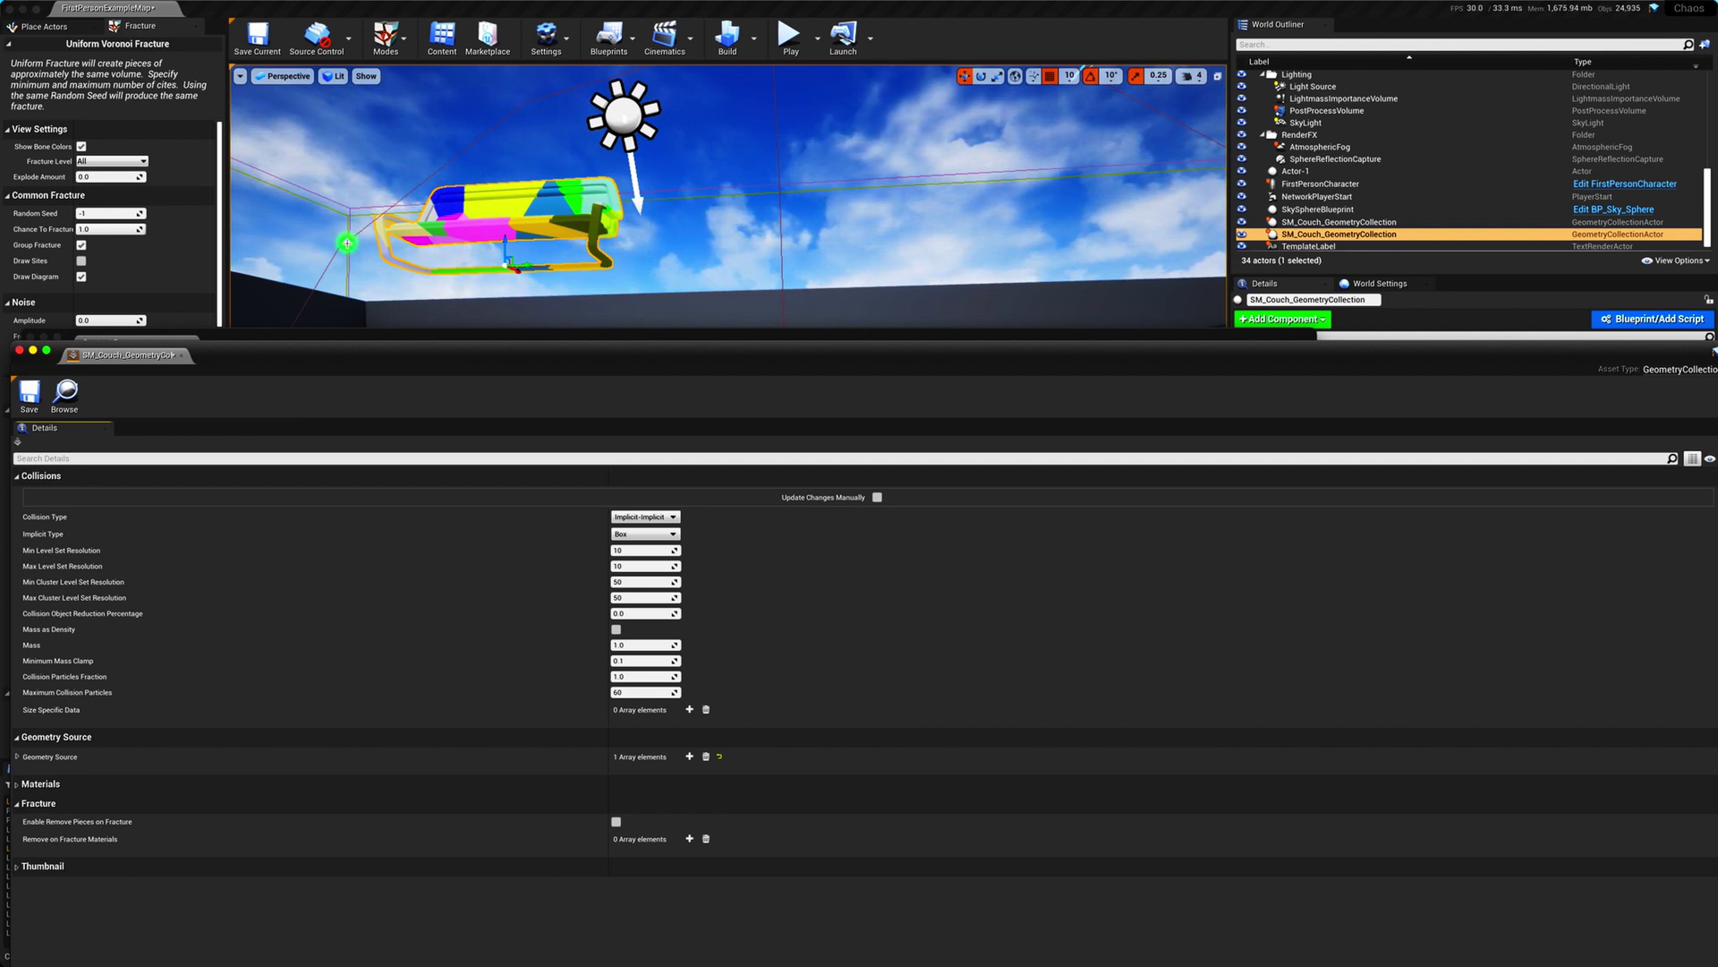
pyautogui.moveTo(556, 354); pyautogui.dragTo(580, 437)
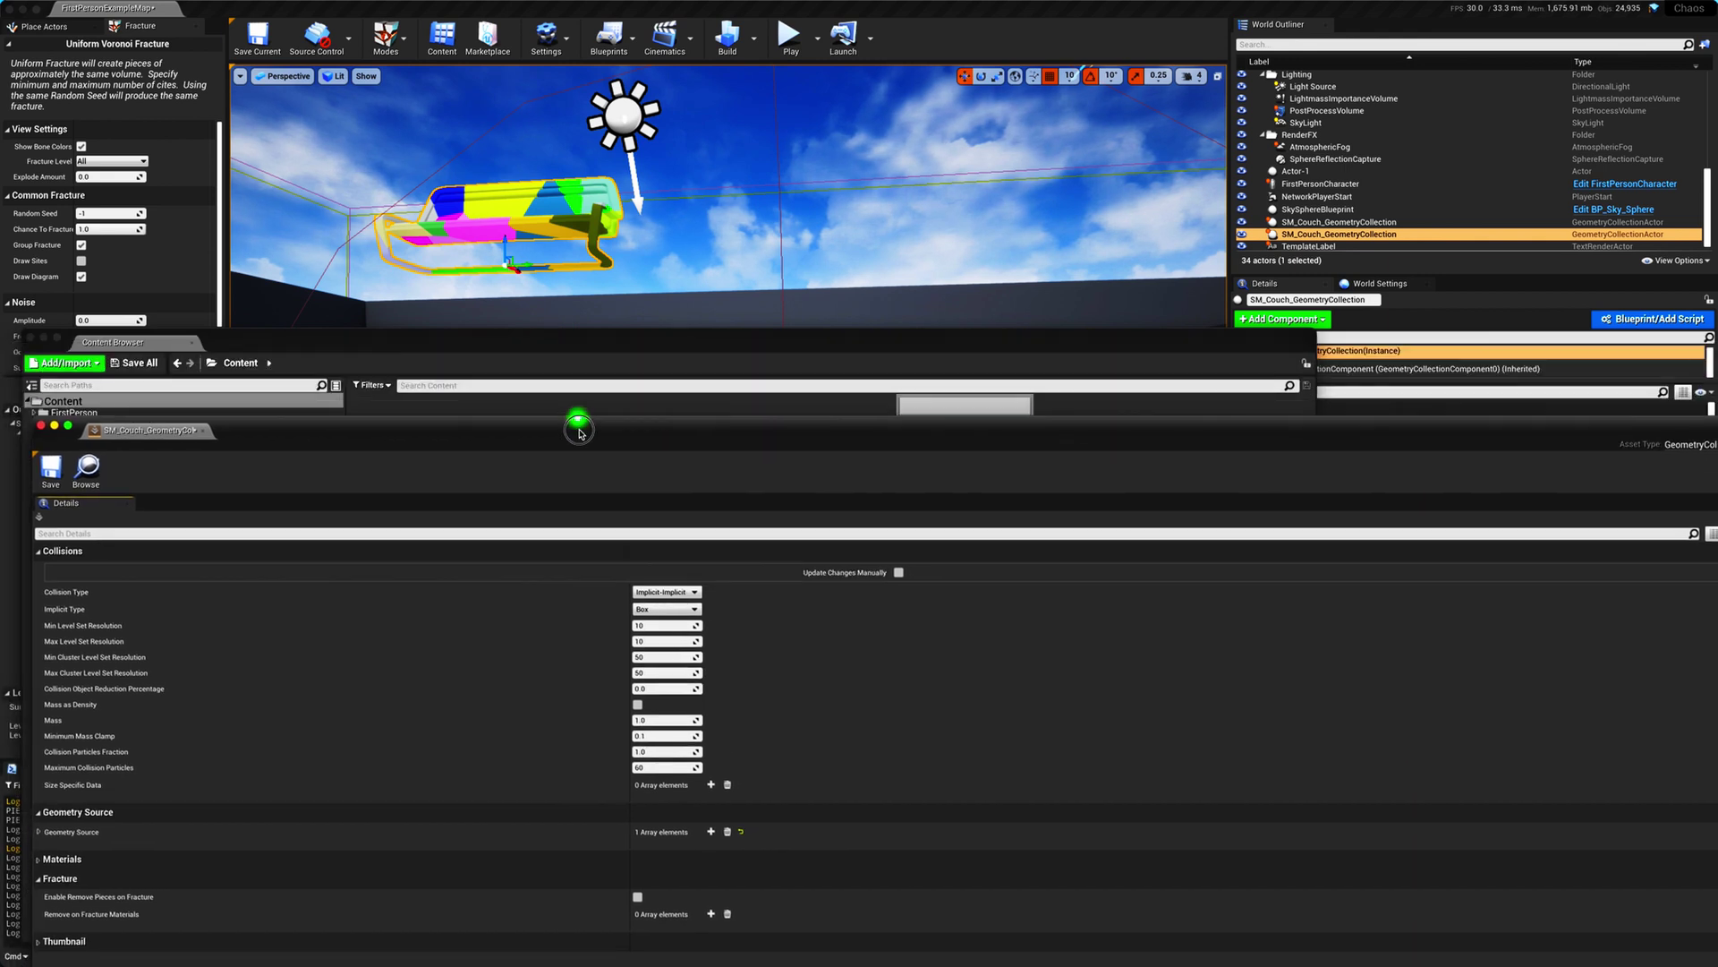
pyautogui.click(31, 337)
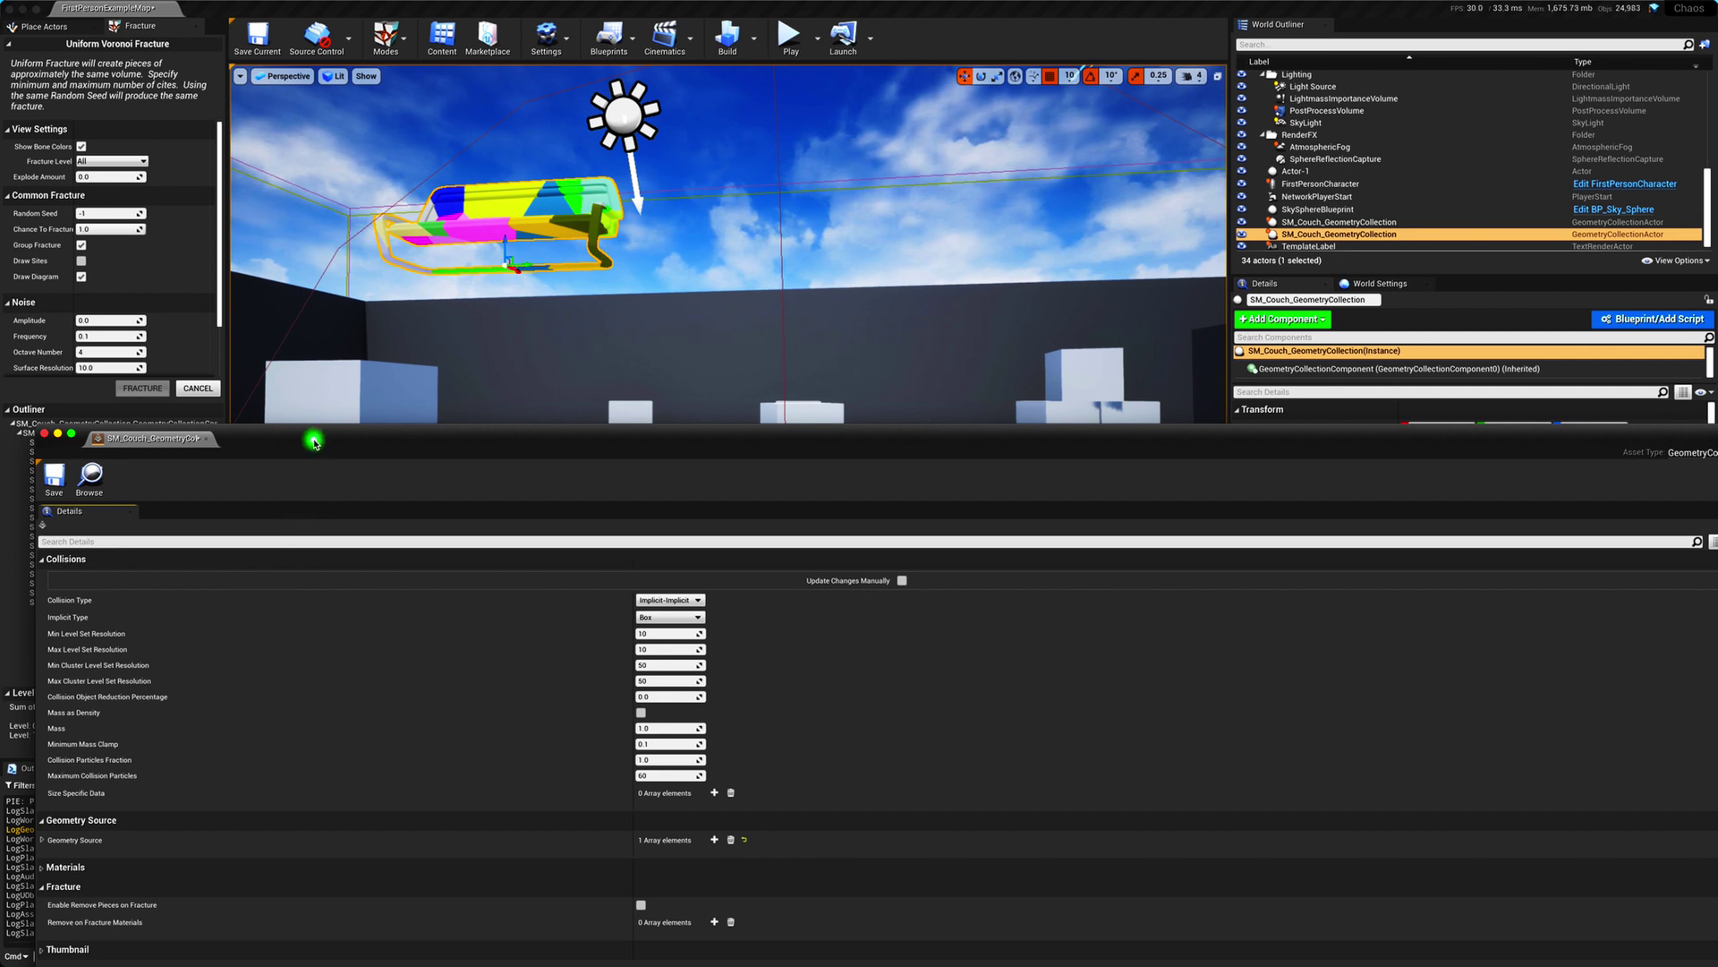
# - Reposition the asset editor windows and play the level to watch the couch shatter
pyautogui.moveTo(307, 433); pyautogui.dragTo(345, 487)
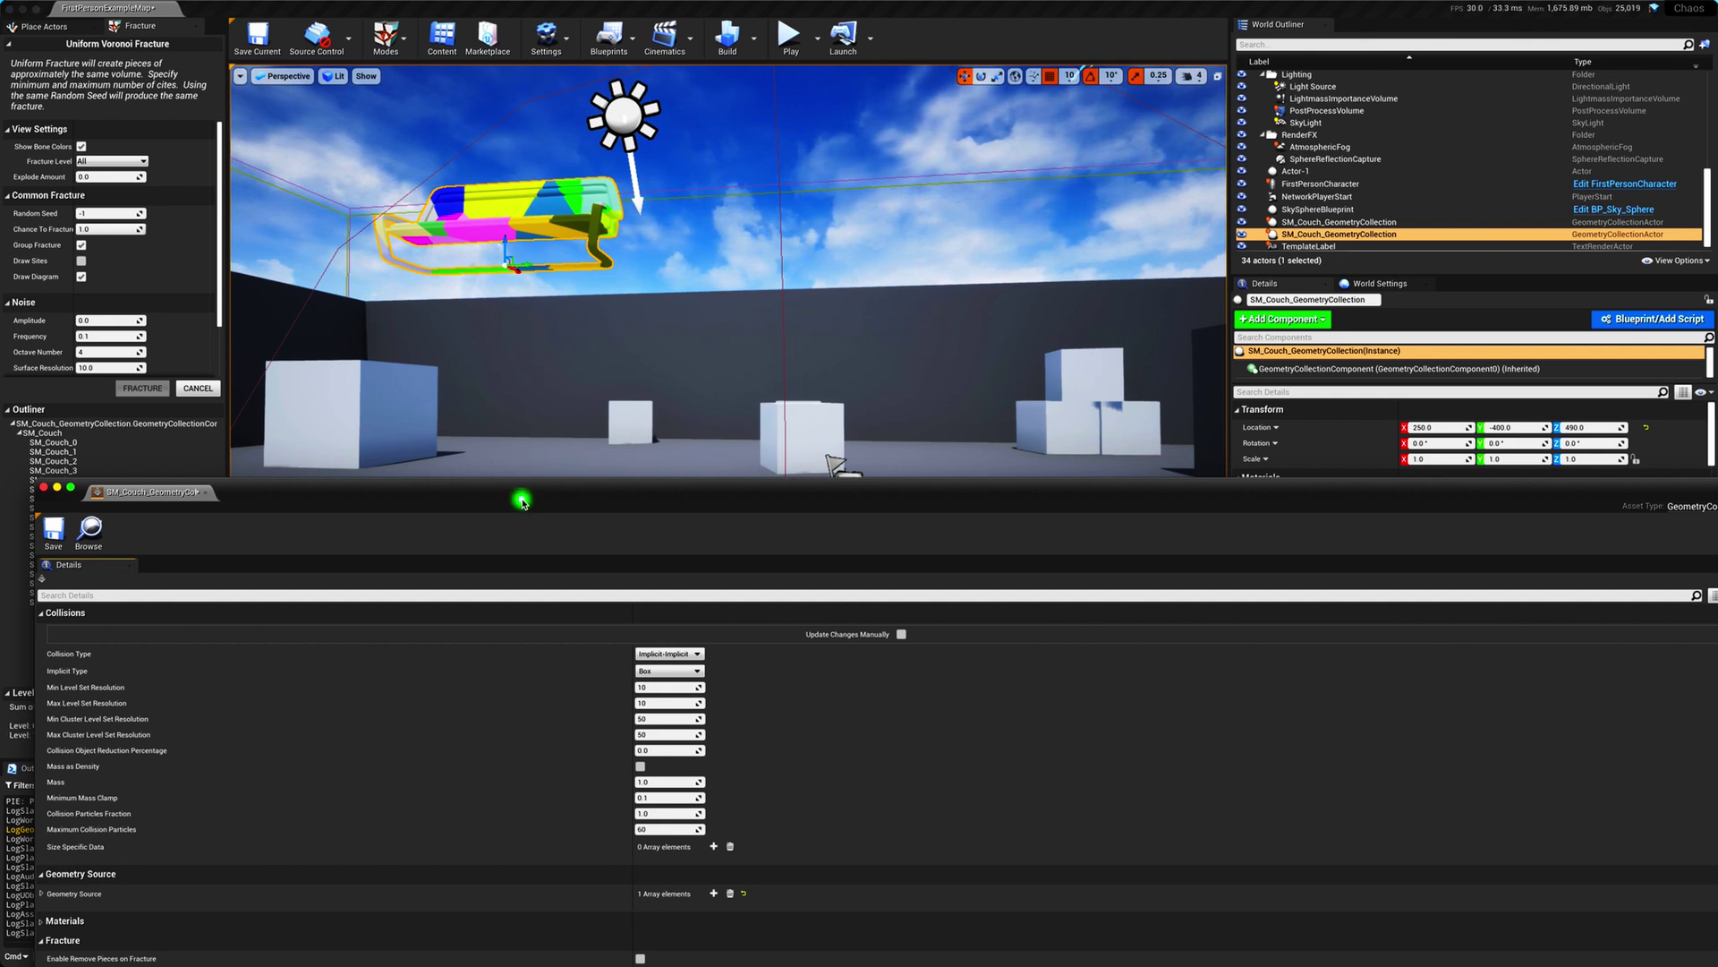
pyautogui.moveTo(523, 502); pyautogui.dragTo(502, 419)
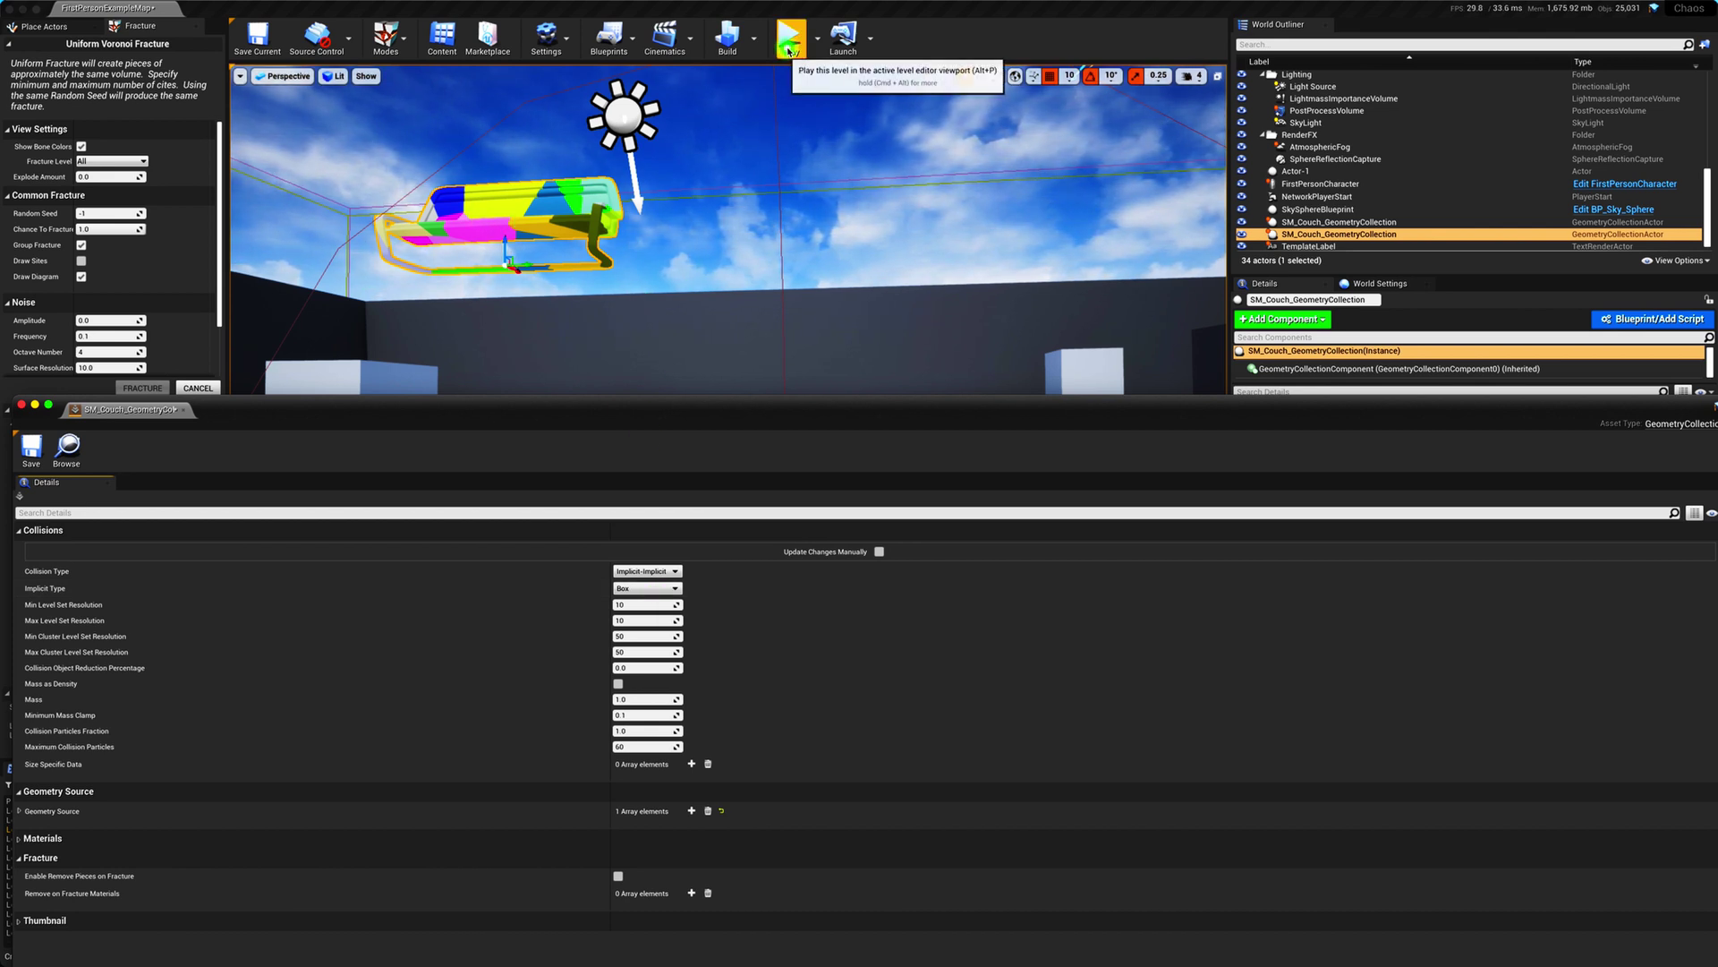
pyautogui.click(788, 35)
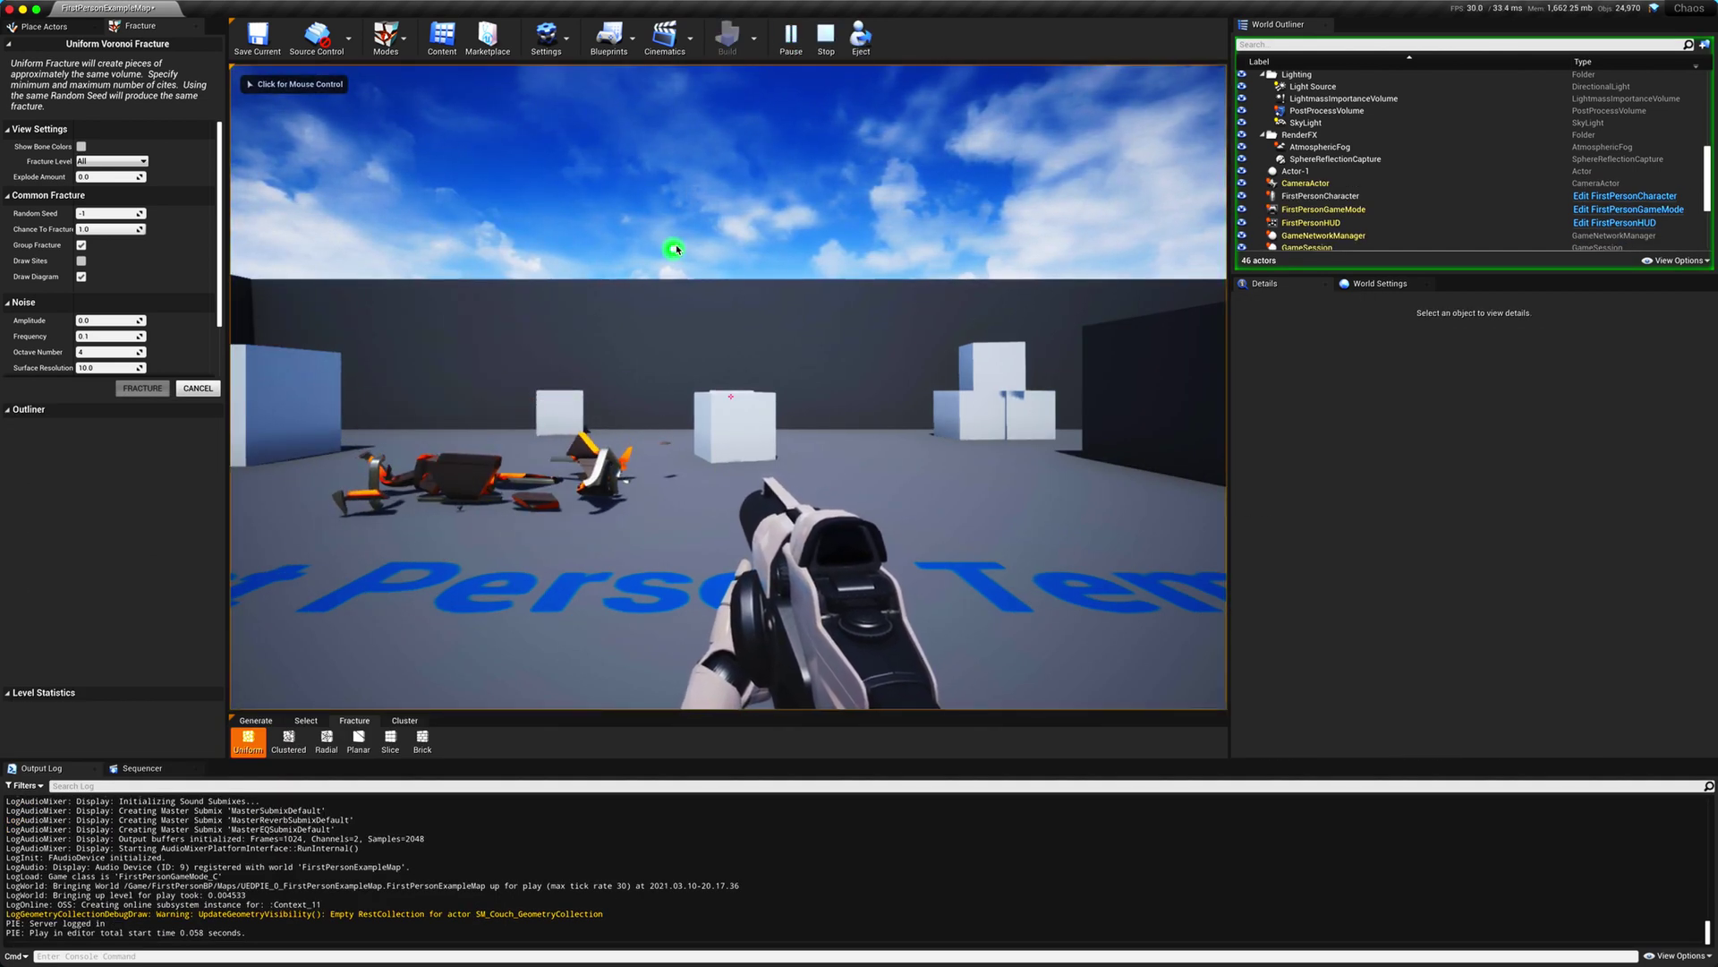
# - Stop the play session and open the SM_Couch_GeometryCollection asset
pyautogui.click(834, 36)
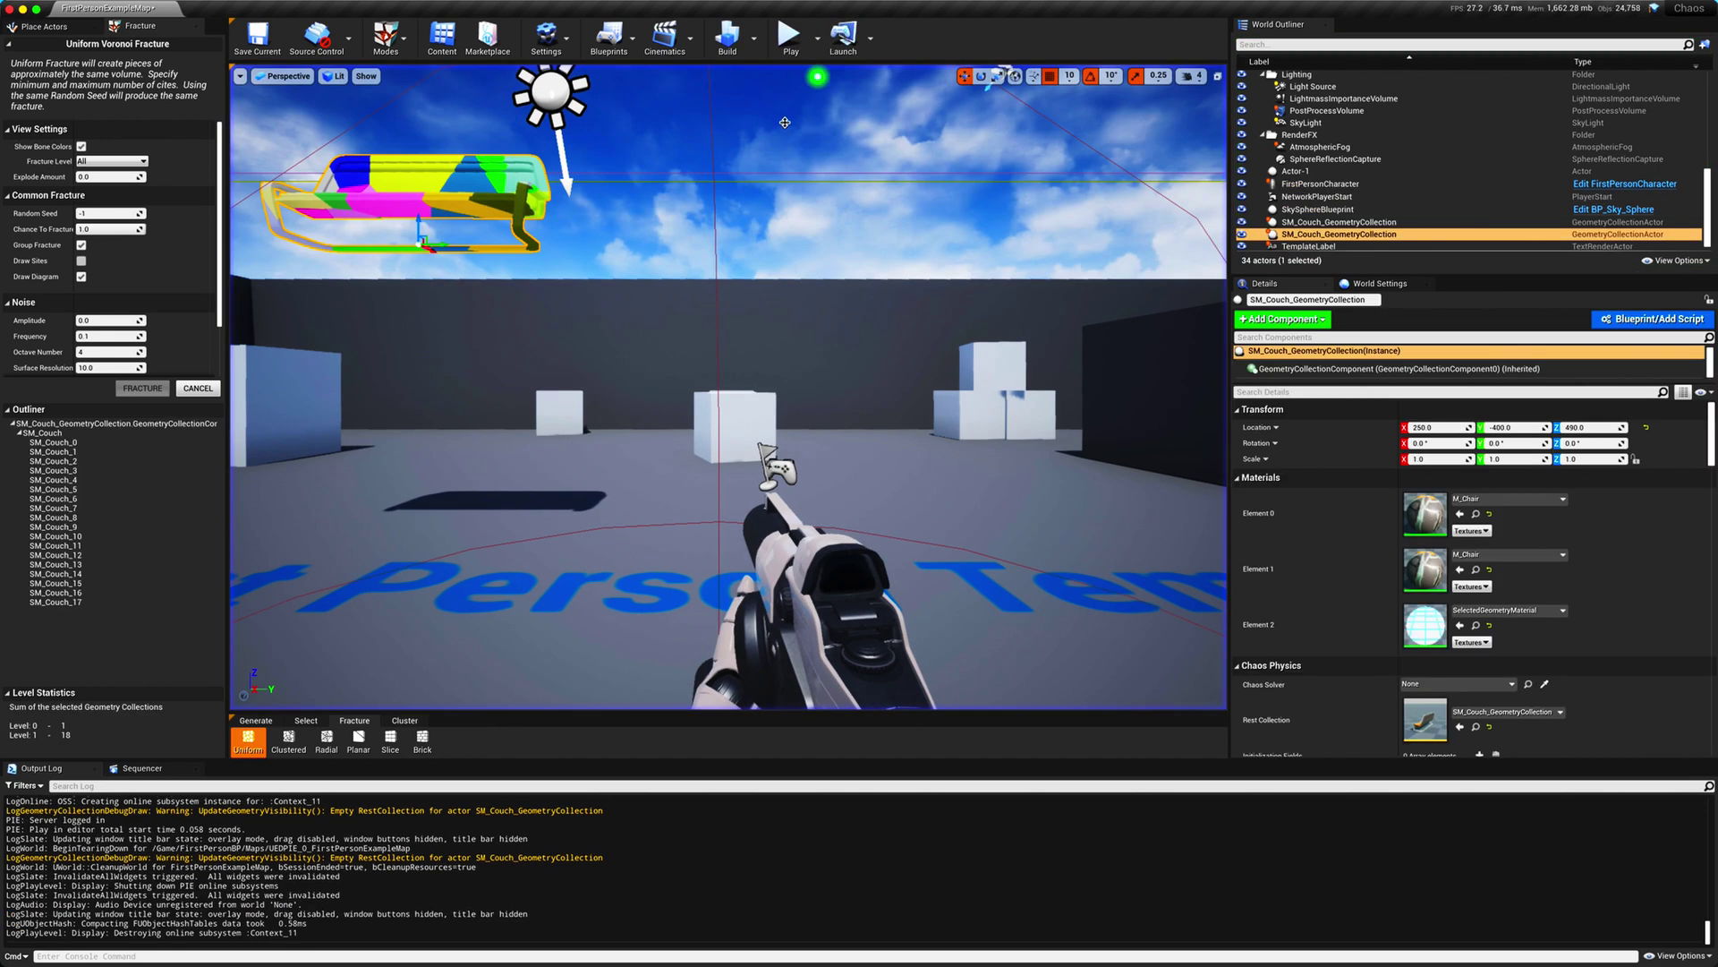
pyautogui.click(442, 36)
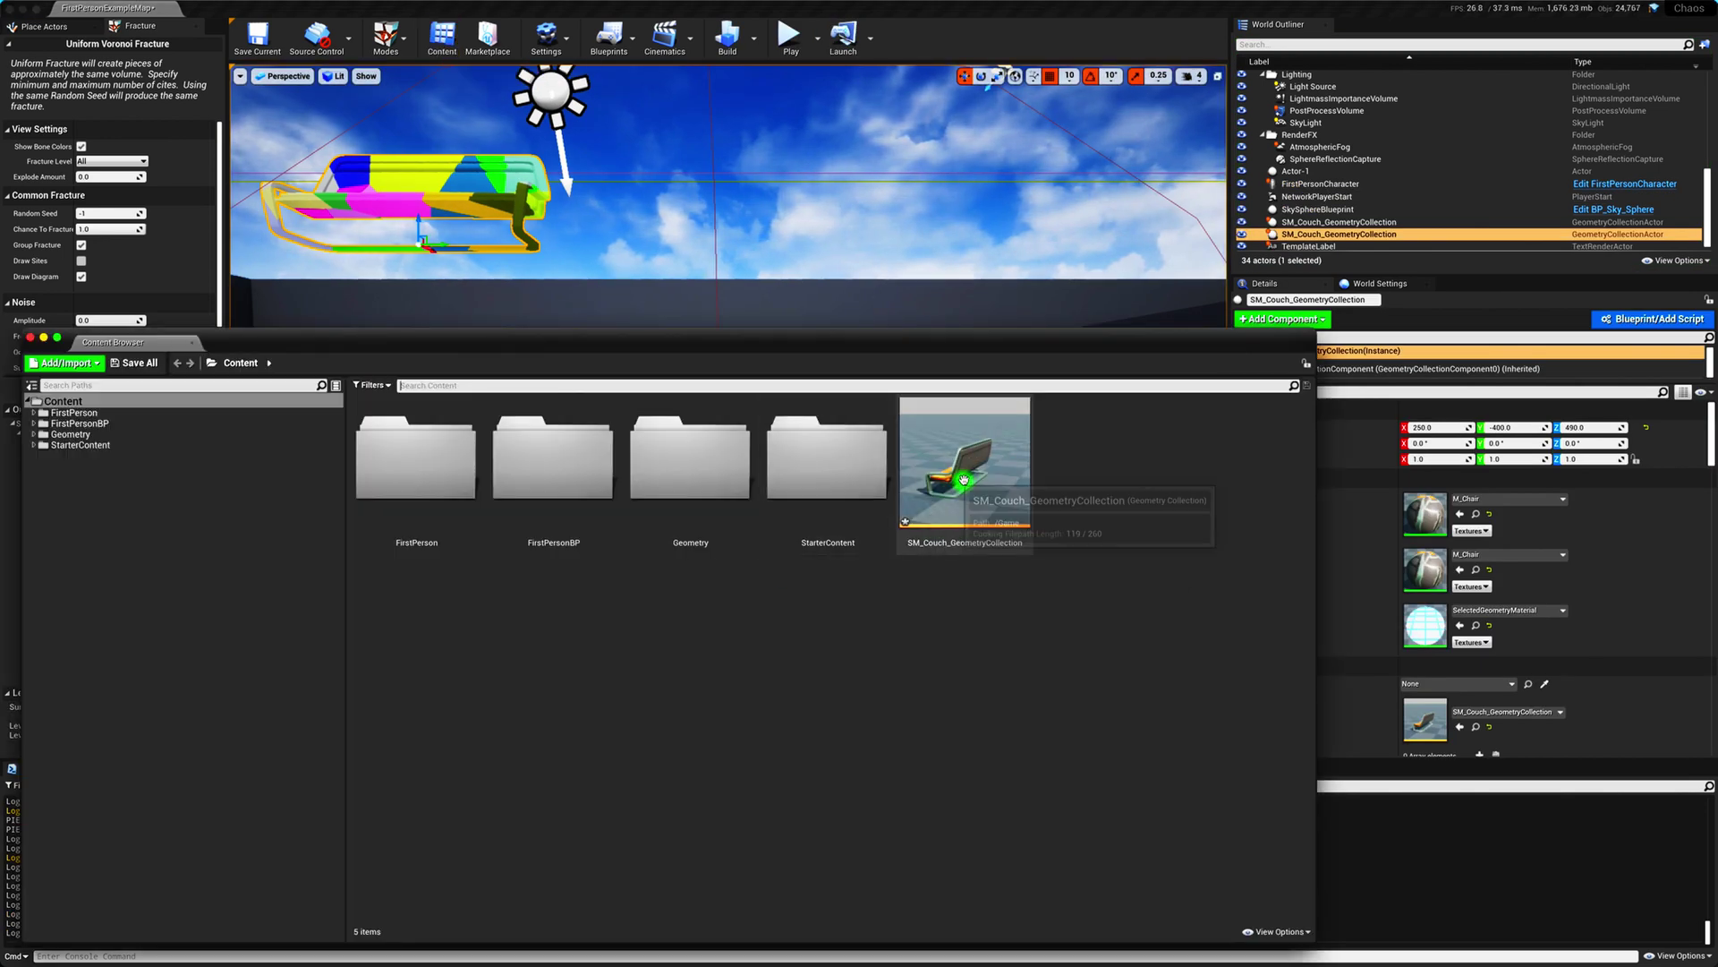
pyautogui.doubleClick(900, 471)
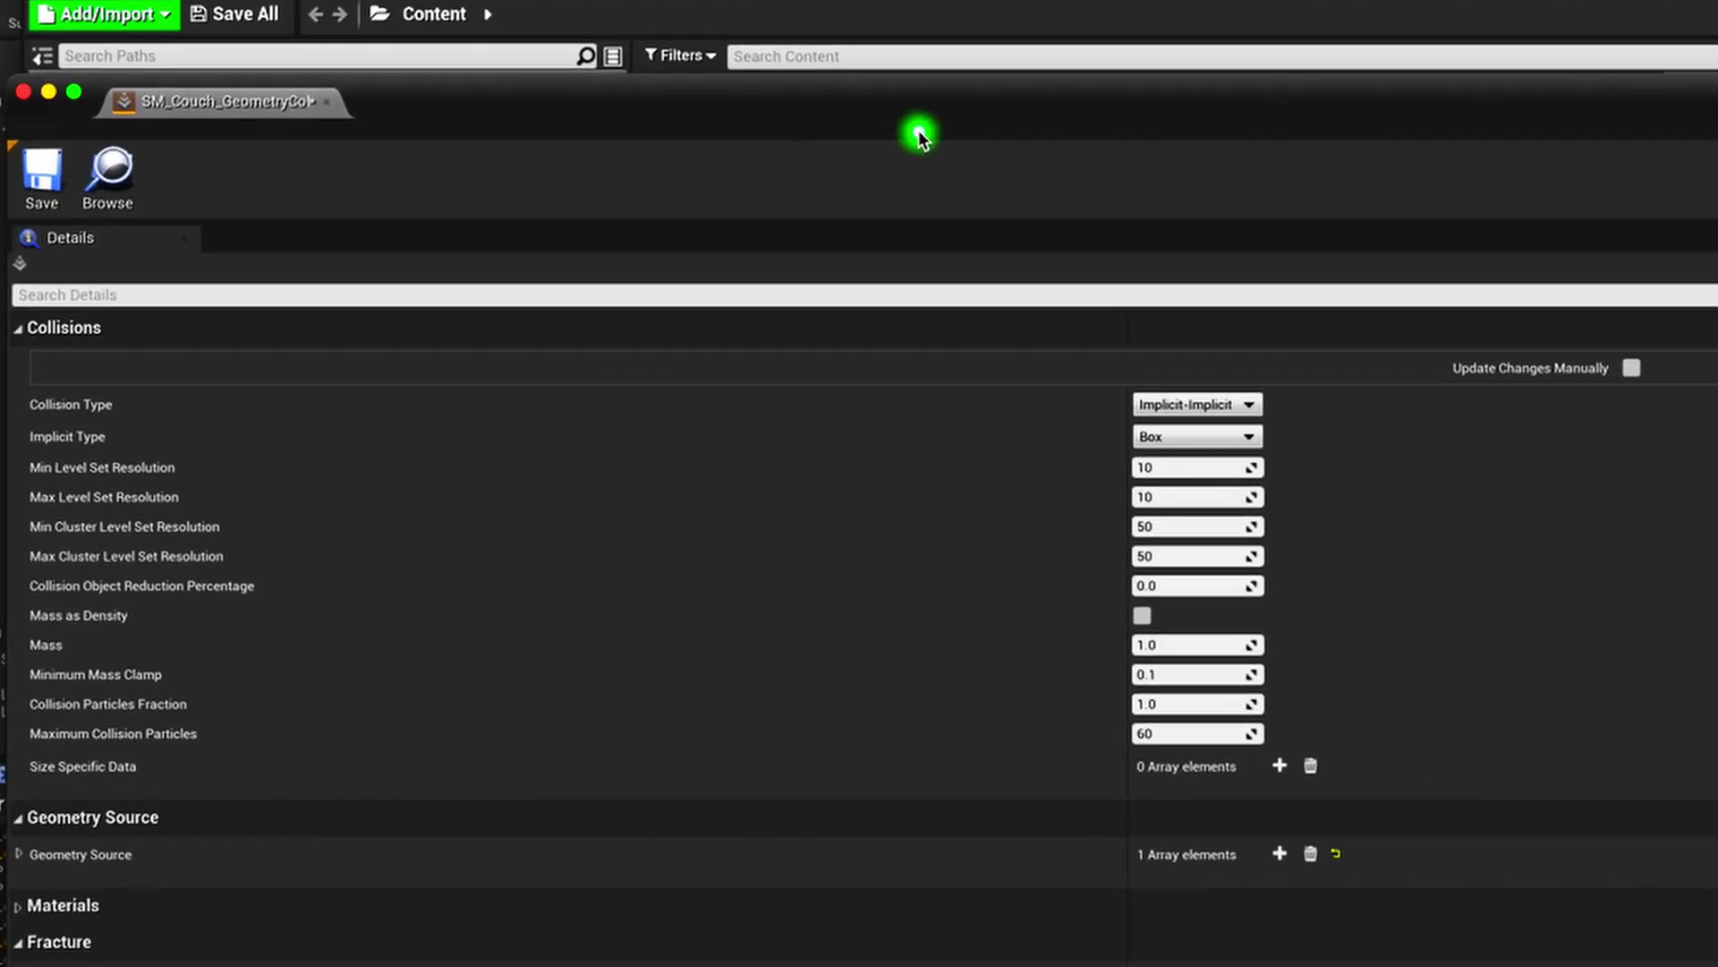
# - Set Implicit Type to Level Set and Collision Type to Particle-Implicit, then reselect the couch
pyautogui.click(1601, 329)
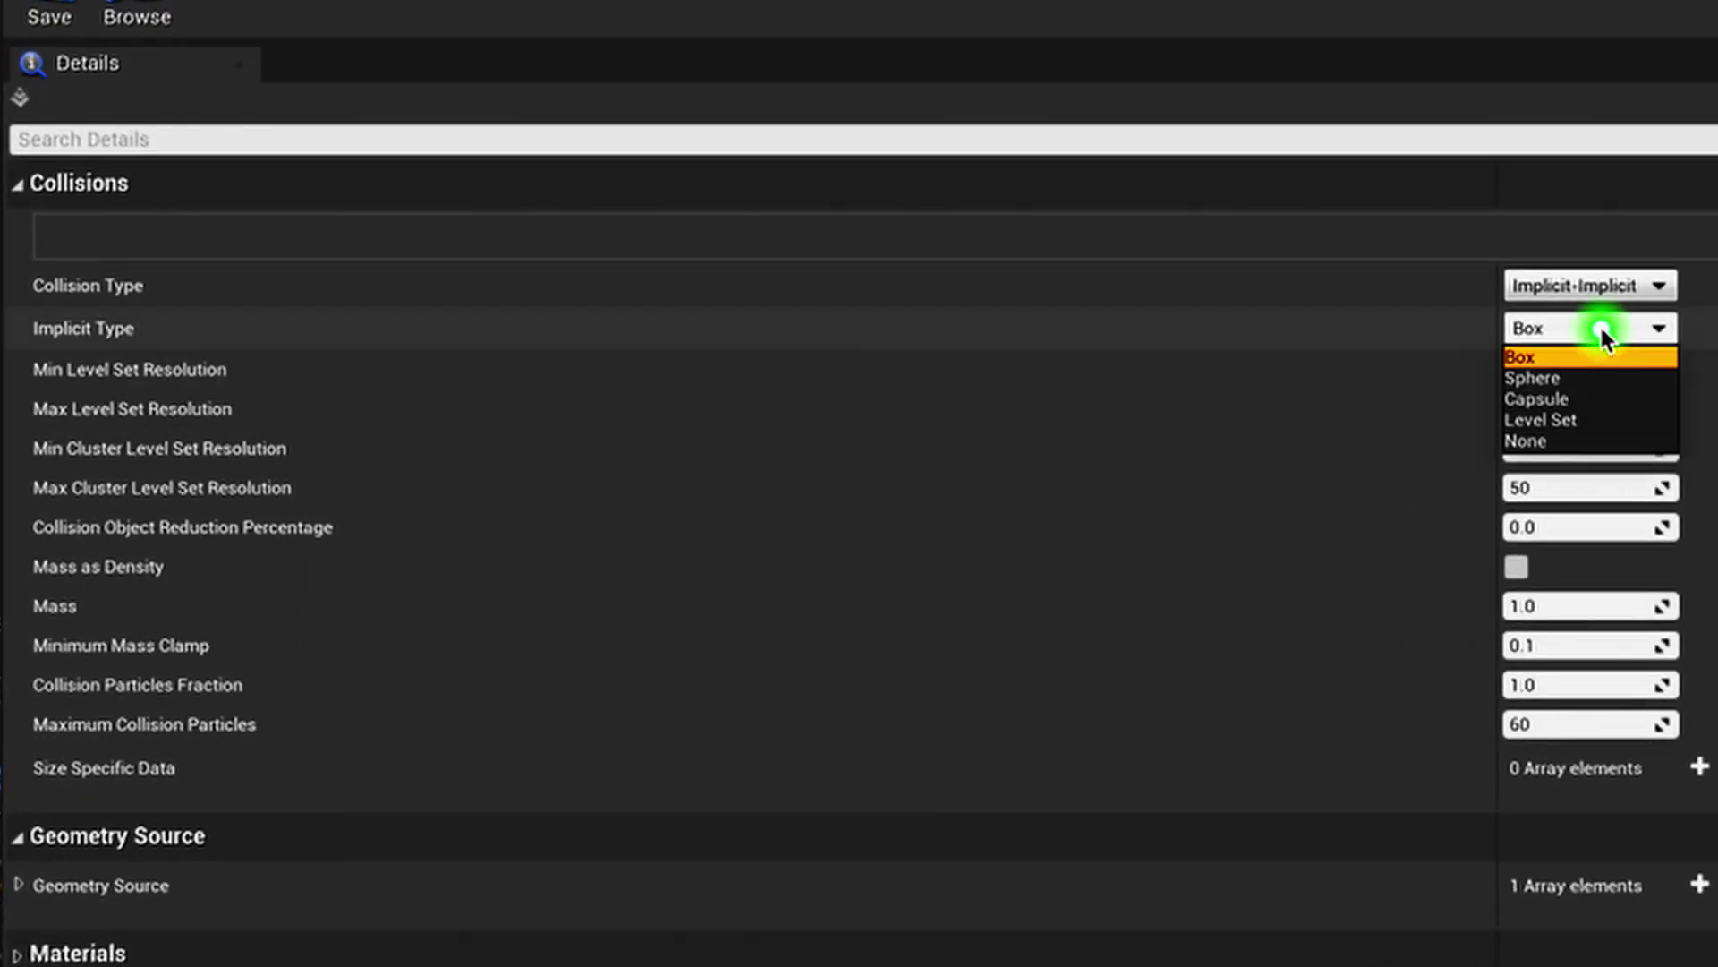
pyautogui.click(1604, 421)
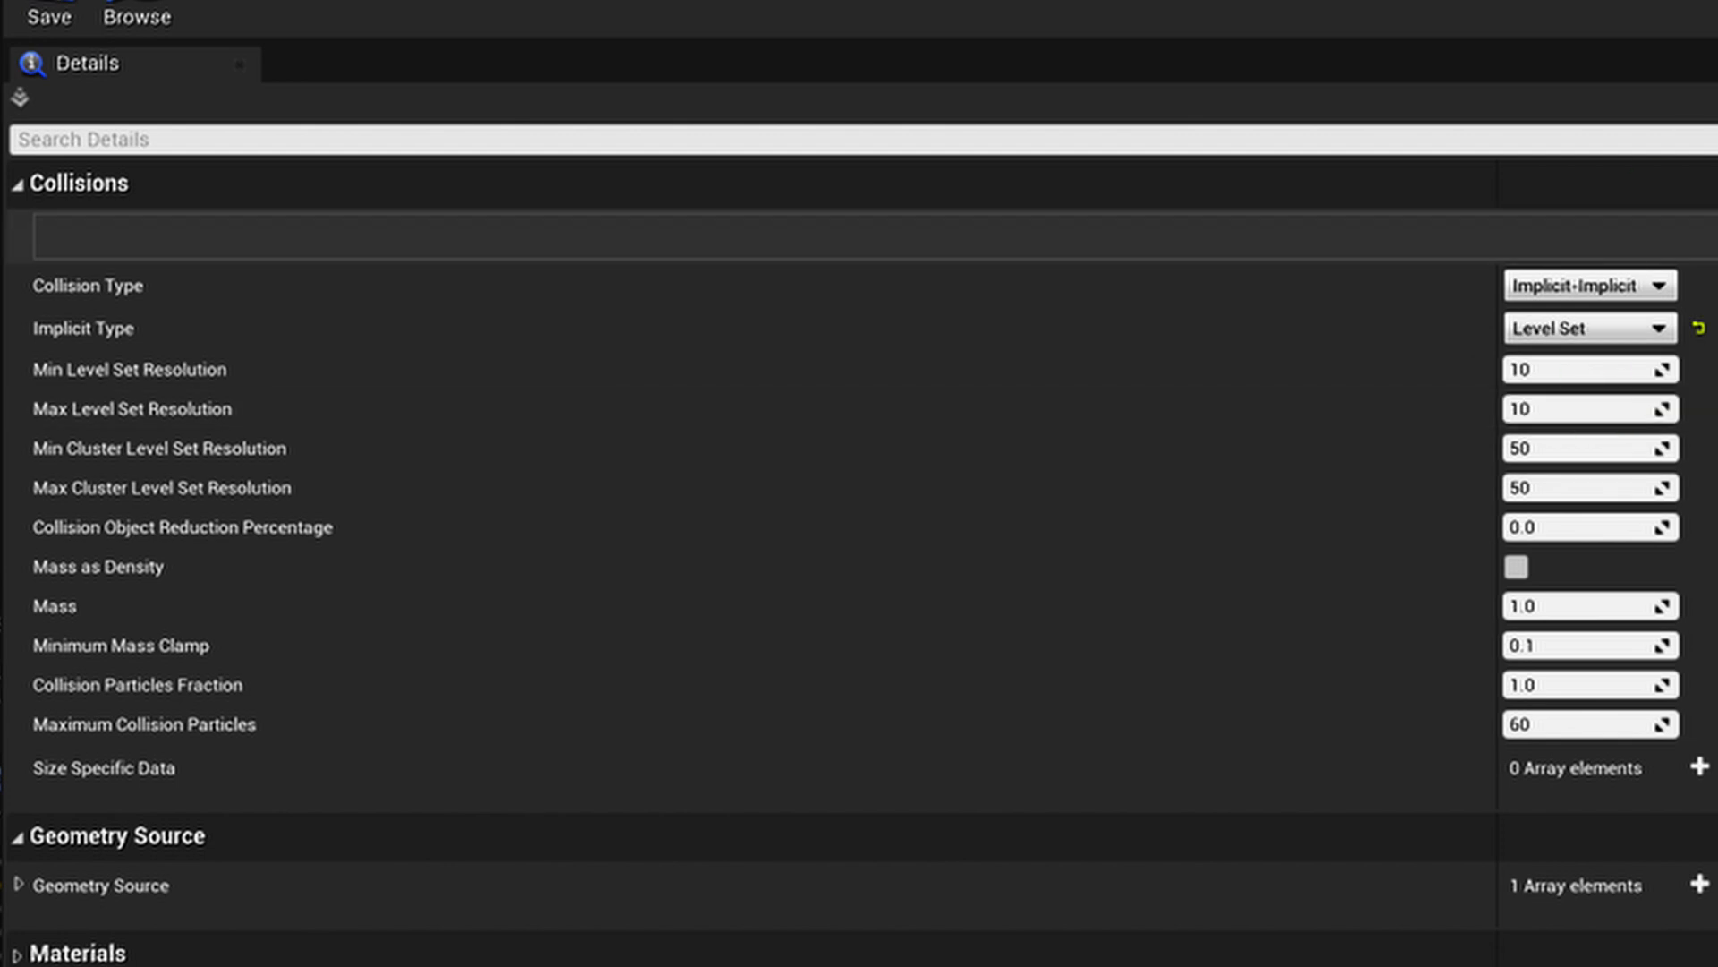
pyautogui.click(1665, 287)
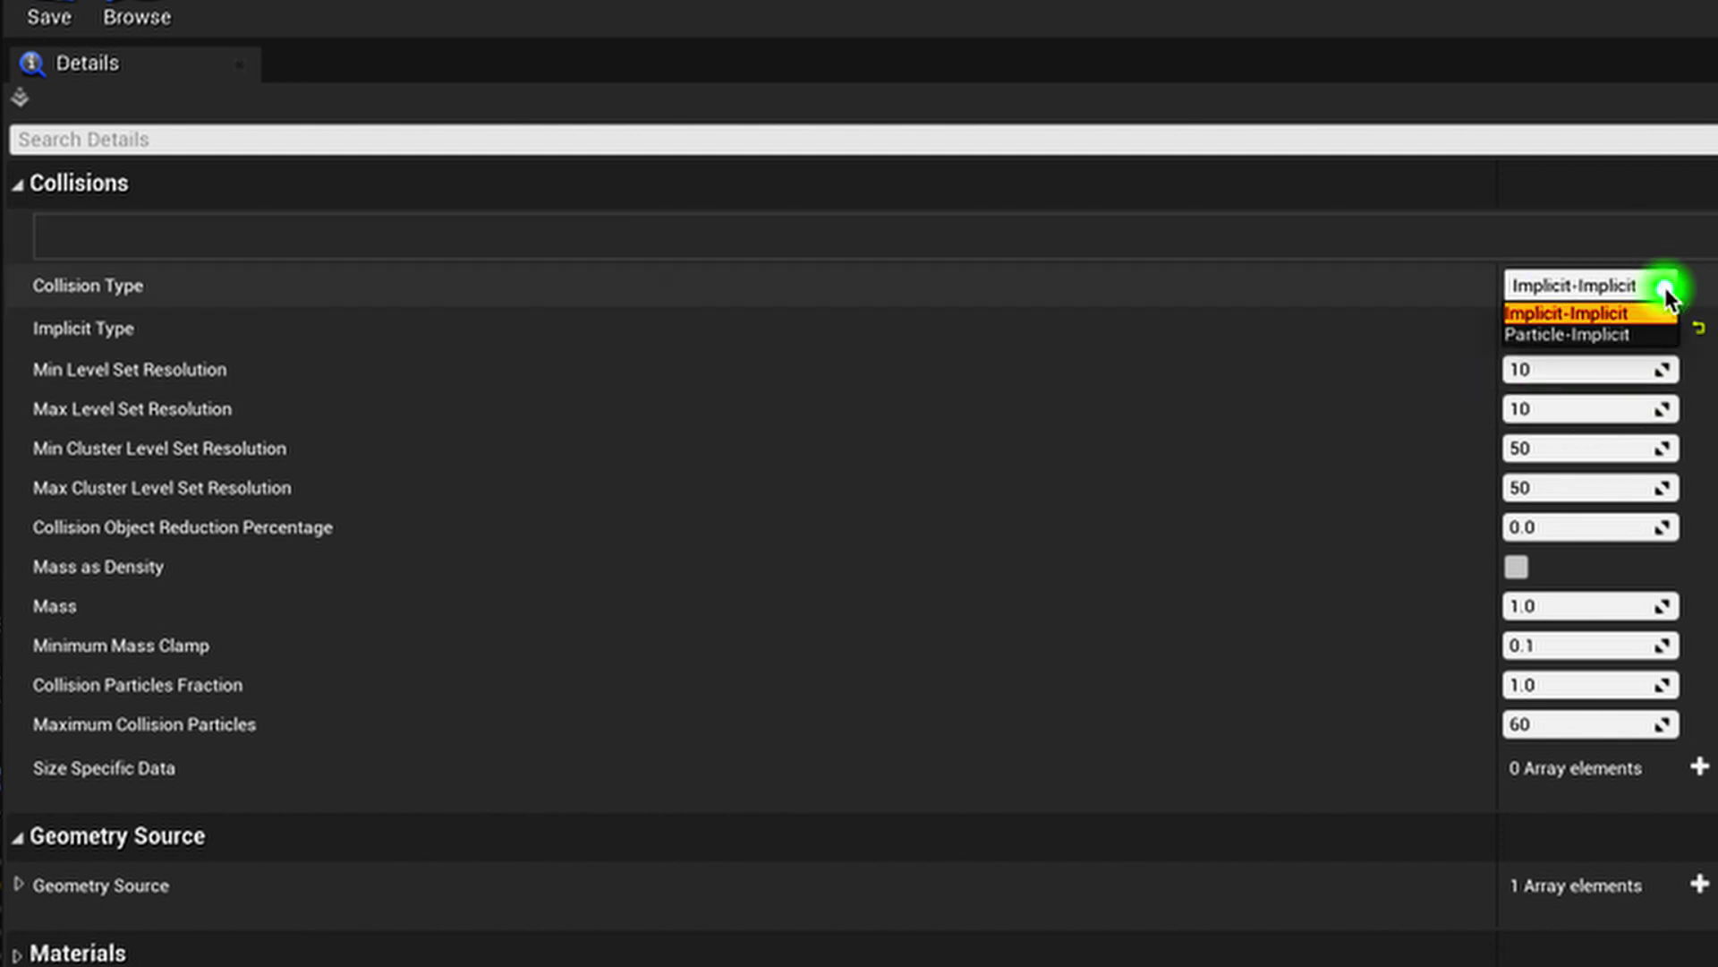
pyautogui.click(1635, 338)
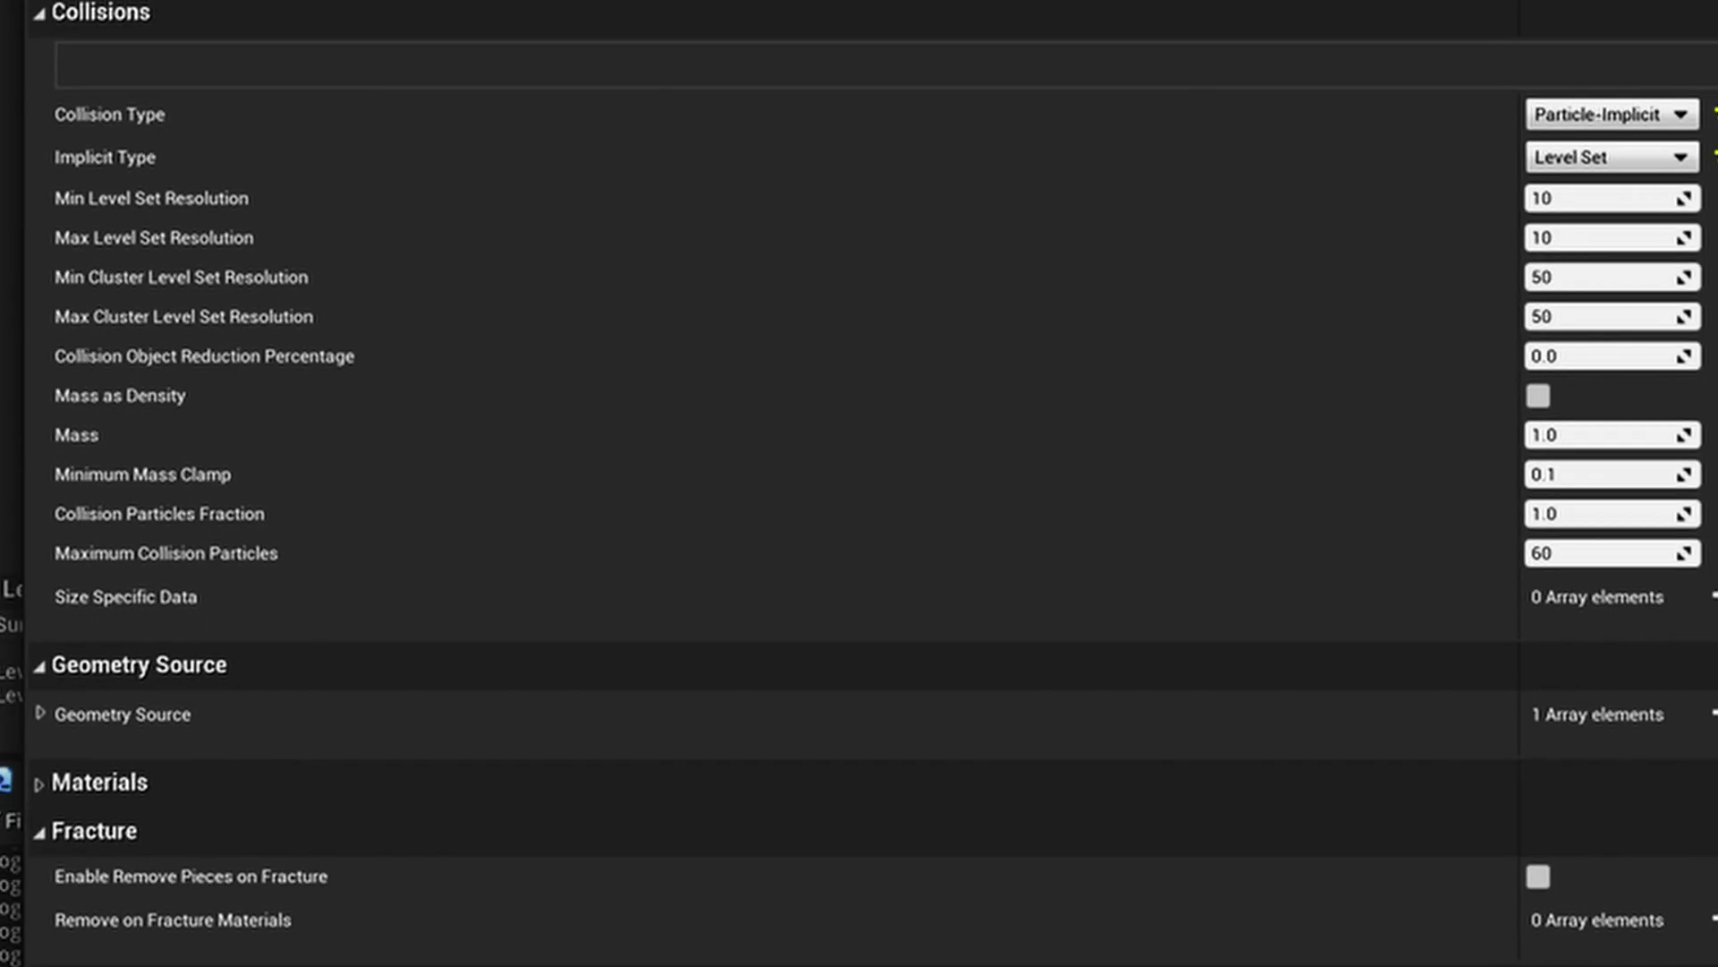
pyautogui.click(1620, 170)
pyautogui.click(1571, 169)
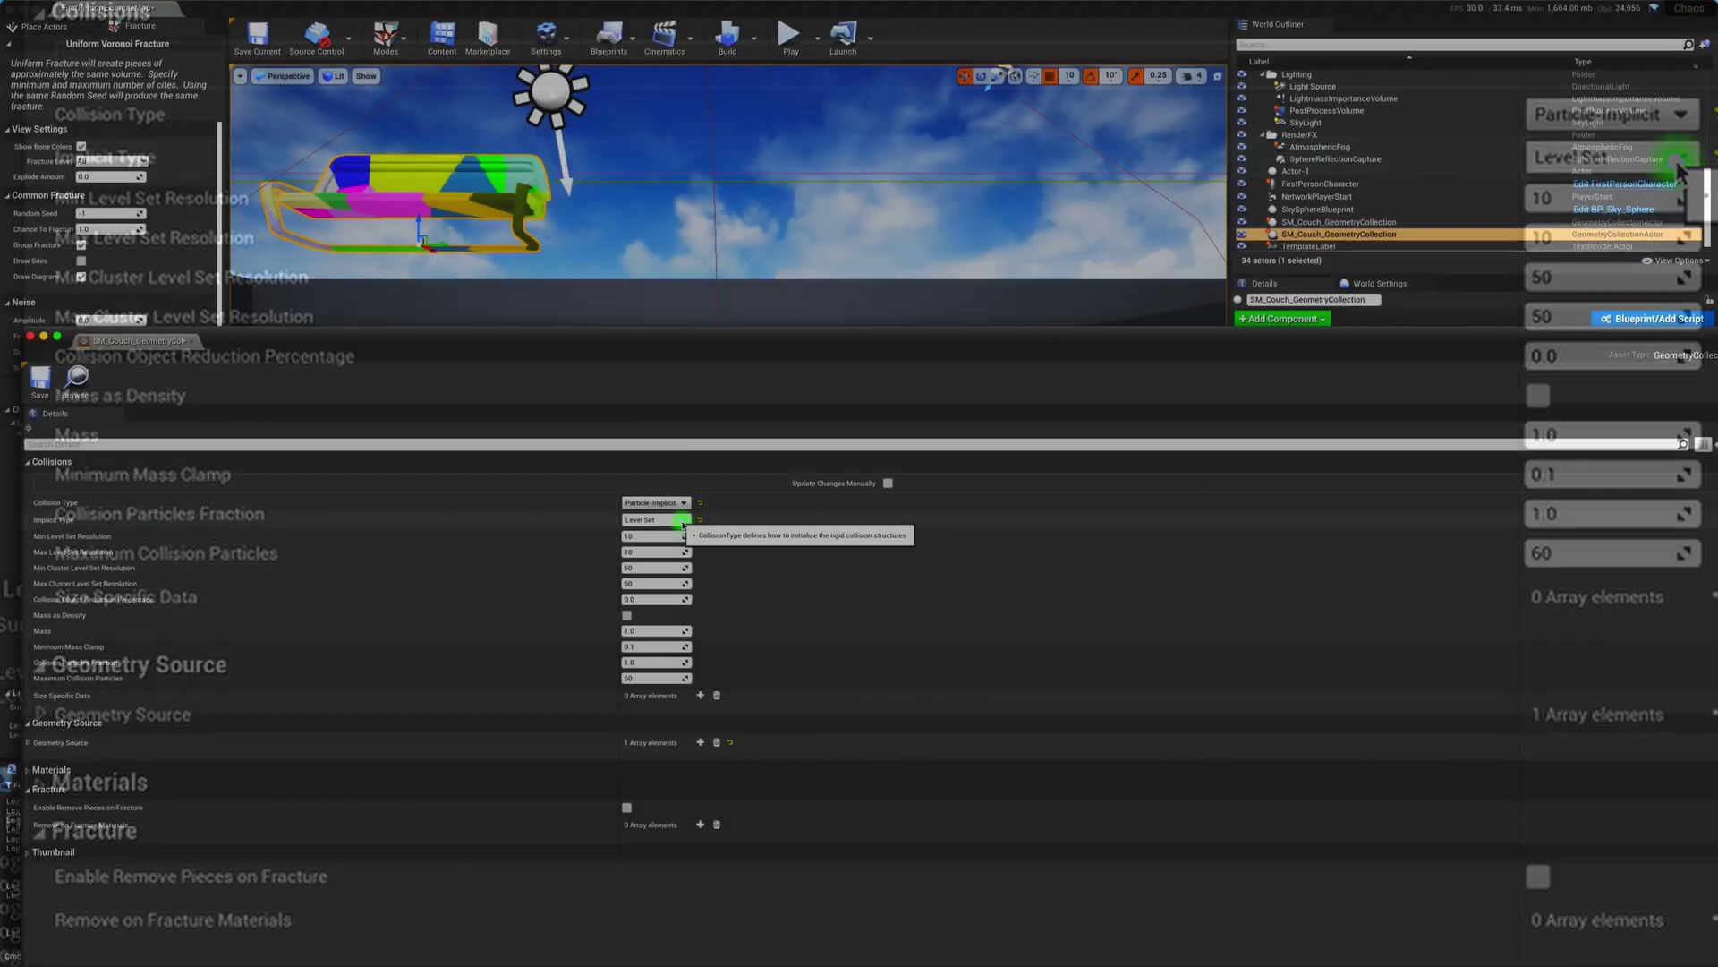
pyautogui.click(459, 194)
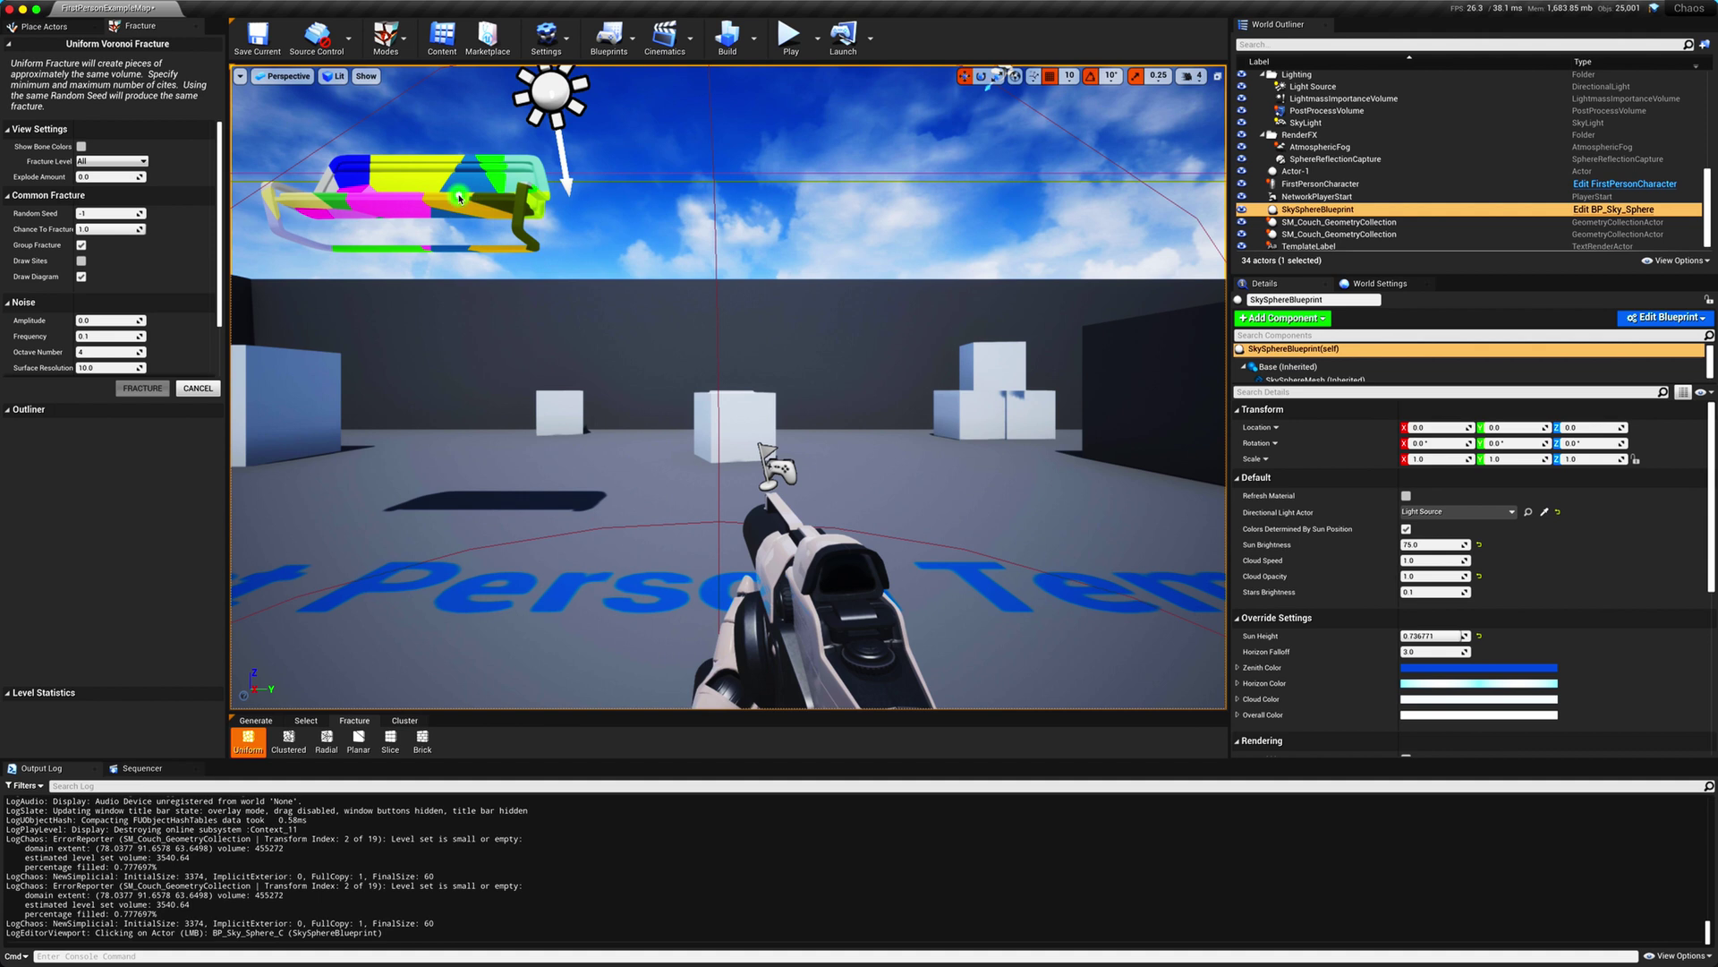
pyautogui.click(503, 489)
pyautogui.moveTo(504, 488); pyautogui.dragTo(586, 293)
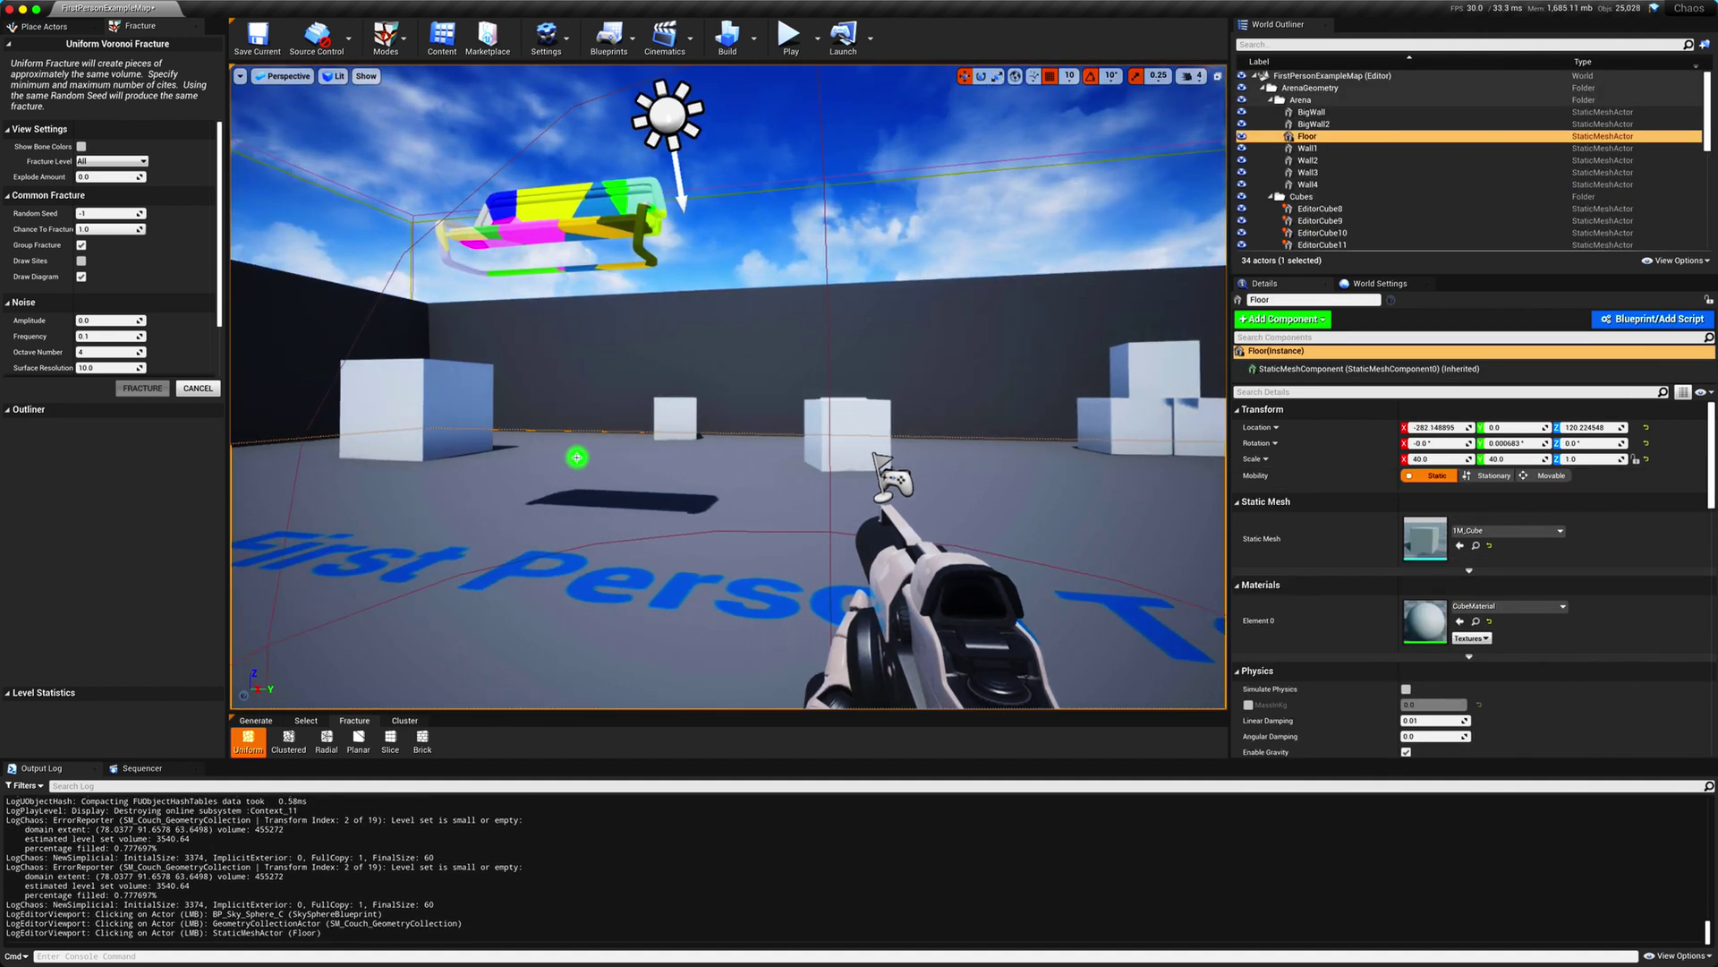
pyautogui.click(599, 204)
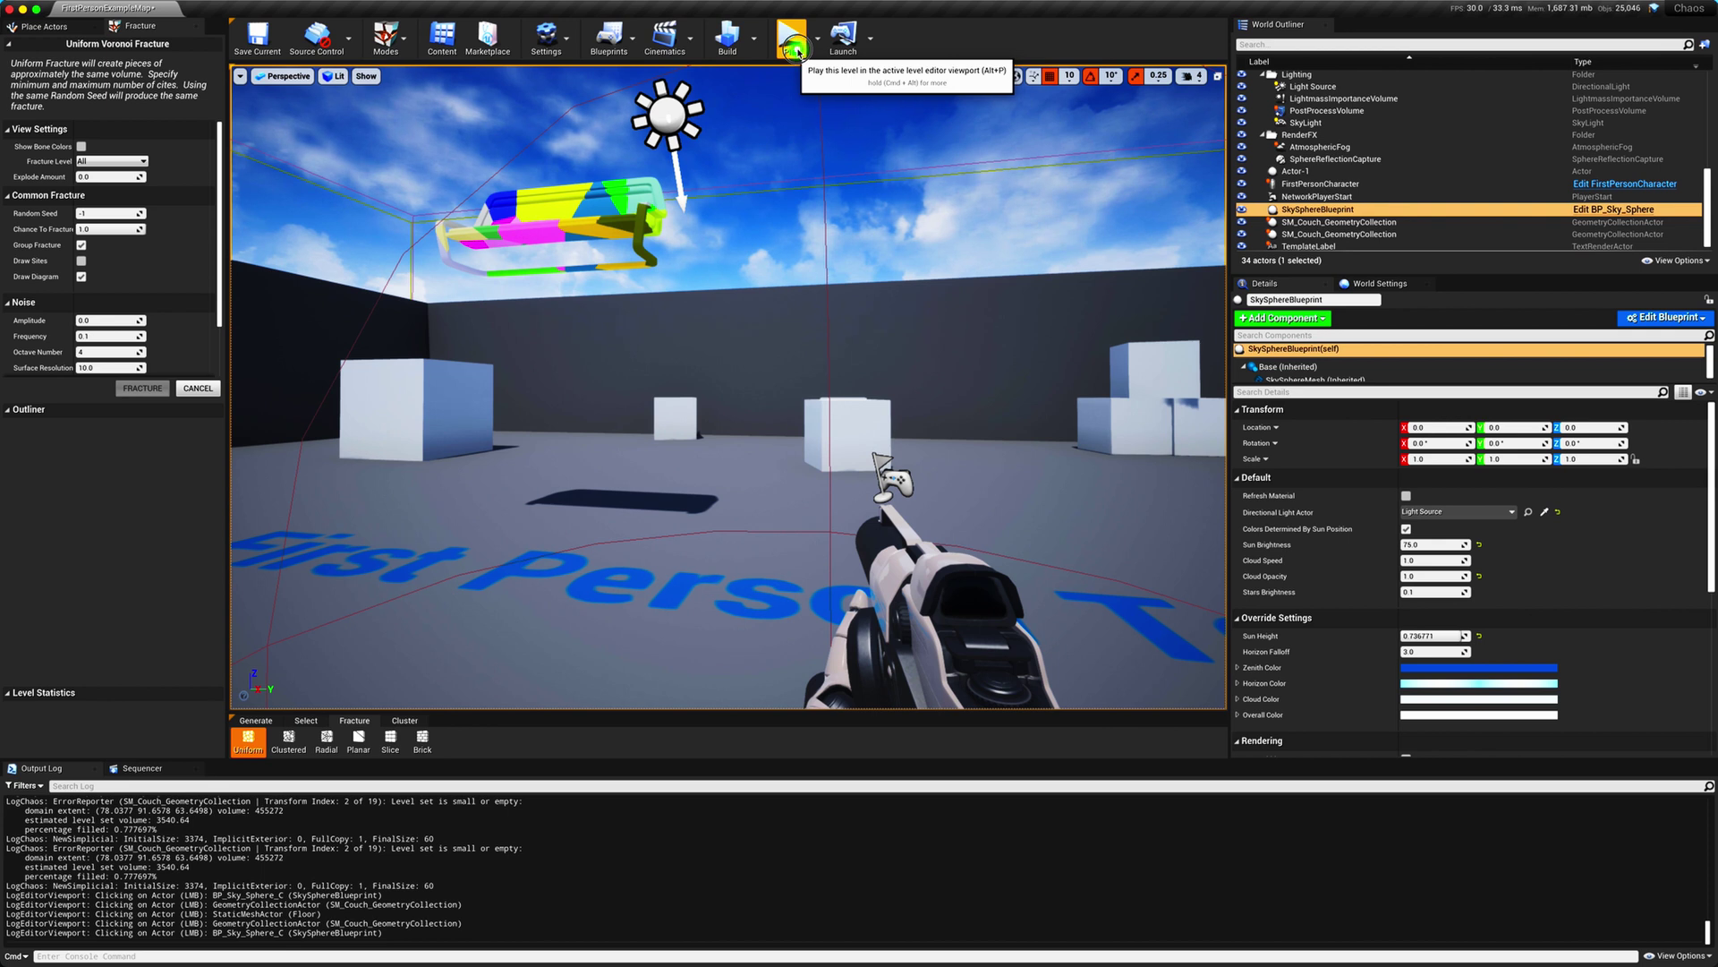
pyautogui.click(794, 46)
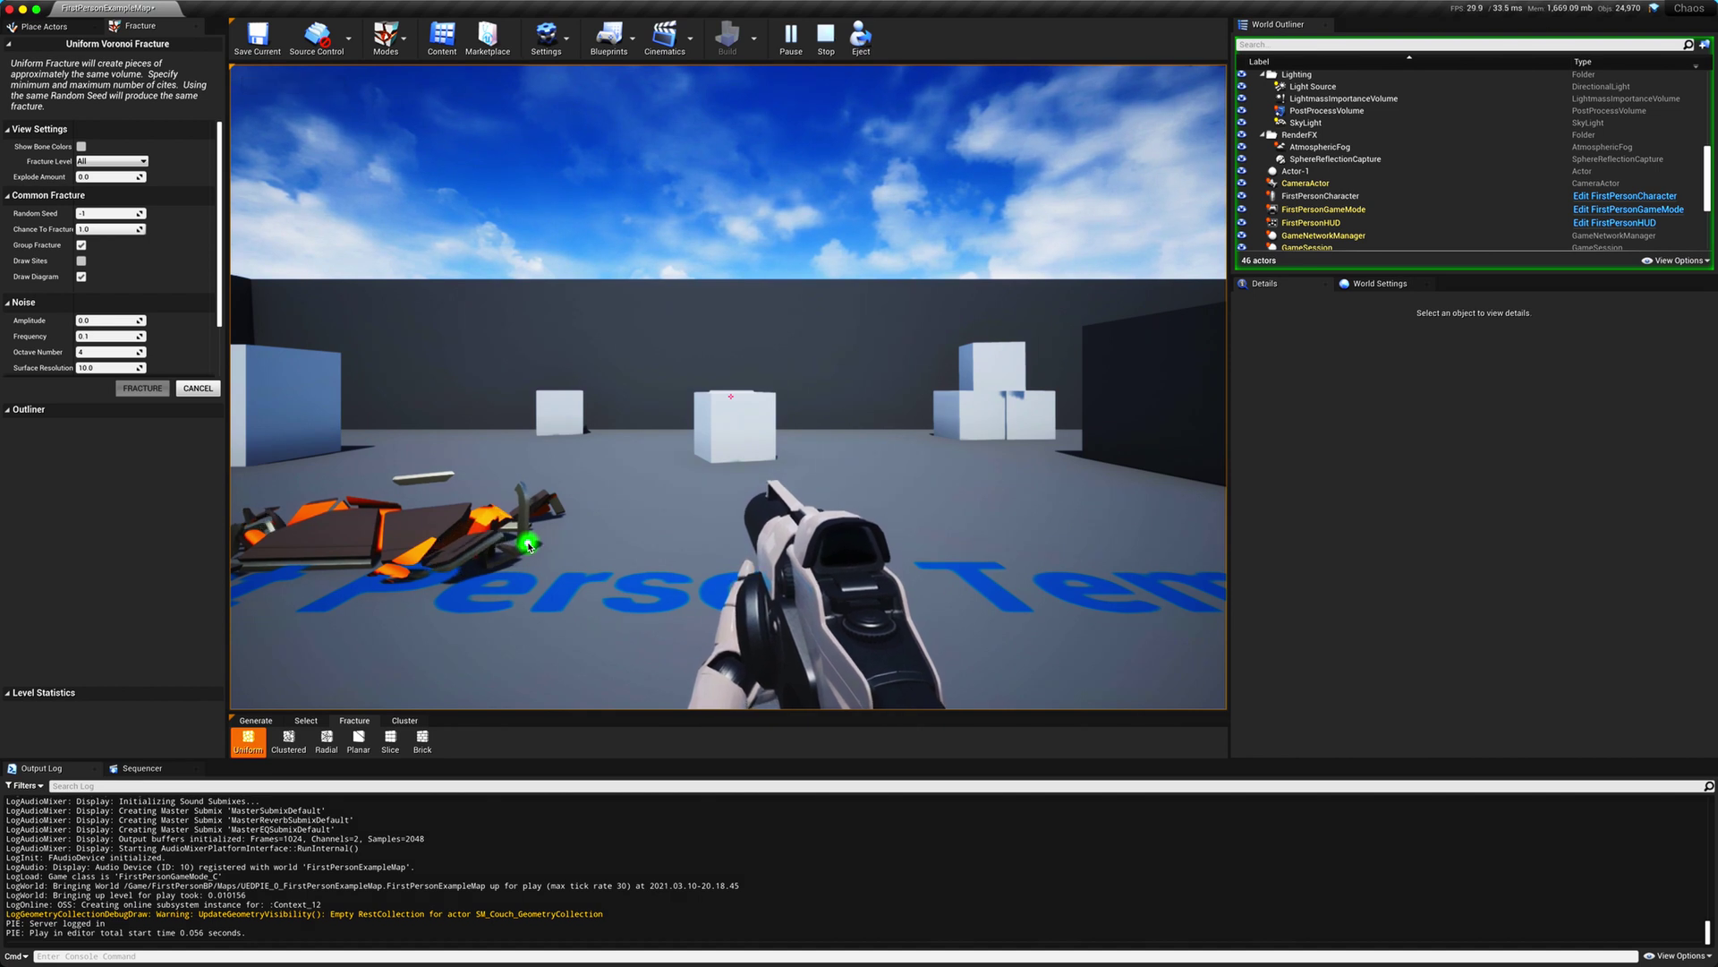
pyautogui.press('Escape')
pyautogui.click(468, 193)
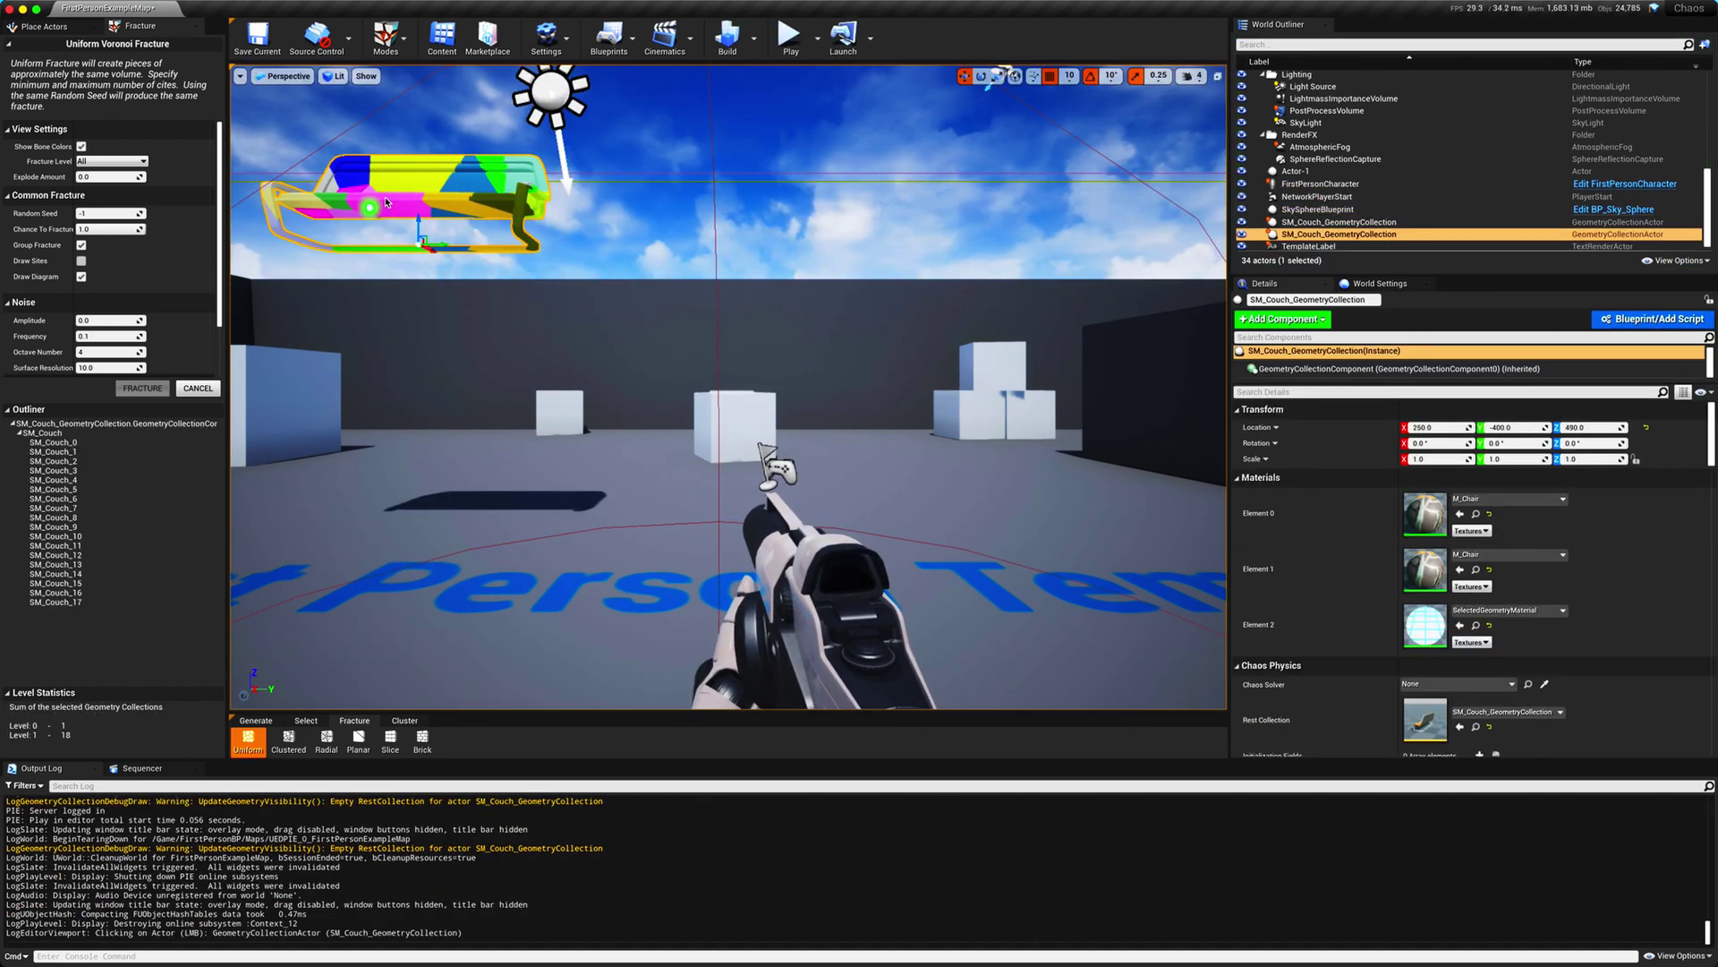
# - Lower the couch slightly along Z and scroll Details to the Clustering Damage Threshold
pyautogui.click(476, 540)
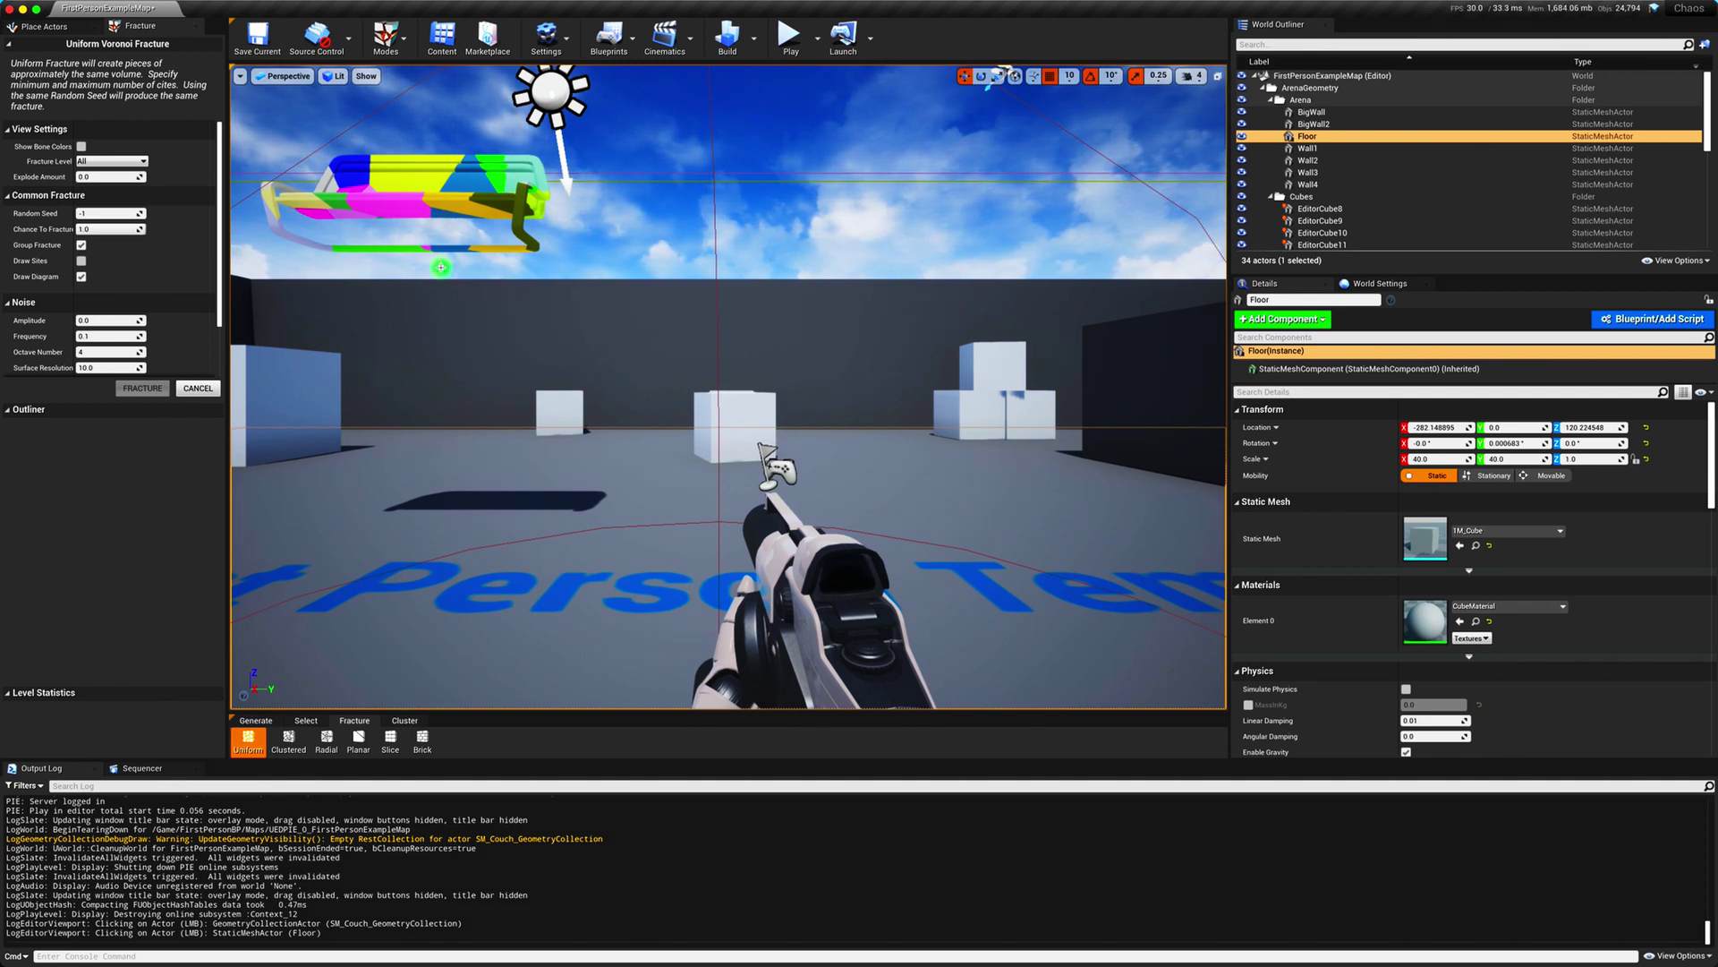
pyautogui.click(451, 185)
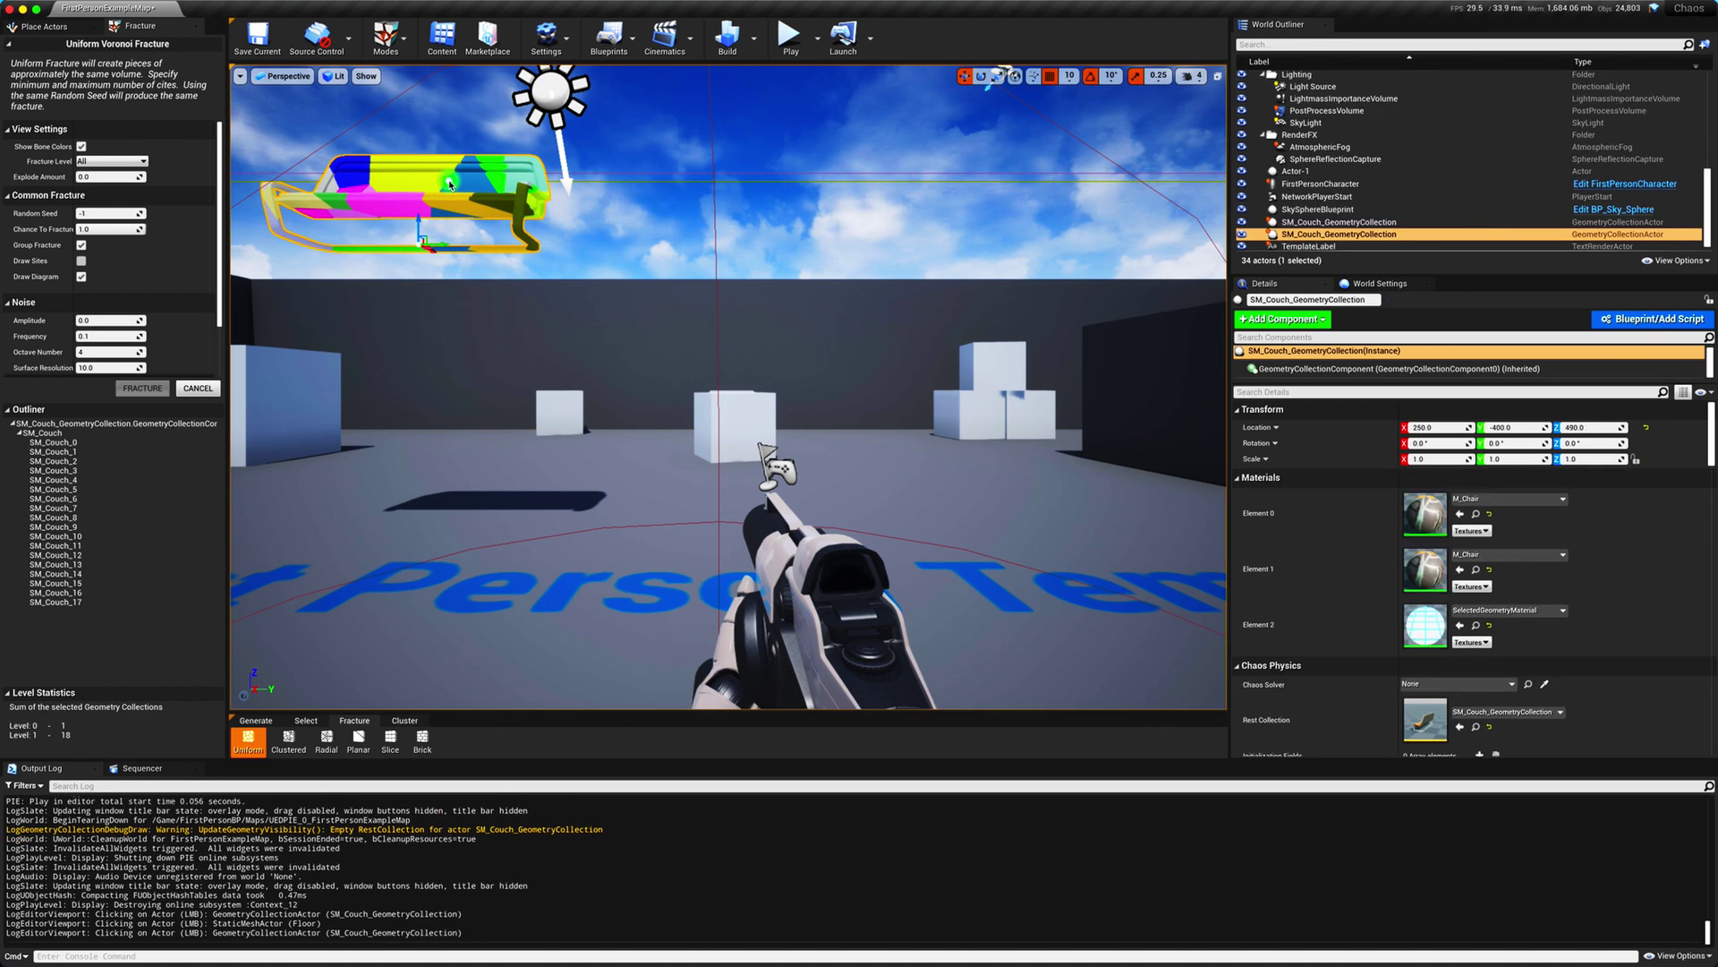
pyautogui.moveTo(420, 220)
pyautogui.mouseDown()
pyautogui.moveTo(420, 492)
pyautogui.moveTo(419, 306)
pyautogui.mouseUp()
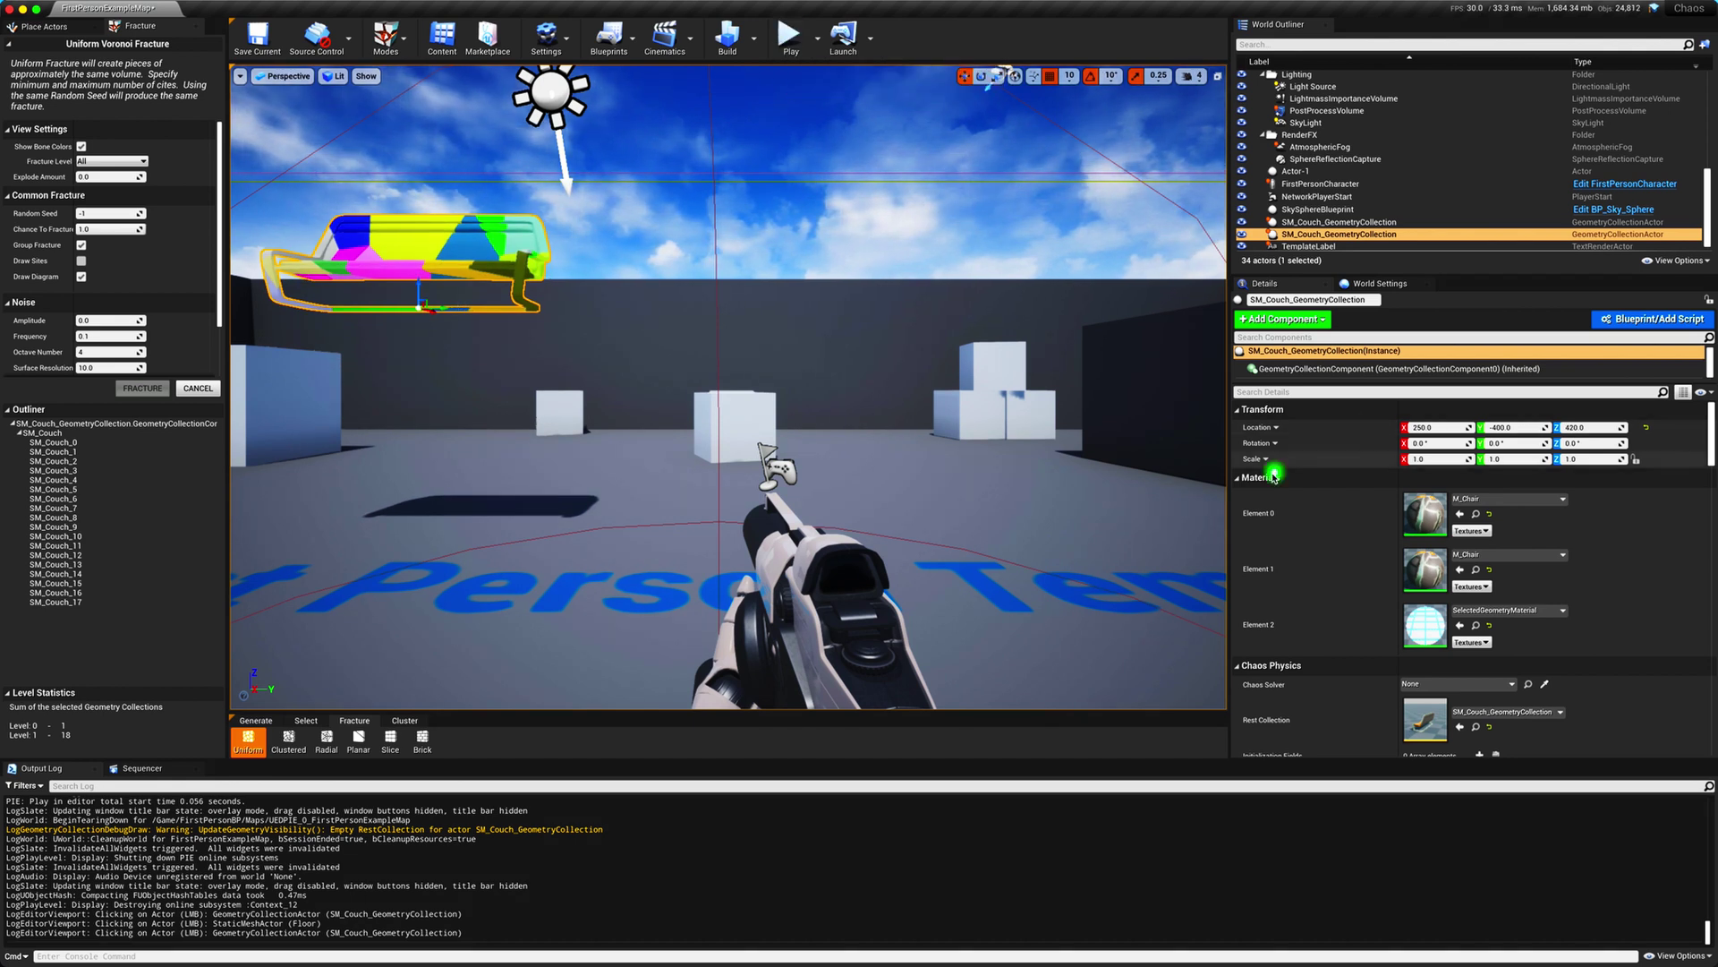
pyautogui.scroll(-10, 1393, 578)
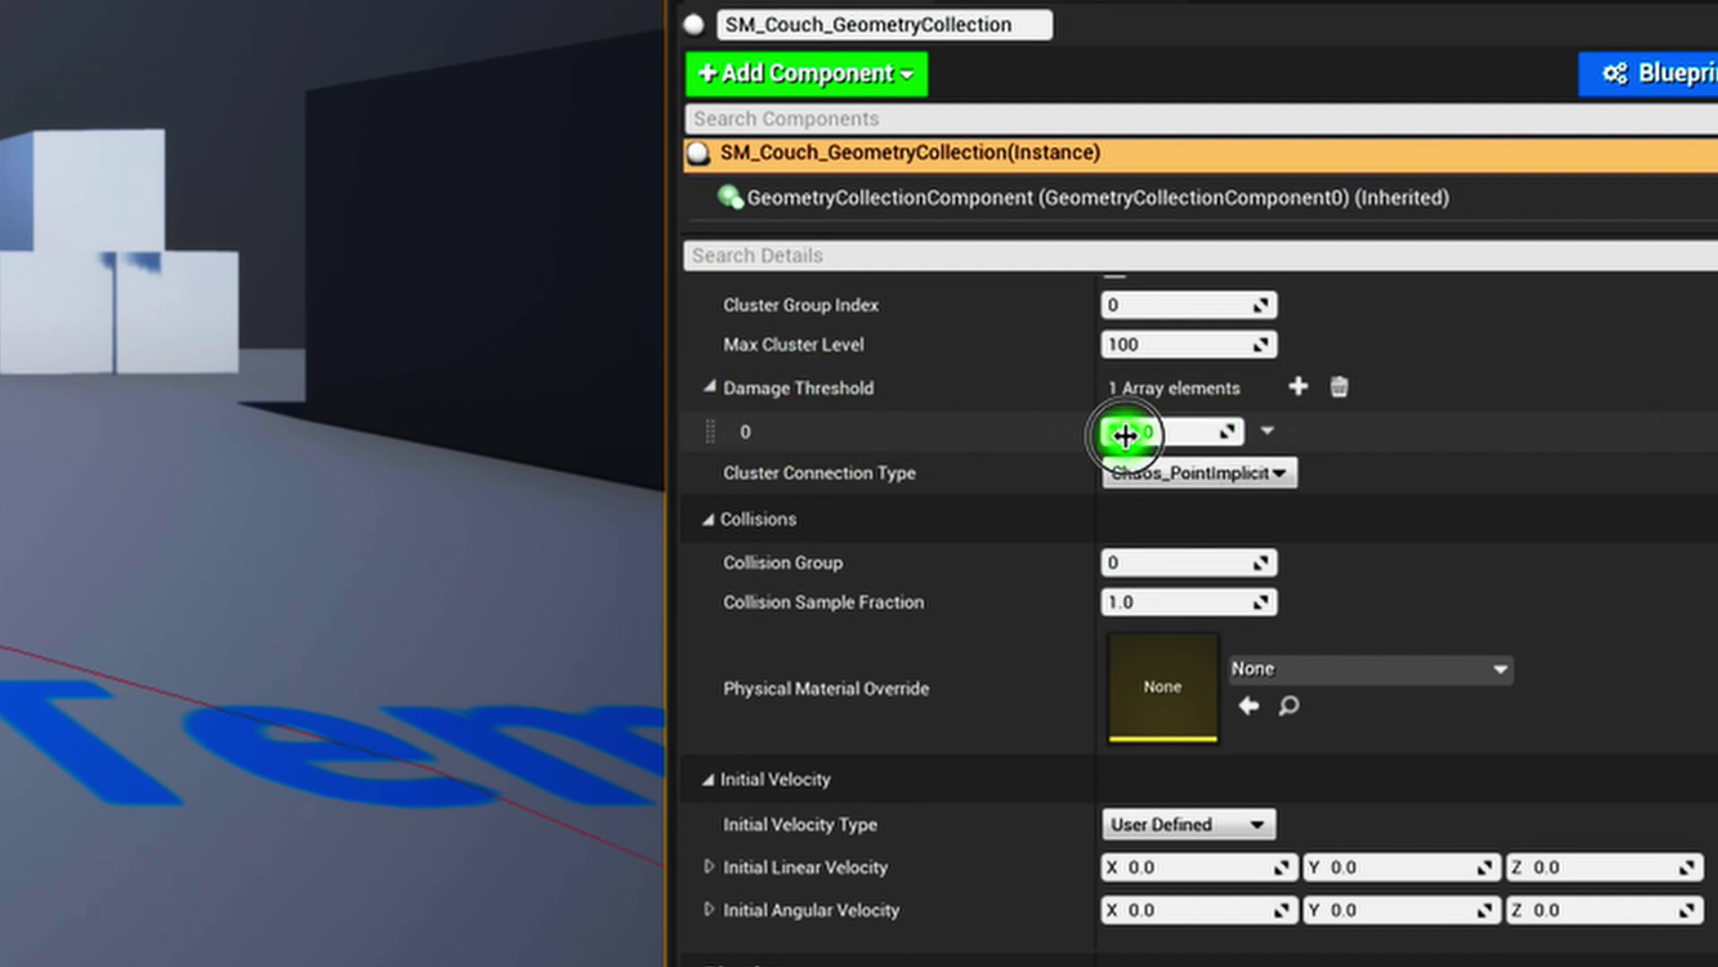
# - Play-test with a very large Damage Threshold, then drag the value back down
pyautogui.moveTo(1129, 431); pyautogui.dragTo(1151, 448)
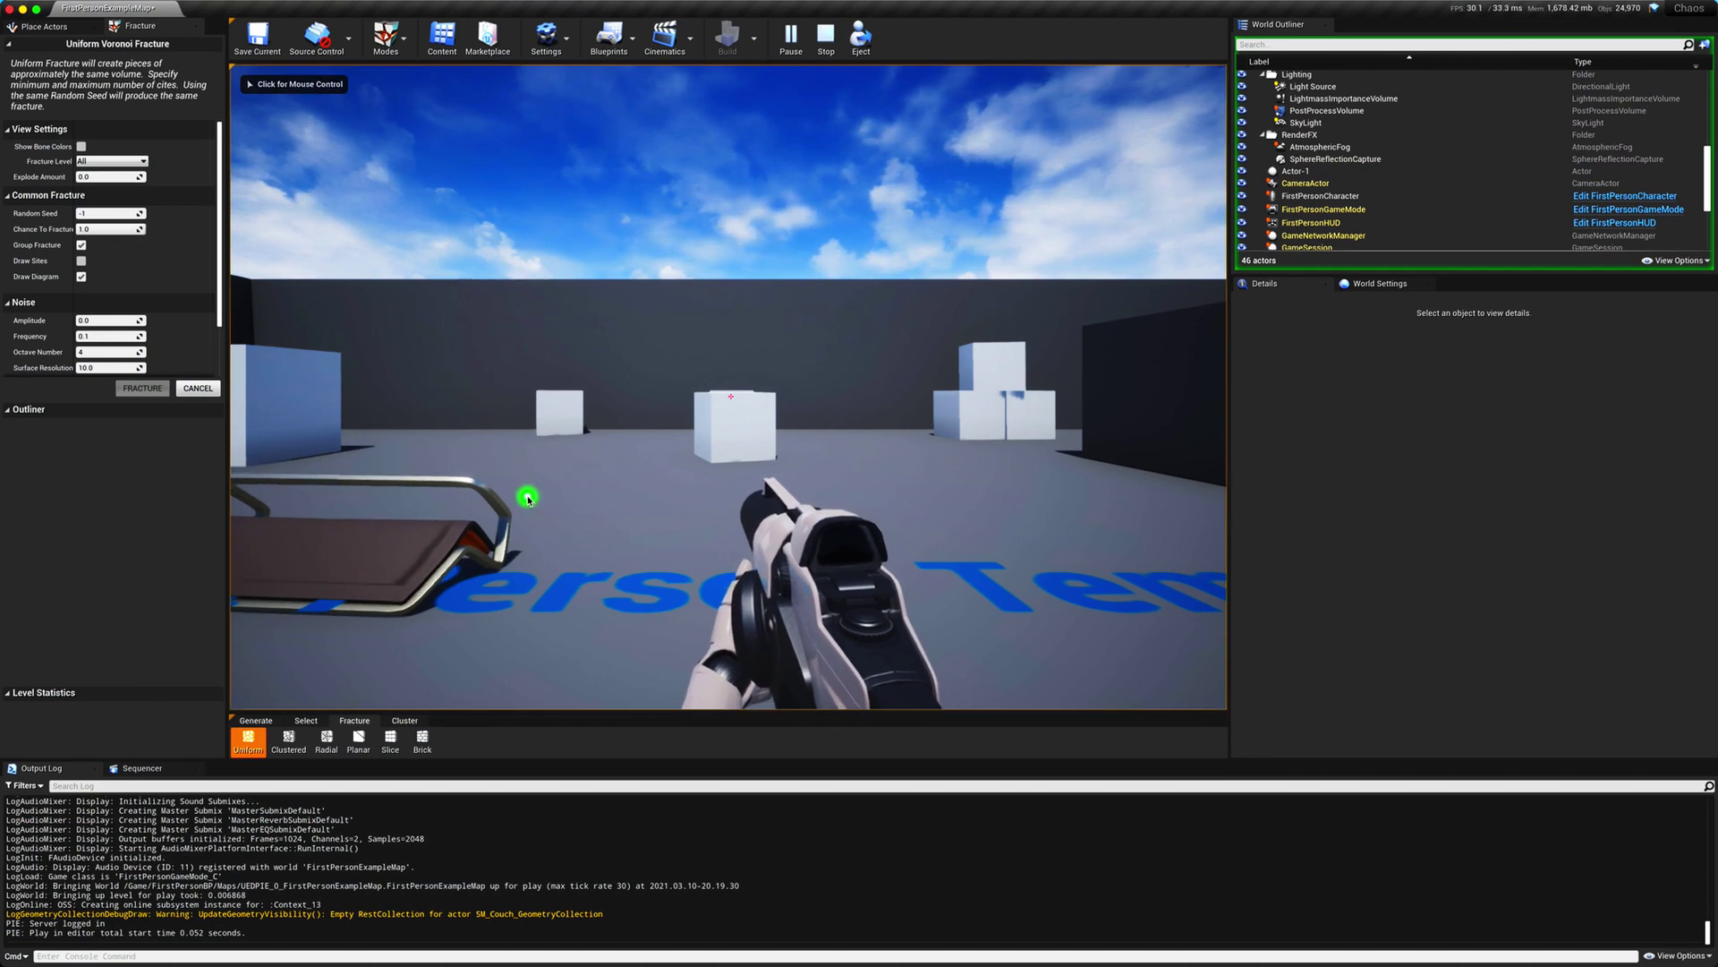
pyautogui.press('Escape')
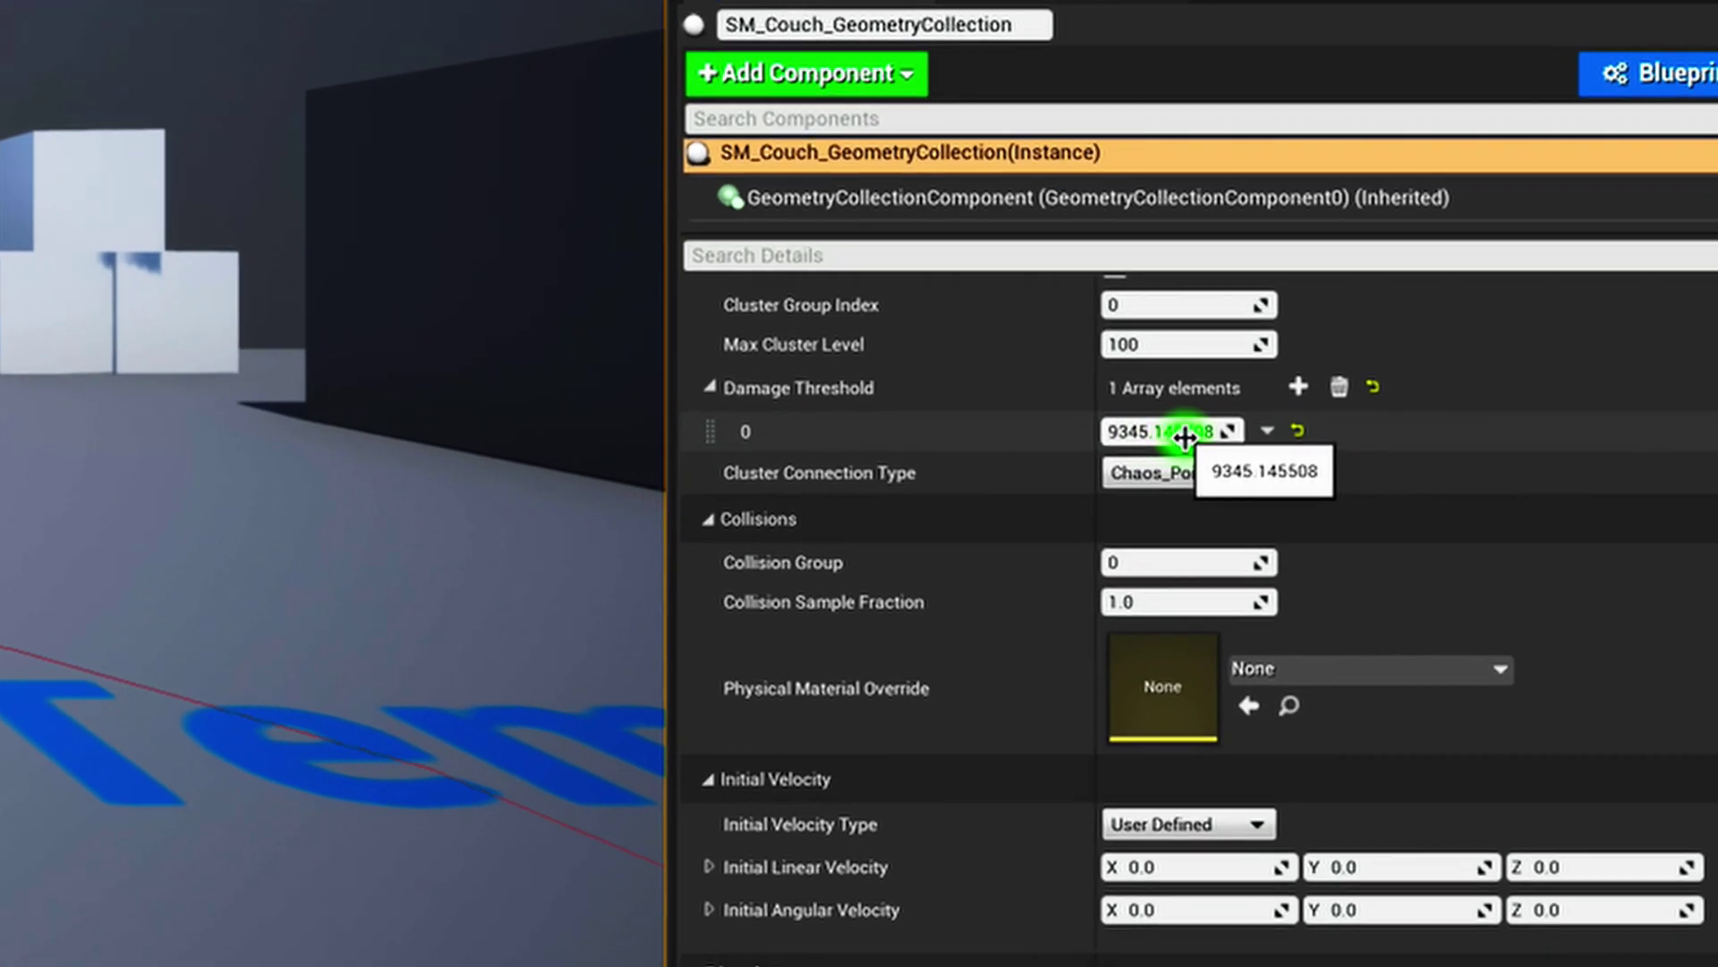
pyautogui.click(1182, 433)
pyautogui.moveTo(1182, 434); pyautogui.dragTo(1177, 432)
# - Enter a Damage Threshold of 250
pyautogui.click(1178, 432)
pyautogui.write('250')
pyautogui.press('Return')
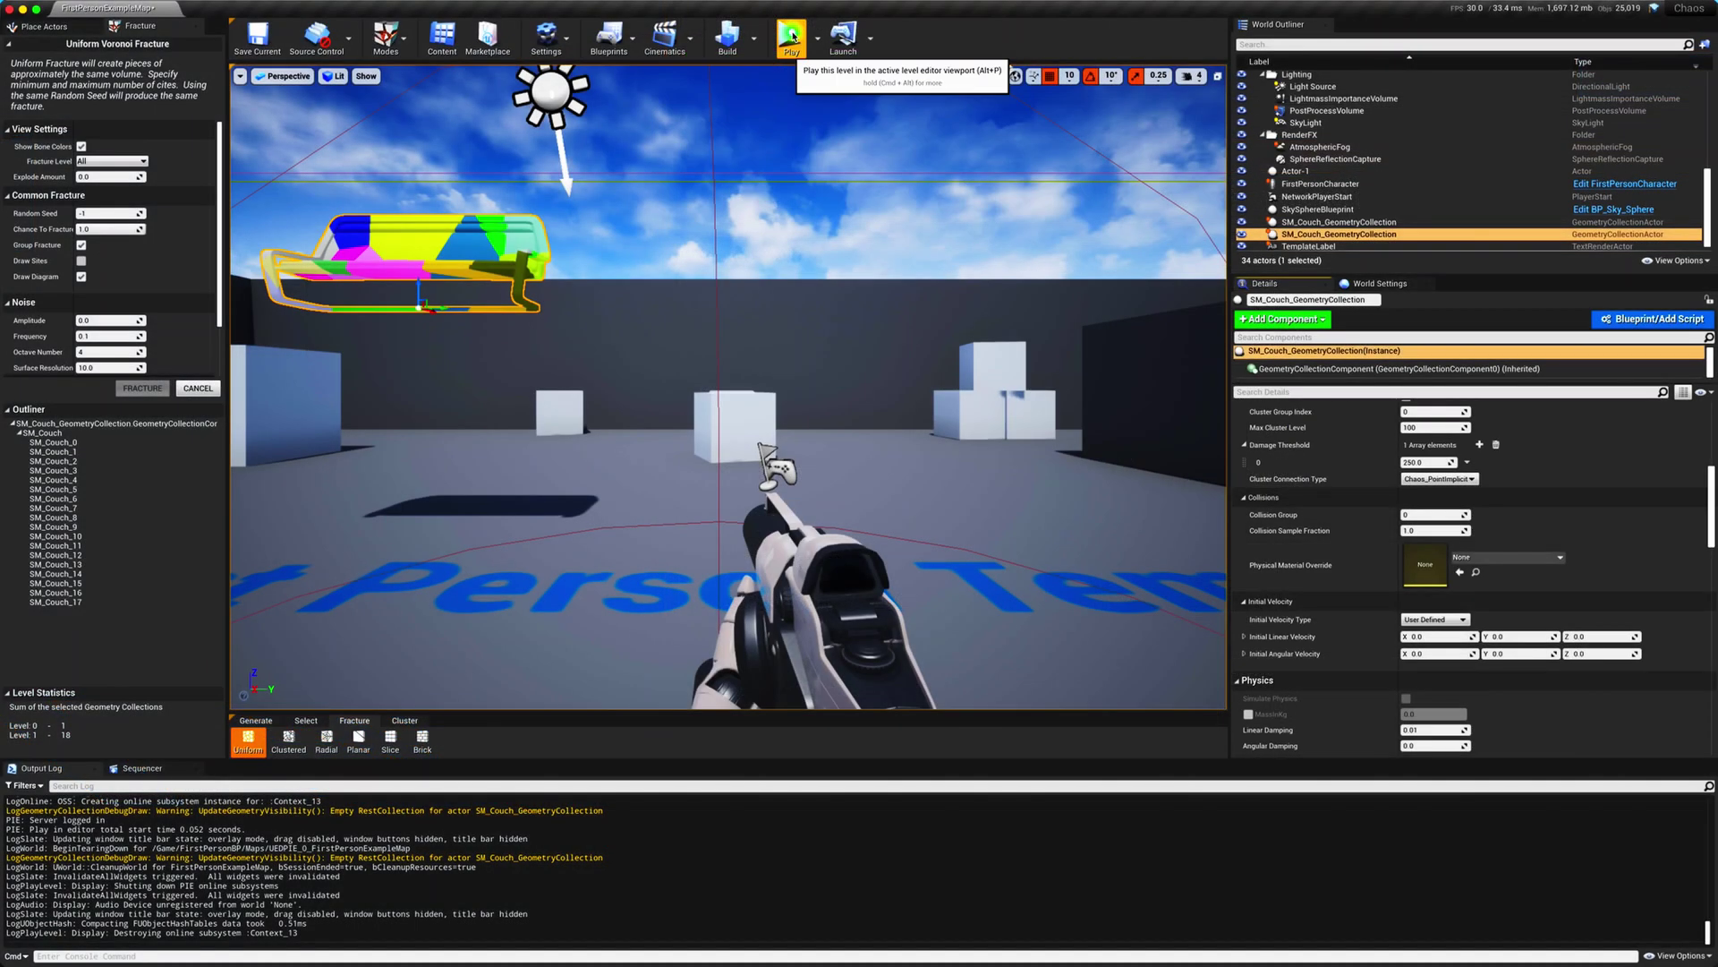
pyautogui.click(655, 304)
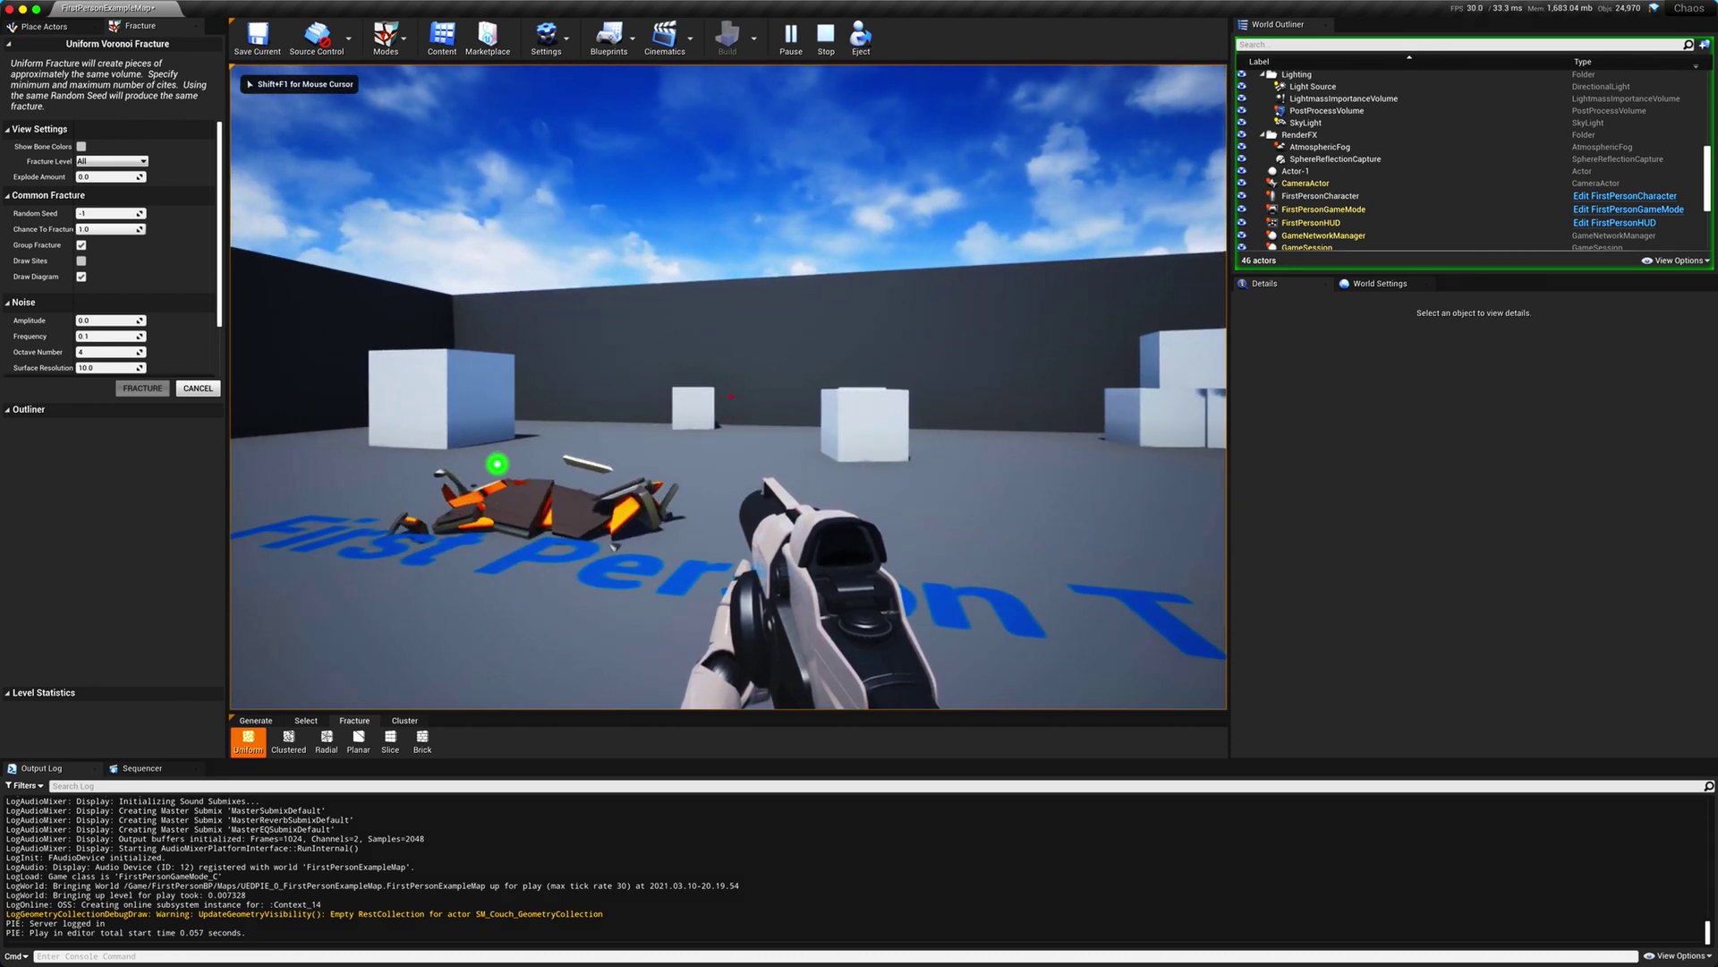
pyautogui.press('Escape')
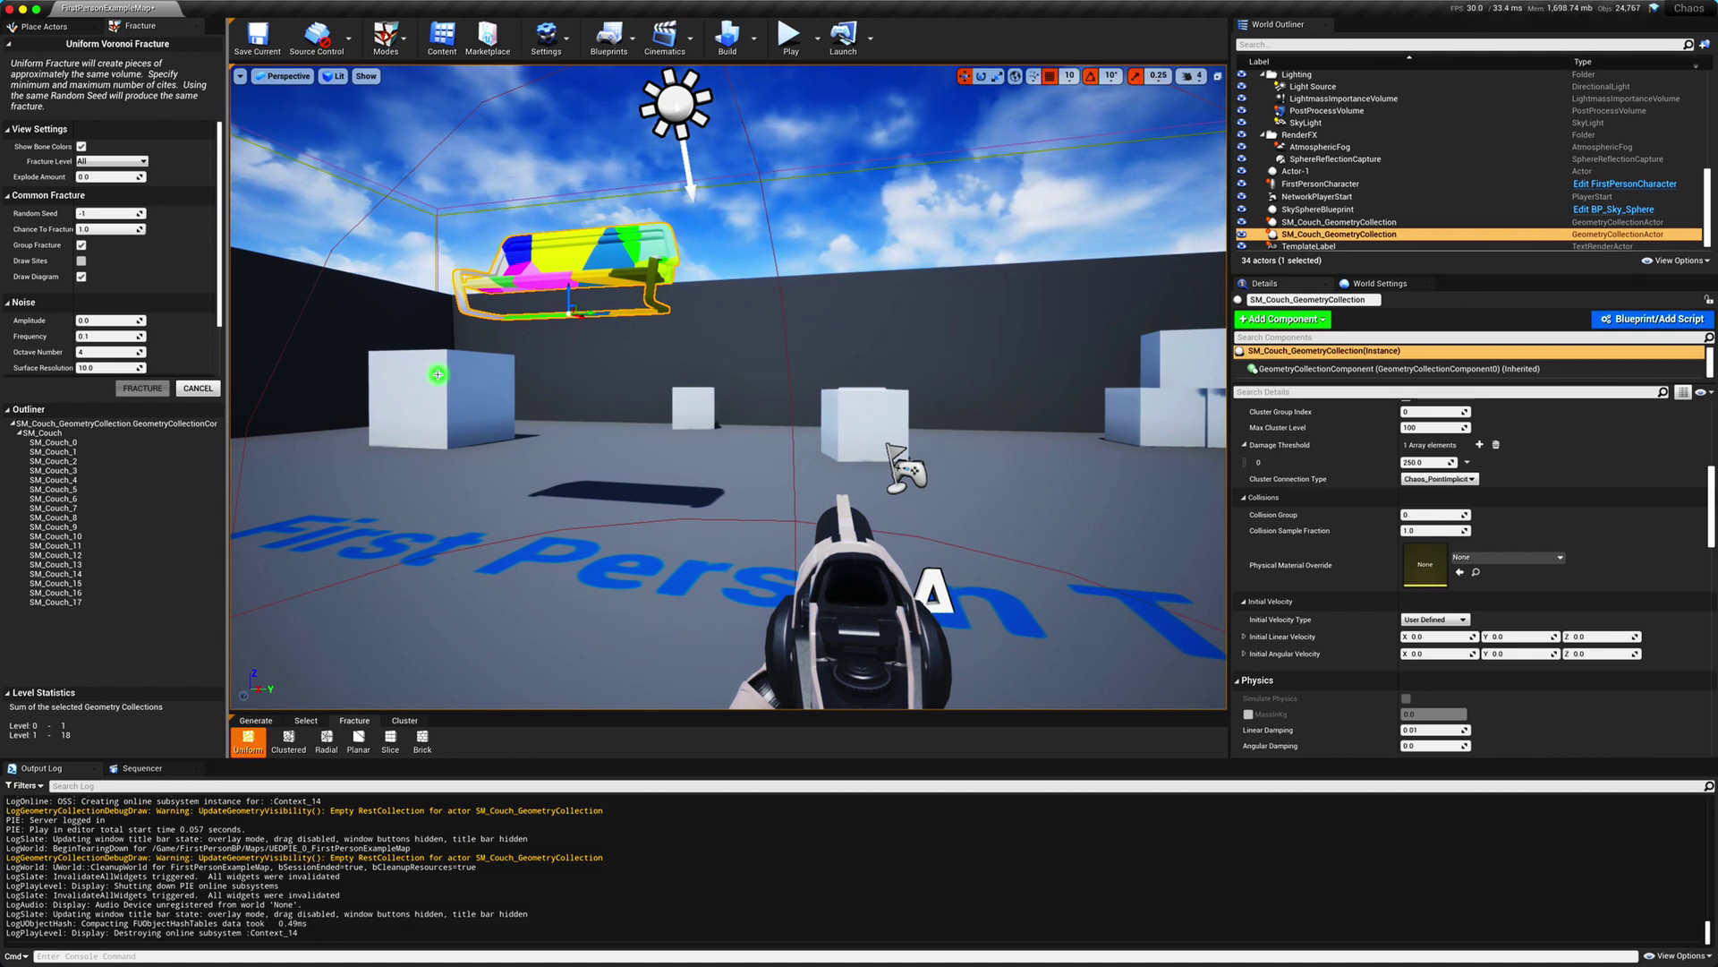
pyautogui.moveTo(491, 364)
pyautogui.mouseDown()
pyautogui.moveTo(465, 340)
pyautogui.moveTo(784, 461)
pyautogui.mouseUp()
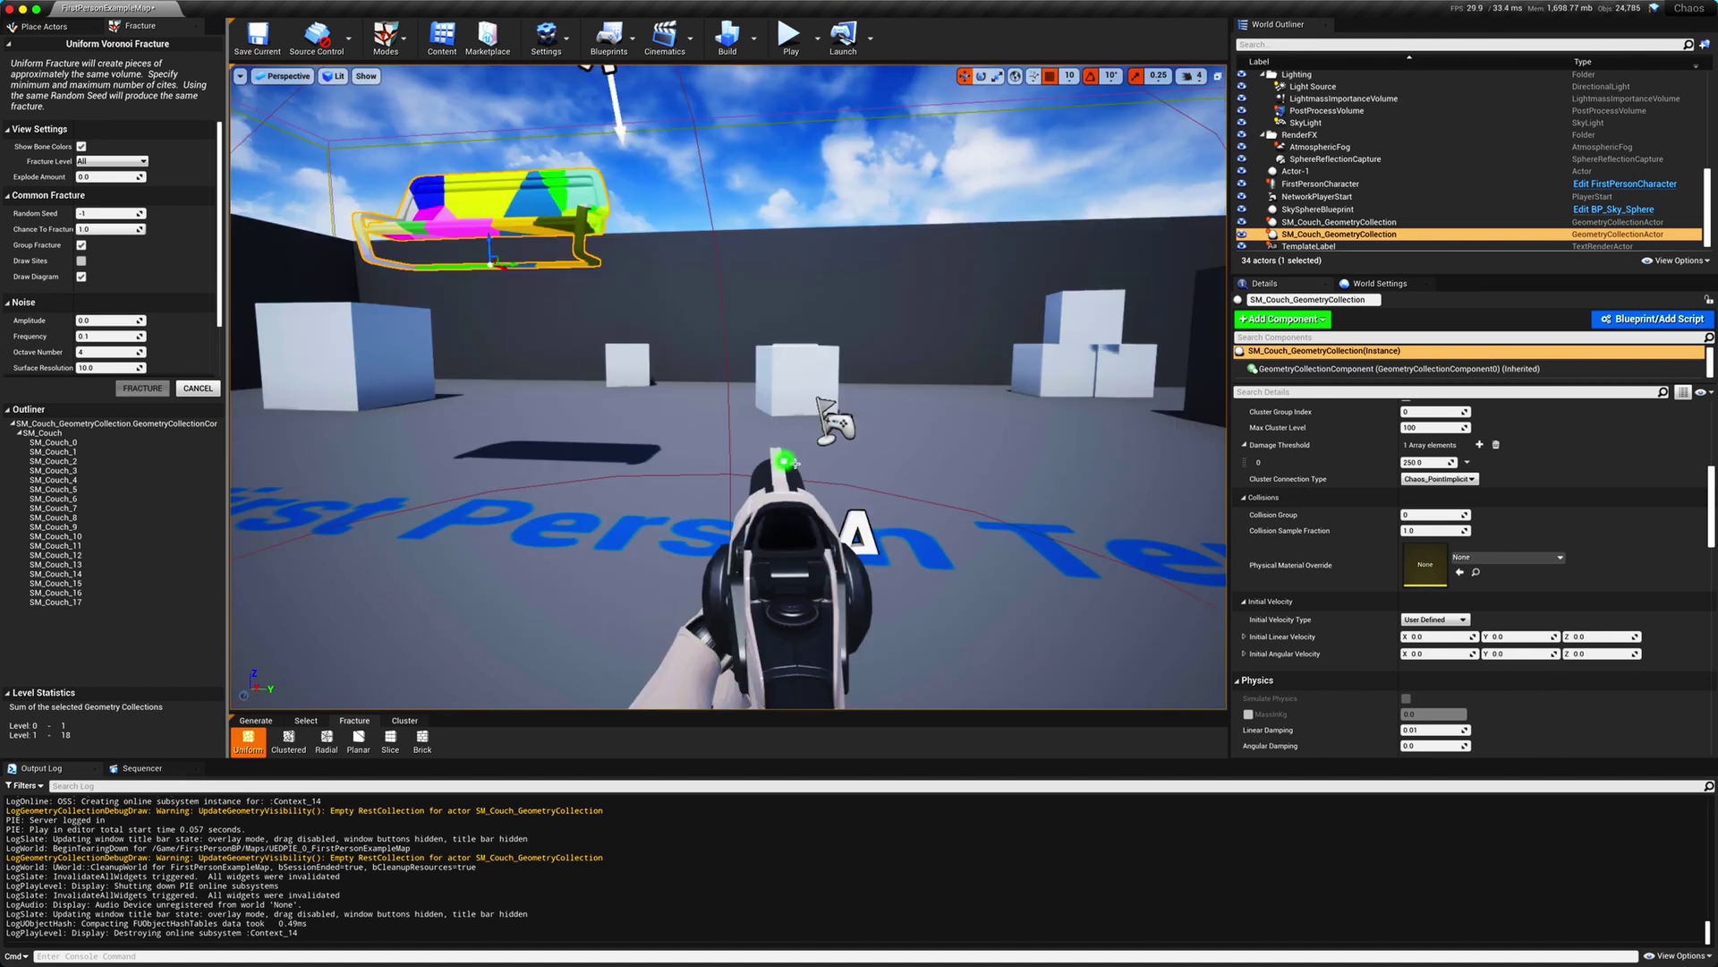
pyautogui.moveTo(729, 387); pyautogui.dragTo(633, 279, button='right')
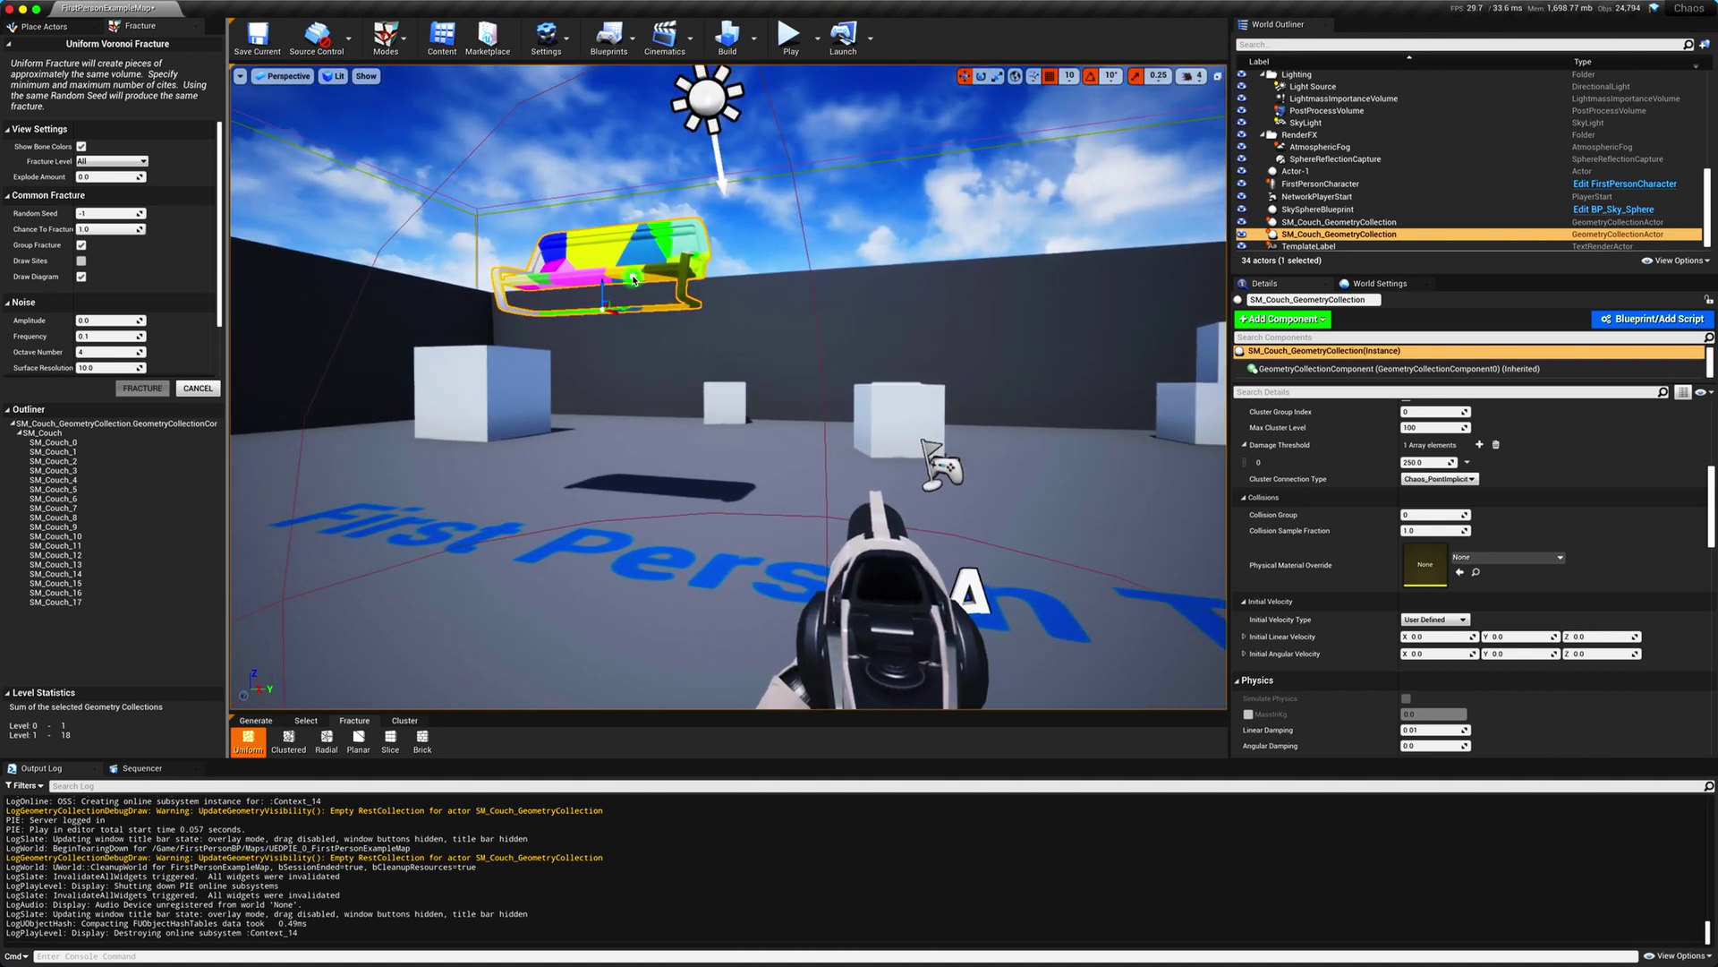